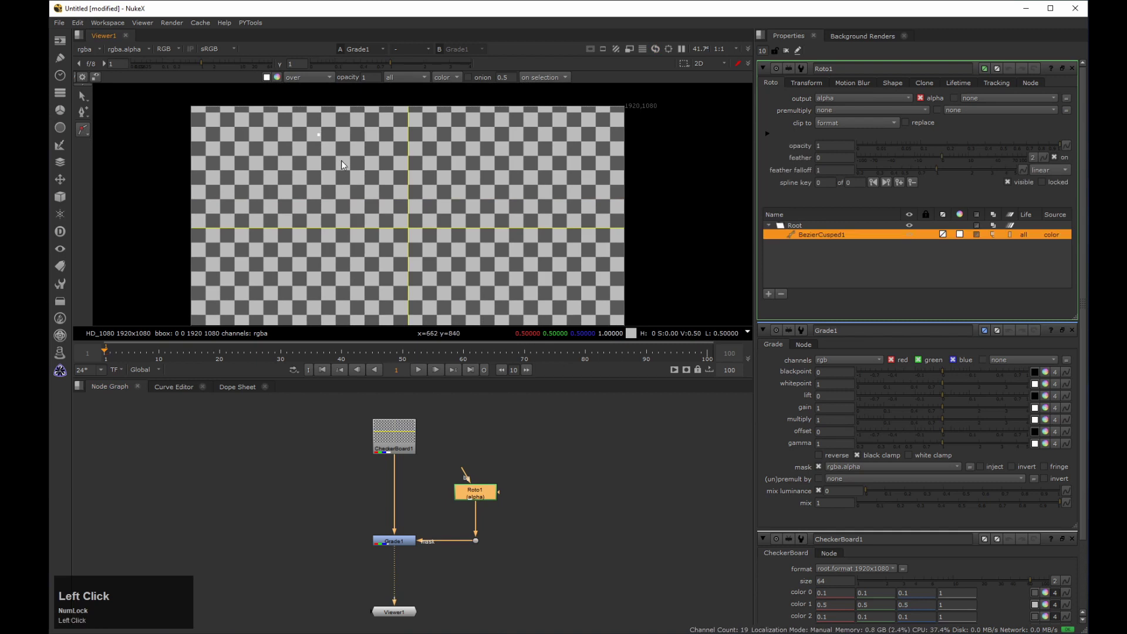
Draw a closed, angular leaf-like roto shape in the upper-left quarter of the checkerboard.
click(275, 207)
click(312, 117)
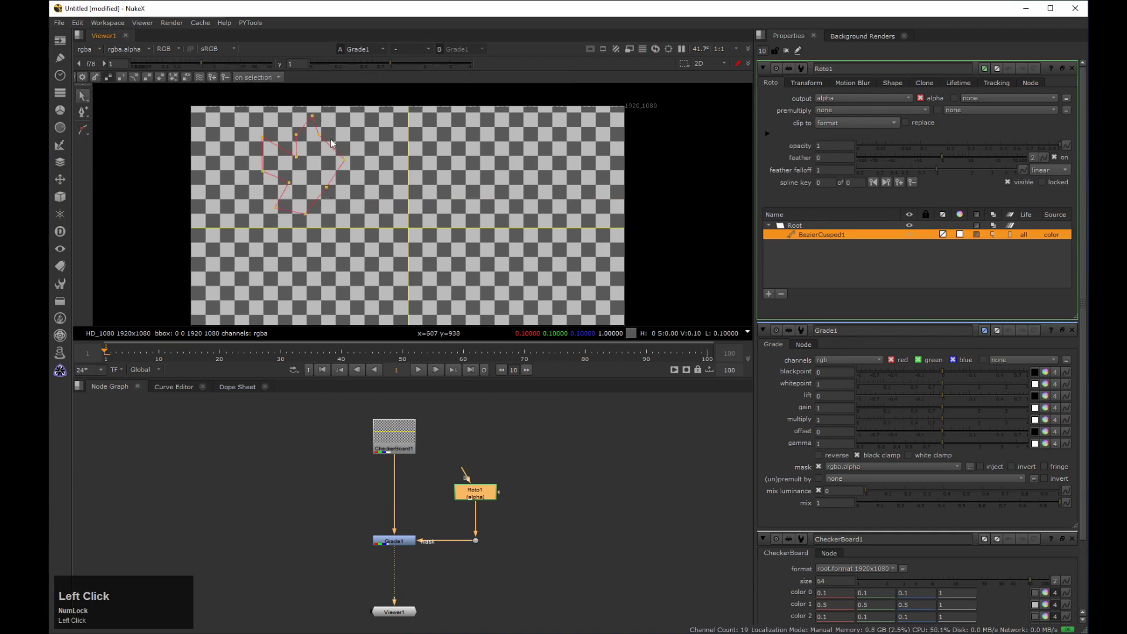
middle_drag(328, 189, 332, 179)
Tint the masked shape orange with Grade1's gain at red 2.9, green 1, blue 0.18, and close the open node properties.
click(364, 551)
double_click(394, 540)
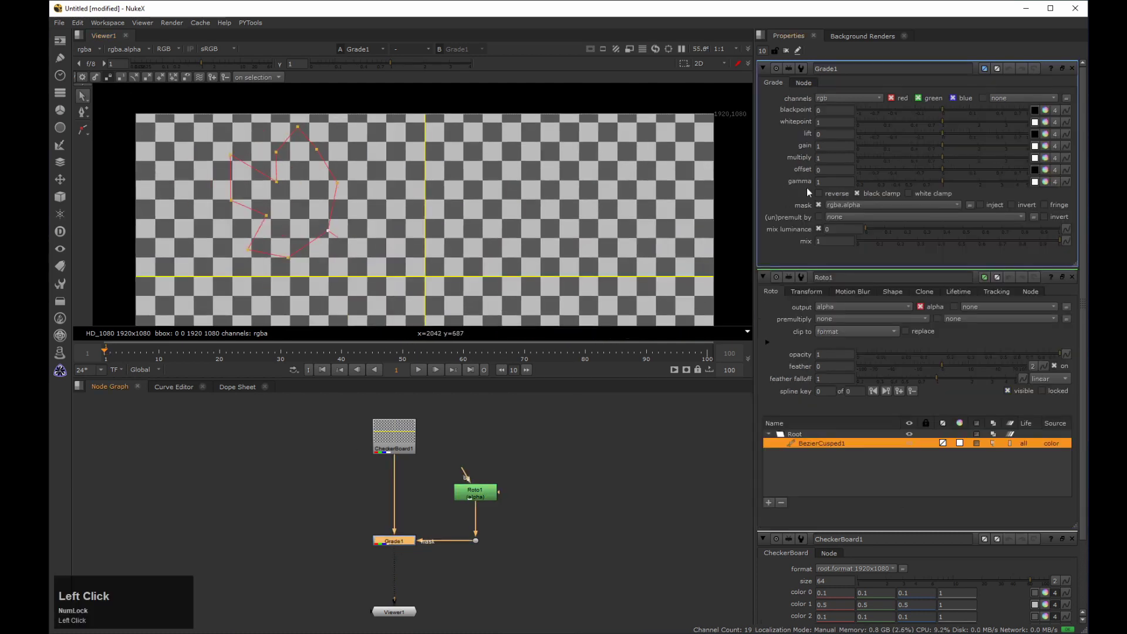
ctrl+click(1044, 146)
mouse_move(558, 319)
mouse_down()
mouse_move(560, 292)
mouse_move(601, 351)
mouse_move(579, 322)
mouse_up()
drag(559, 293, 562, 281)
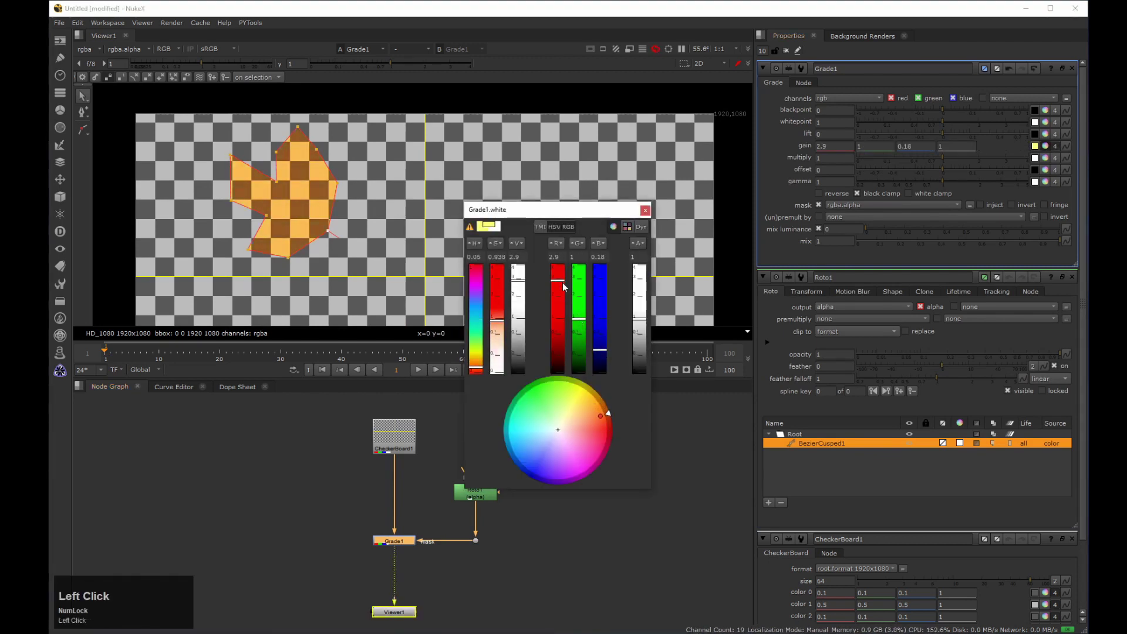
click(645, 209)
middle_drag(380, 215, 435, 209)
click(786, 50)
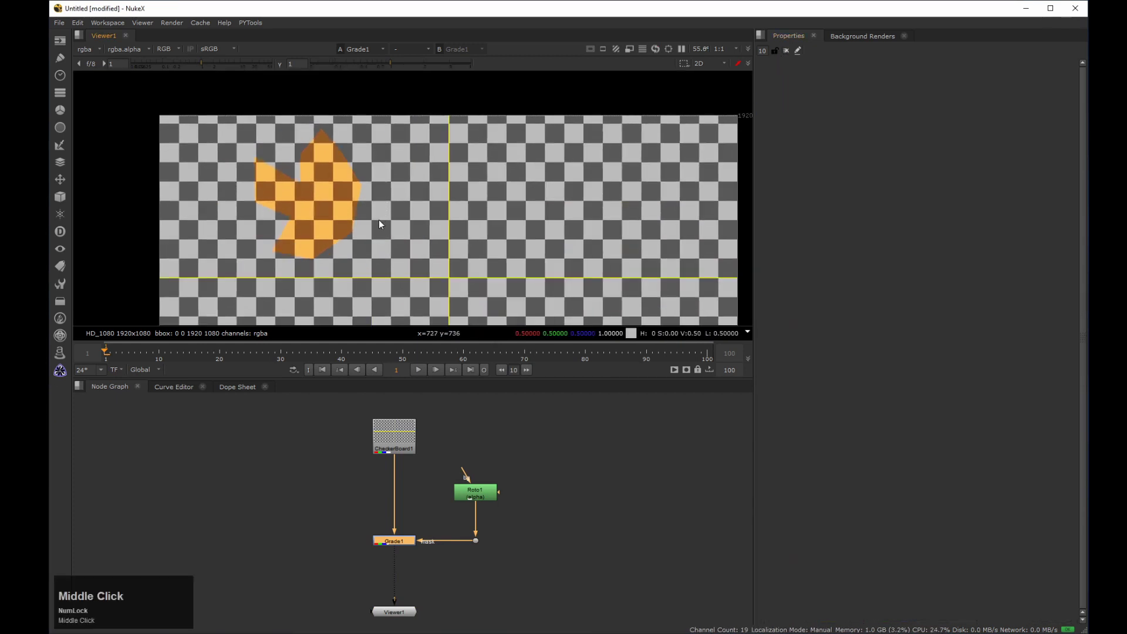
Insert a Blur node after Grade1 and space the nodes out above the viewer.
middle_drag(391, 565, 389, 501)
drag(389, 547, 388, 612)
drag(357, 472, 428, 525)
key(b)
middle_drag(443, 531, 433, 436)
drag(384, 513, 387, 581)
drag(387, 422, 388, 503)
middle_drag(401, 480, 373, 565)
Duplicate Roto1 with its elbow dot and use the copy as the mask for Blur1.
drag(482, 404, 413, 489)
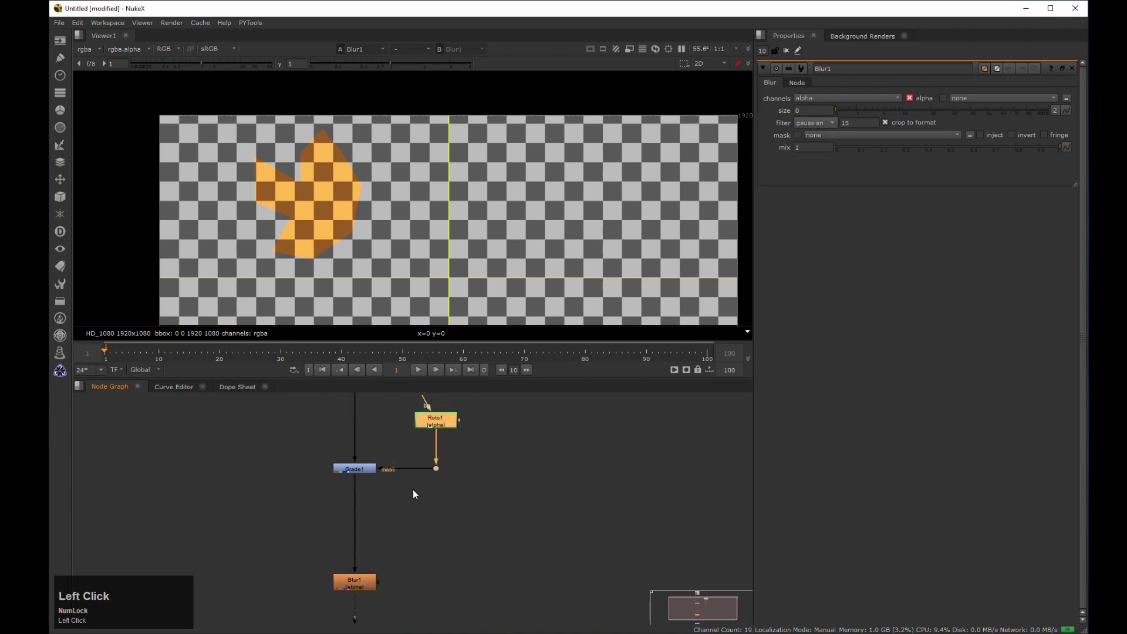
key(alt+v)
middle_drag(466, 455, 438, 469)
drag(521, 401, 421, 515)
drag(456, 468, 408, 562)
middle_drag(416, 506, 422, 433)
drag(349, 528, 410, 492)
drag(420, 443, 416, 481)
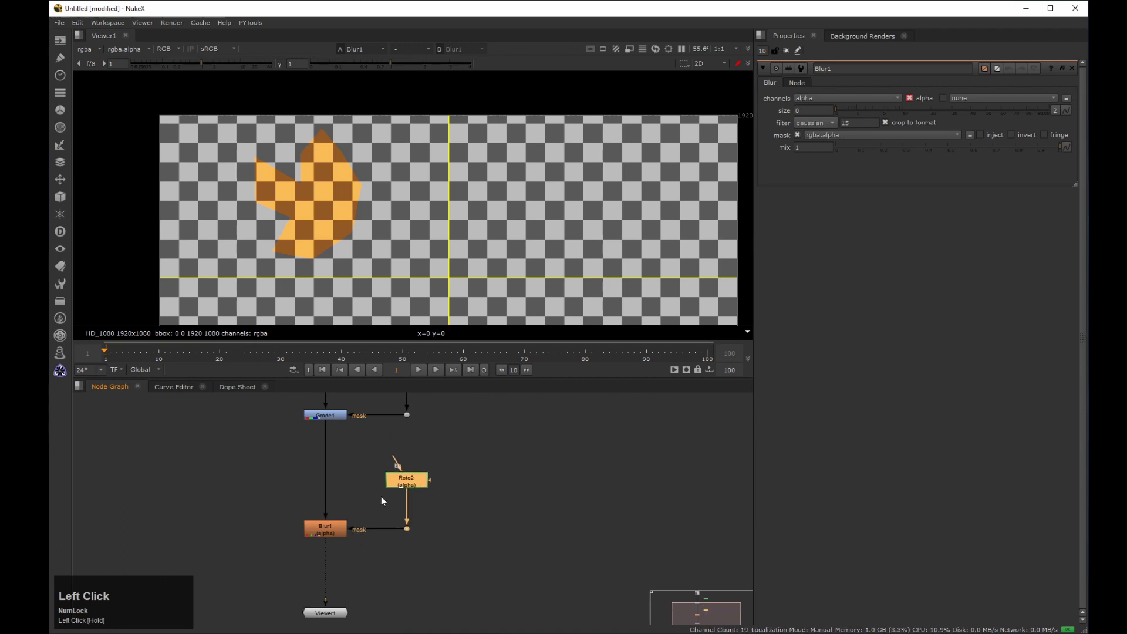
Set Blur1's channels to rgb and its size to 25.5.
click(332, 530)
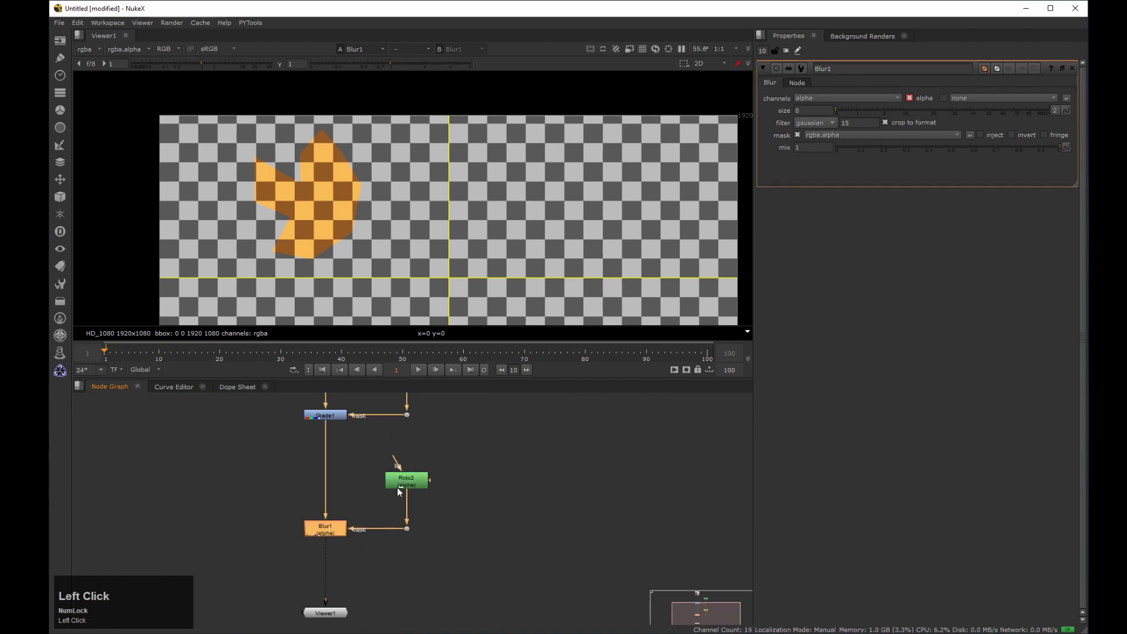
click(838, 98)
click(830, 121)
drag(867, 108, 944, 103)
middle_drag(290, 196, 388, 181)
scroll(396, 176, down, 1)
middle_drag(423, 257, 343, 232)
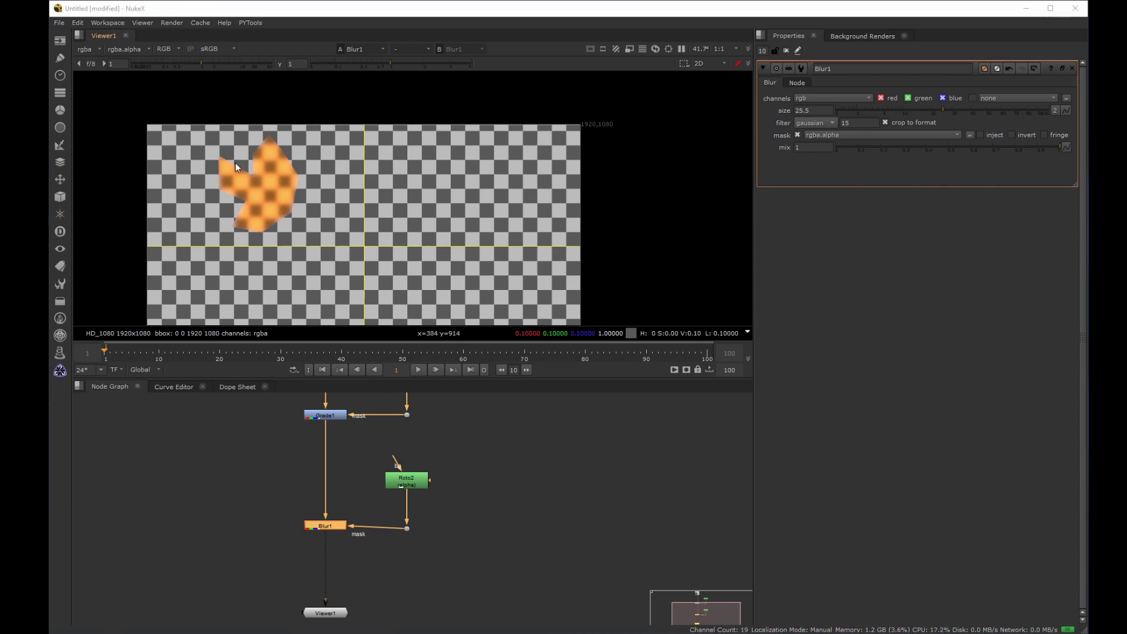
Insert a second Grade node after Blur1, with room above the viewer.
middle_drag(390, 510, 352, 546)
scroll(361, 449, down, 4)
click(345, 457)
click(387, 463)
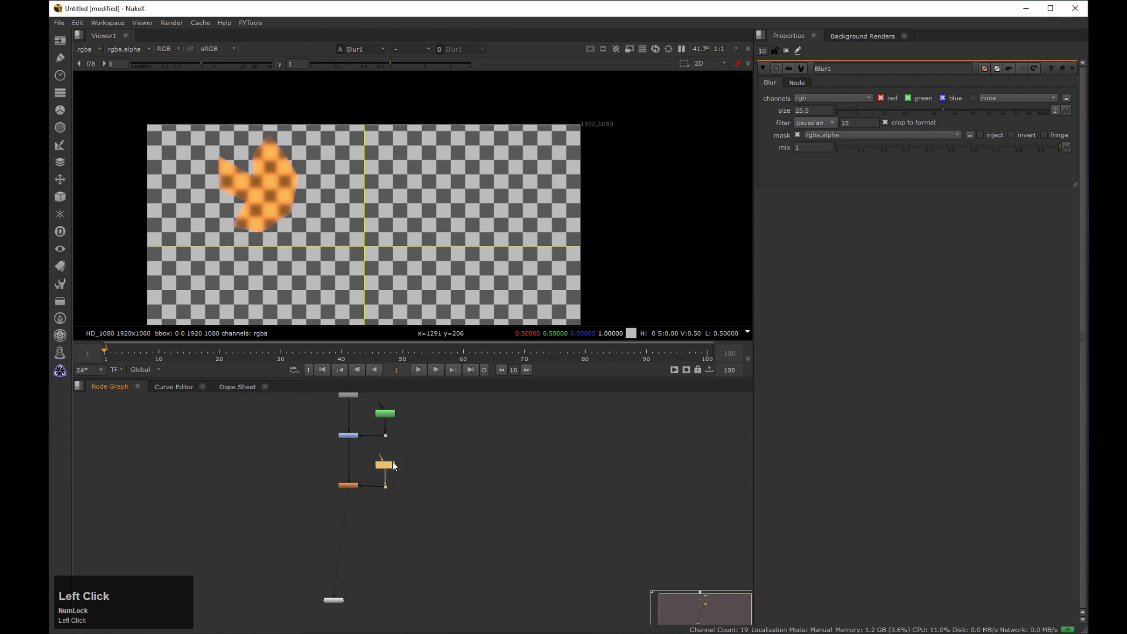
drag(317, 471, 375, 507)
key(g)
middle_drag(365, 519, 369, 482)
Copy Roto2 and its elbow dot, and use the pasted pair as Grade2's mask.
drag(356, 467, 371, 409)
key(ctrl)
key(ctrl+c)
key(ctrl+v)
middle_drag(394, 475, 432, 444)
scroll(389, 459, up, 3)
Move Roto3's shape to the upper-right part of the checkerboard.
double_click(435, 439)
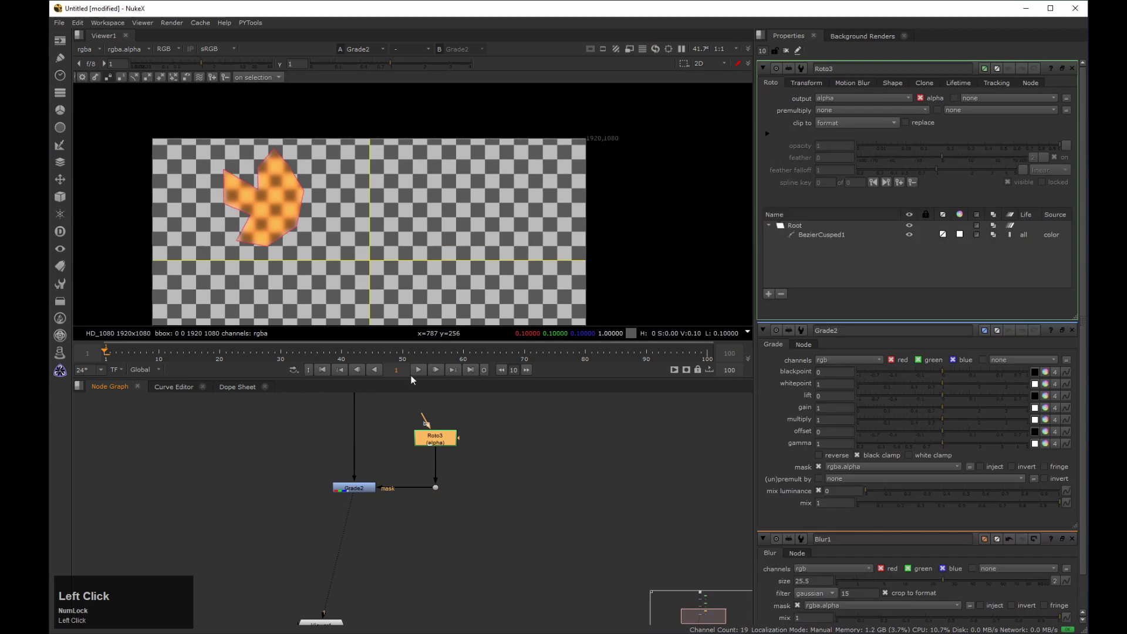
click(541, 218)
drag(541, 217, 495, 208)
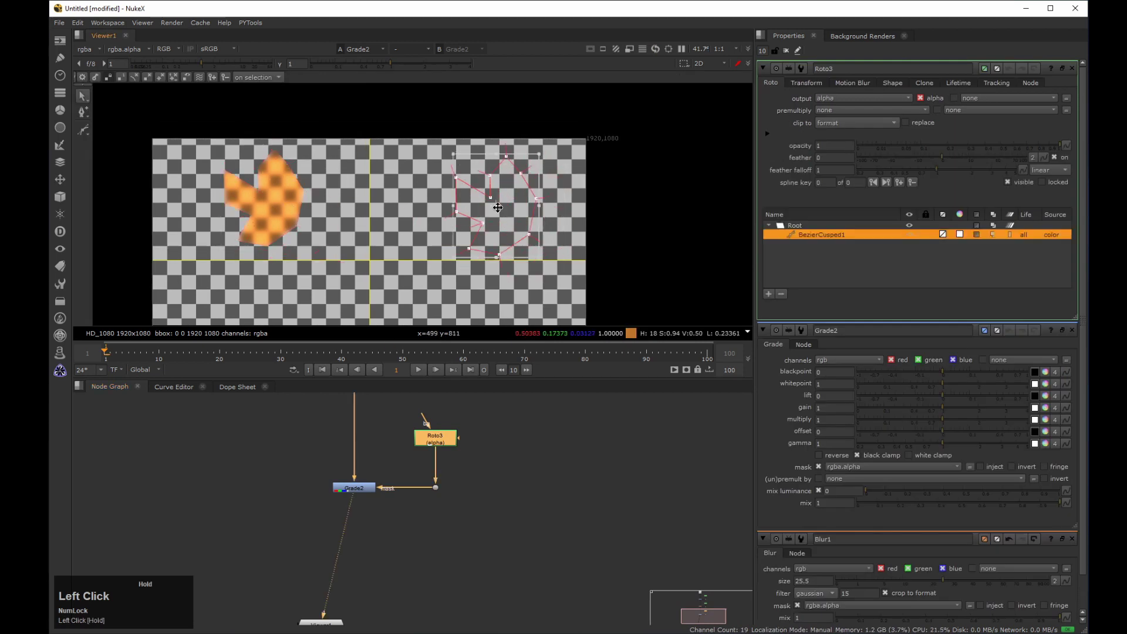
Tint the upper-right shape green with Grade2's gain at red 0.84, green 2.1, blue 0.32.
double_click(357, 487)
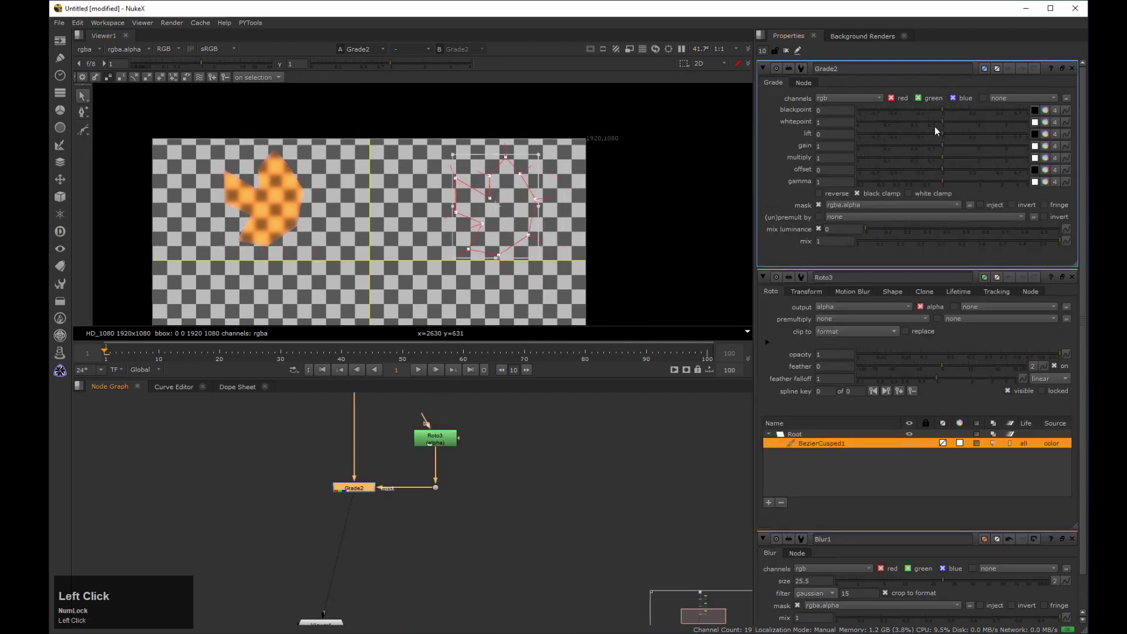
ctrl+click(1045, 146)
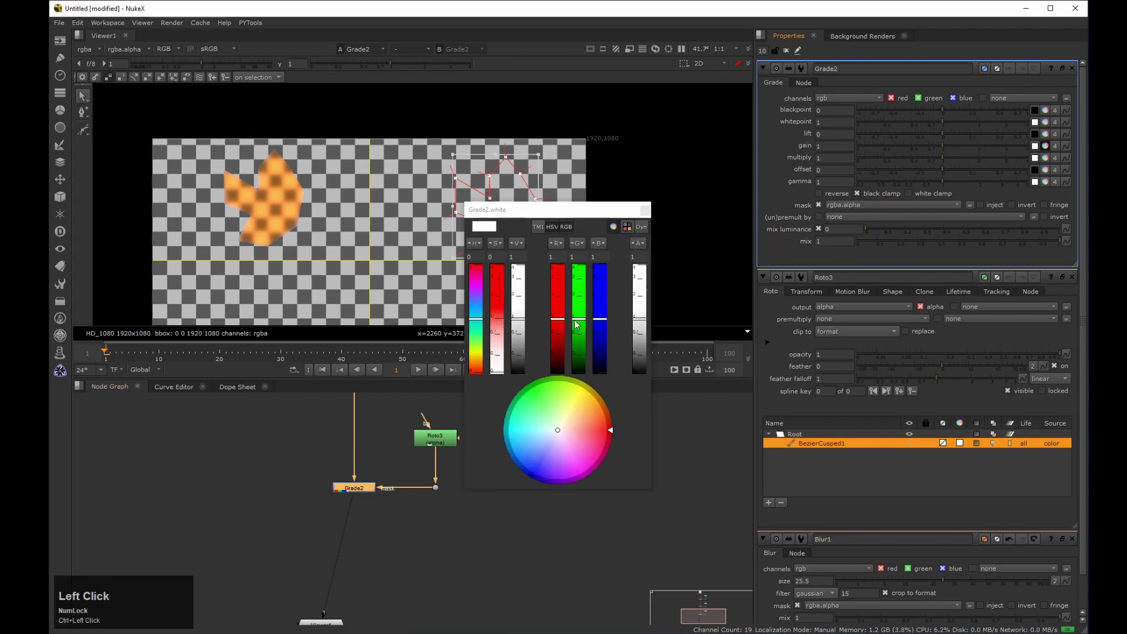
click(577, 294)
click(600, 343)
click(557, 322)
click(645, 209)
middle_drag(543, 258, 519, 253)
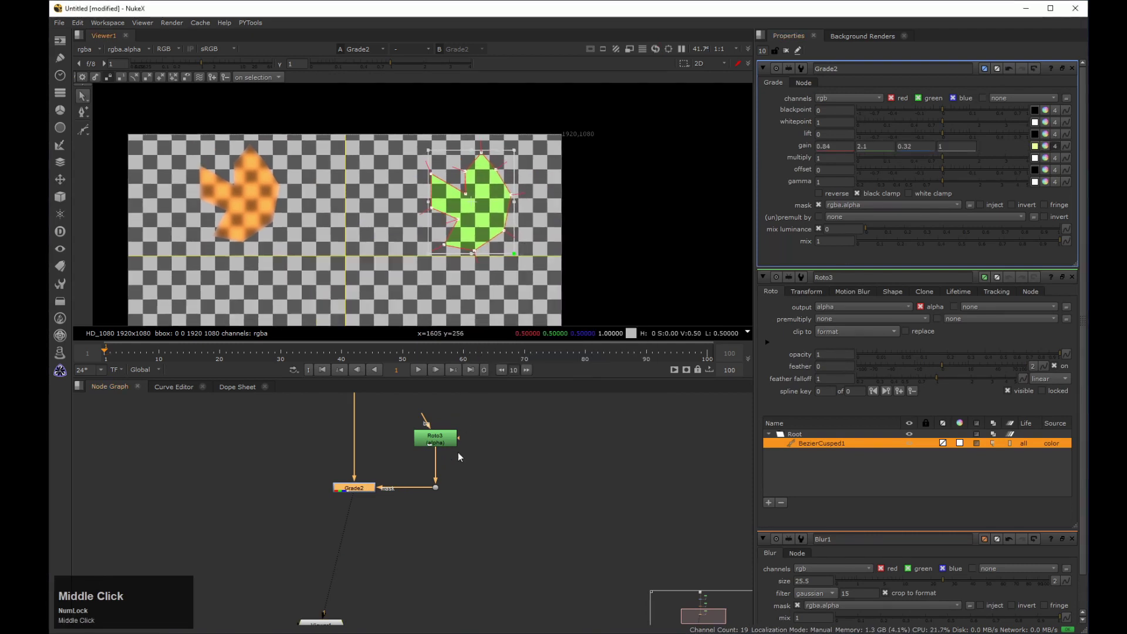
click(428, 450)
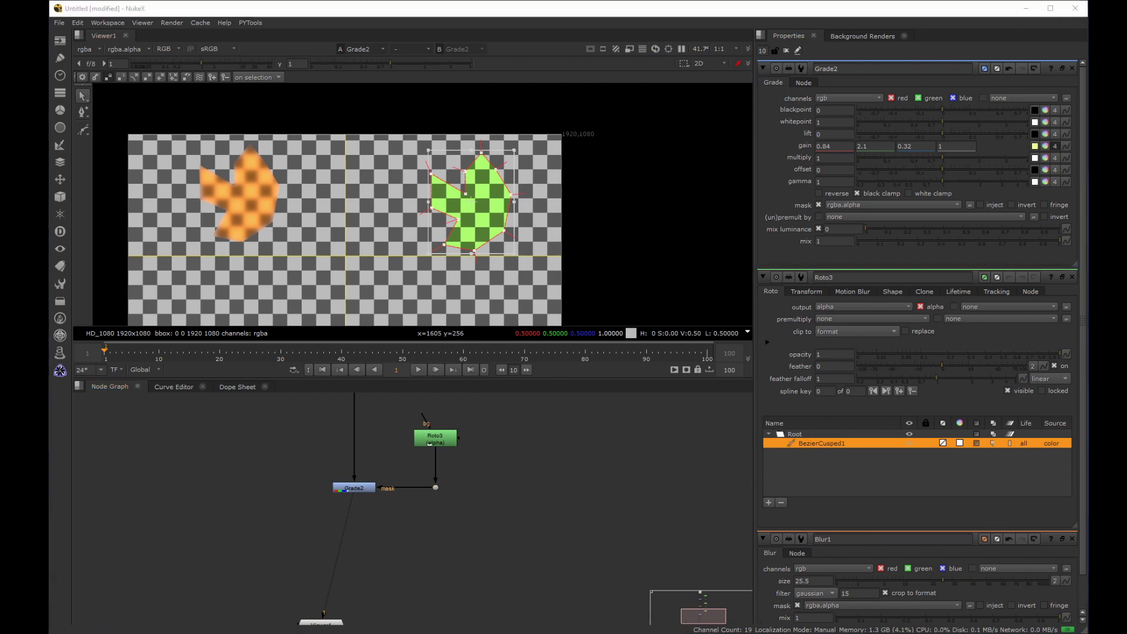
middle_drag(452, 221, 515, 170)
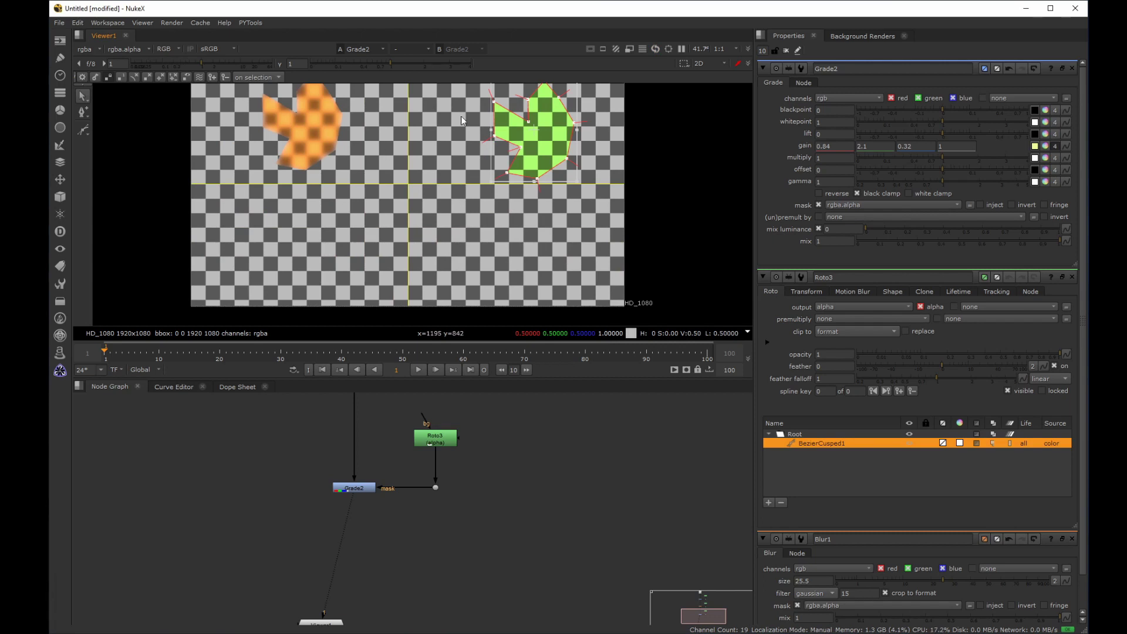
Duplicate Grade2 with its Roto mask and dot, and place the copy in the stream below Grade2.
middle_drag(420, 452, 433, 433)
scroll(376, 448, down, 2)
drag(338, 575, 277, 603)
drag(281, 488, 521, 413)
key(ctrl+c)
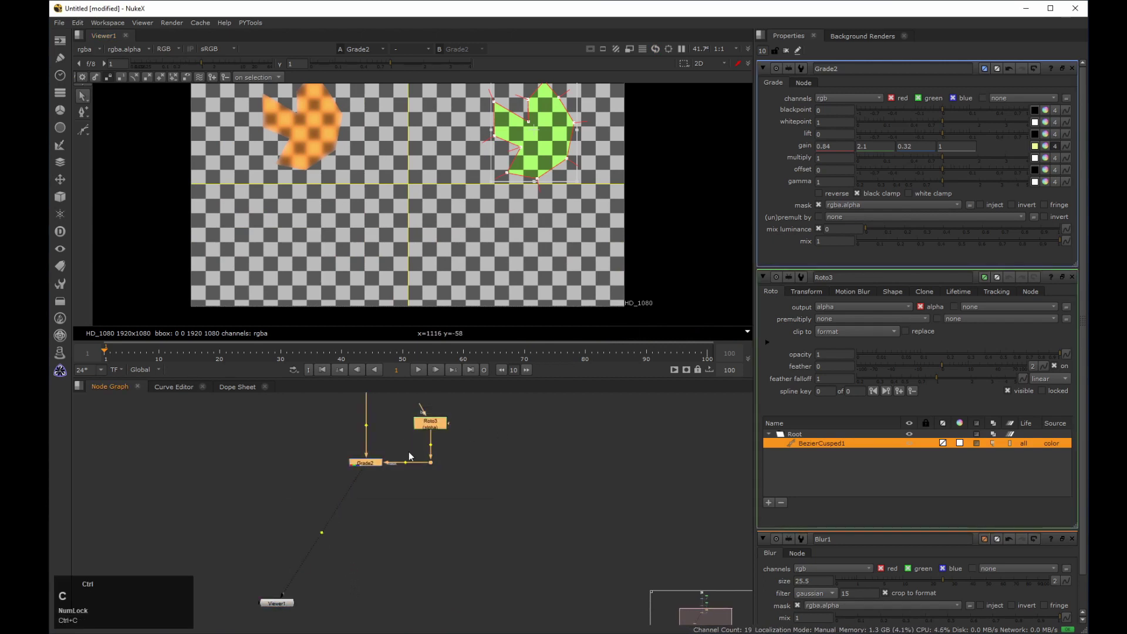
key(ctrl+v)
middle_drag(408, 451, 421, 427)
drag(307, 526, 383, 536)
Move Roto4's whole shape to the lower-left part of the checkerboard and rotate it to a different orientation.
double_click(441, 497)
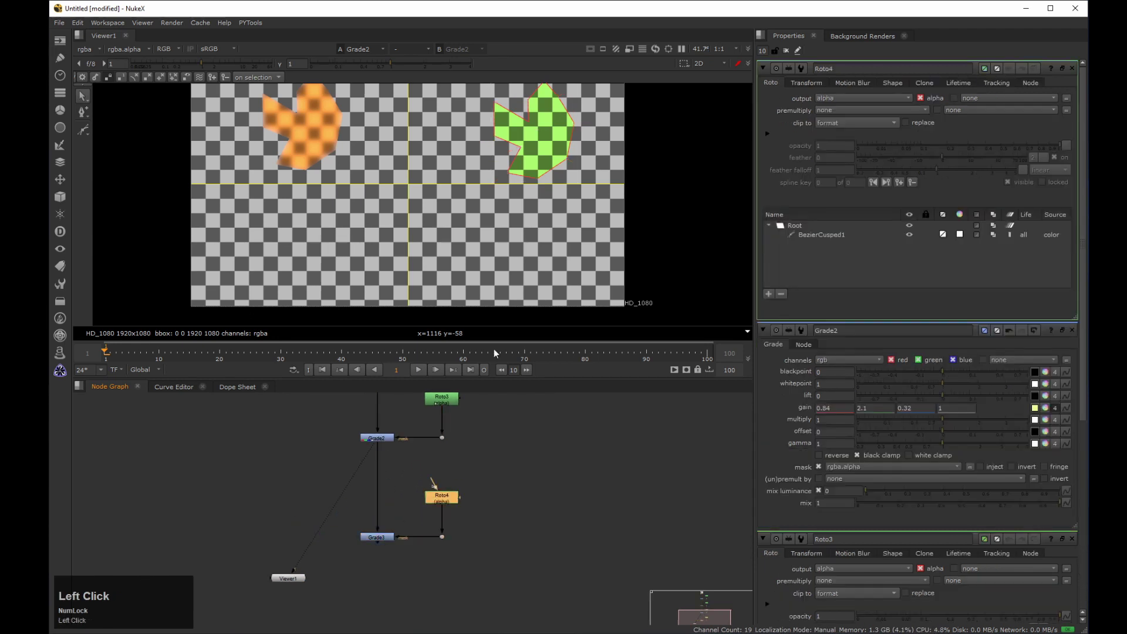
drag(498, 176, 566, 104)
middle_drag(535, 163, 572, 146)
drag(557, 140, 354, 271)
middle_drag(353, 271, 390, 236)
drag(391, 236, 399, 220)
drag(448, 164, 463, 203)
View Grade3's output and tint its shape purple with gain at red 0.74, green 0.21, blue 1.4.
click(377, 536)
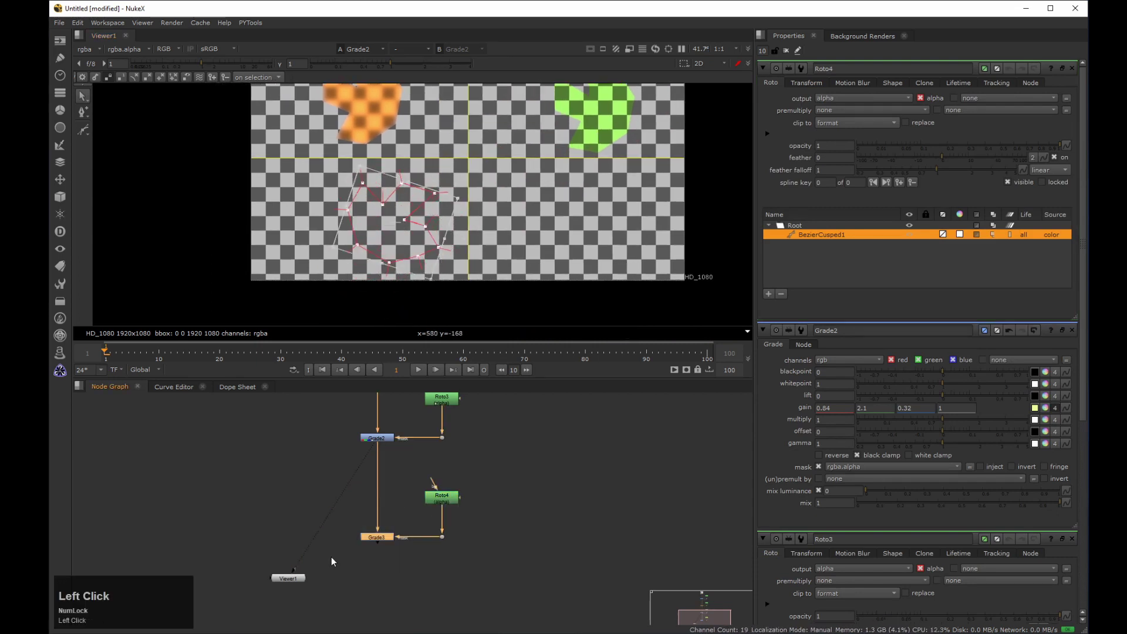
key(2)
double_click(376, 537)
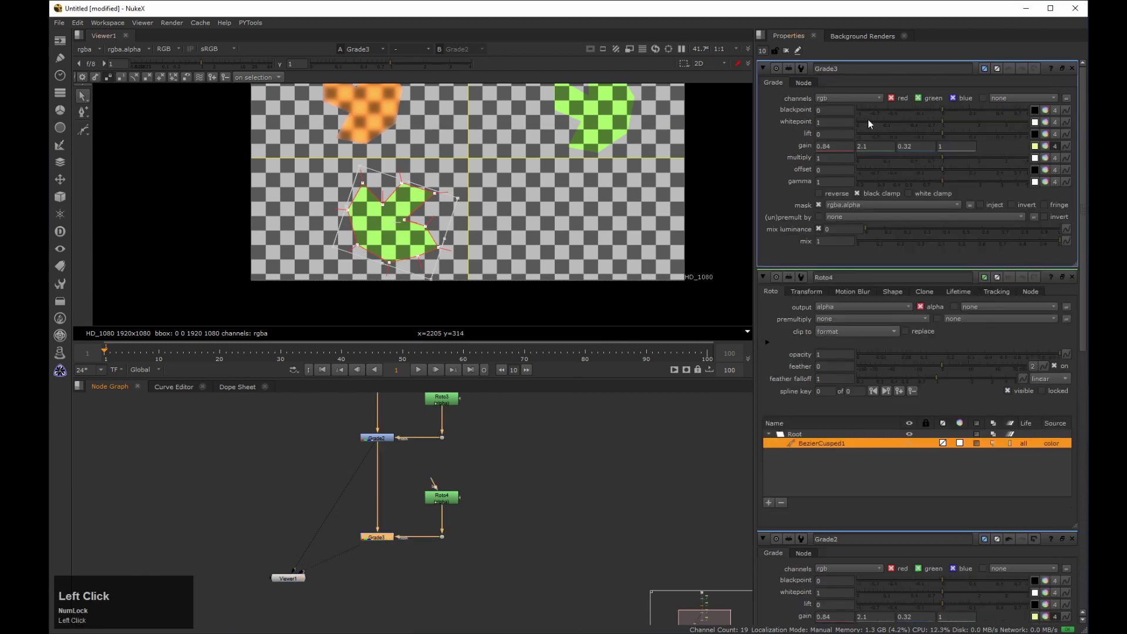
ctrl+click(1035, 146)
drag(600, 336, 565, 336)
click(579, 343)
click(580, 347)
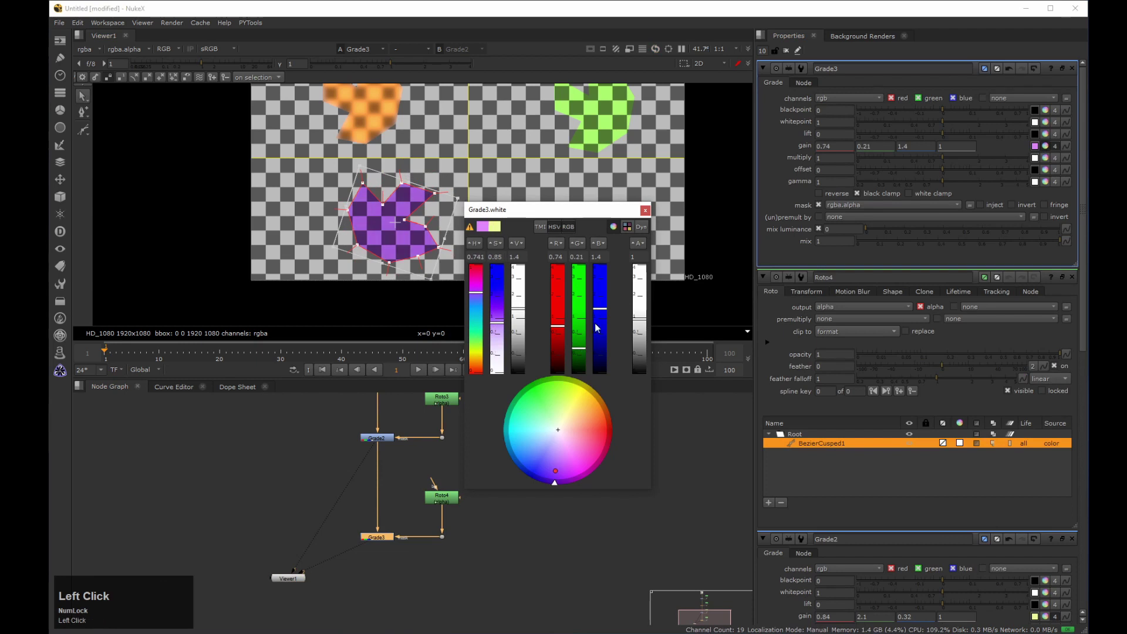
click(645, 210)
click(543, 466)
middle_drag(454, 314, 417, 325)
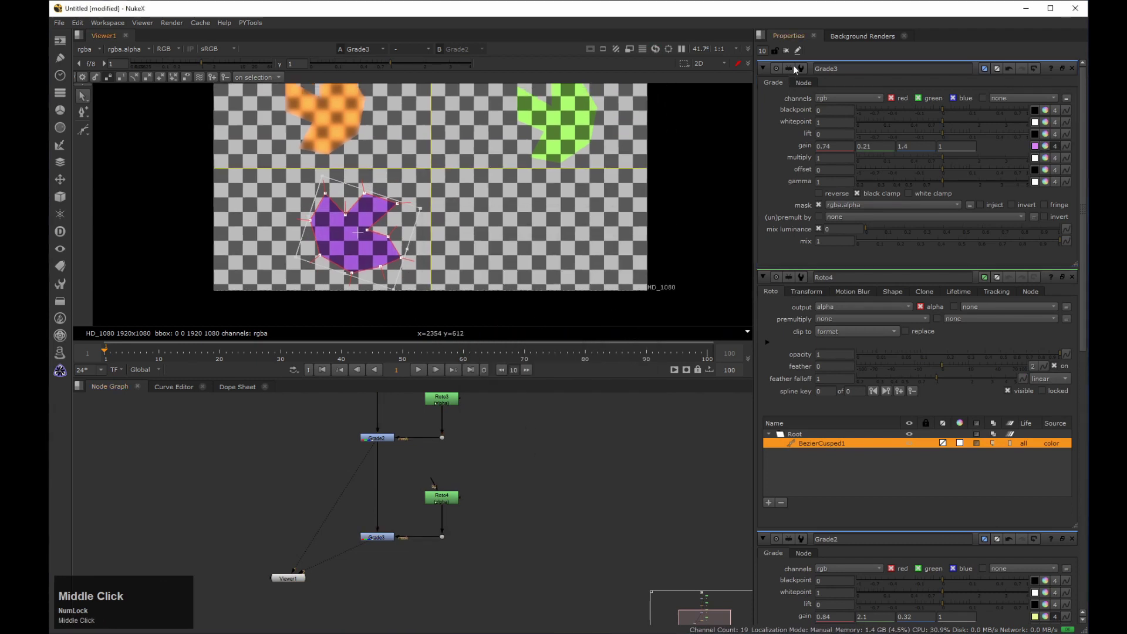
Close all open node properties and clear the node selection.
click(786, 51)
middle_drag(541, 194, 506, 196)
click(559, 466)
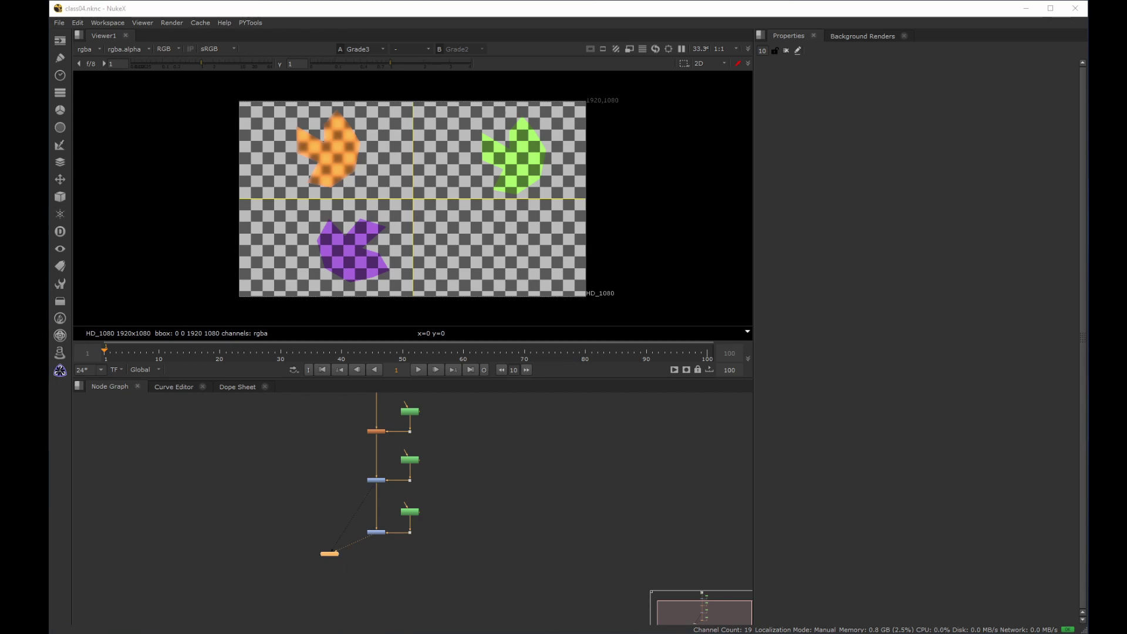
Reshape Roto1's outline in the upper left into a four-pointed star by moving its points.
middle_drag(291, 487, 346, 470)
click(423, 440)
double_click(423, 438)
middle_drag(401, 152, 371, 128)
click(370, 129)
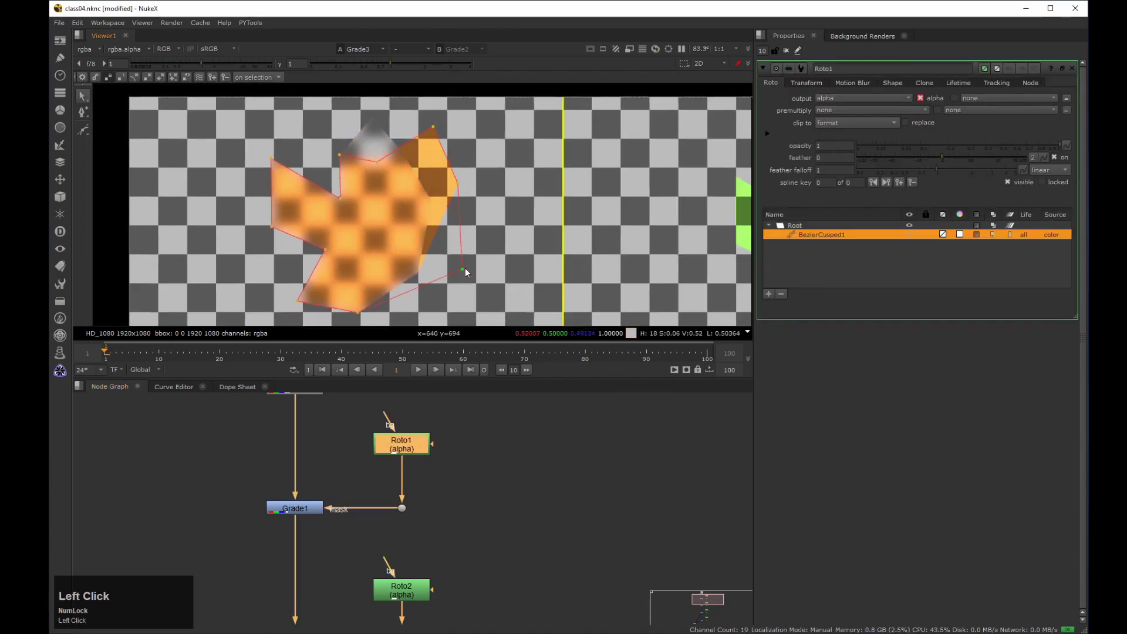
drag(356, 310, 409, 266)
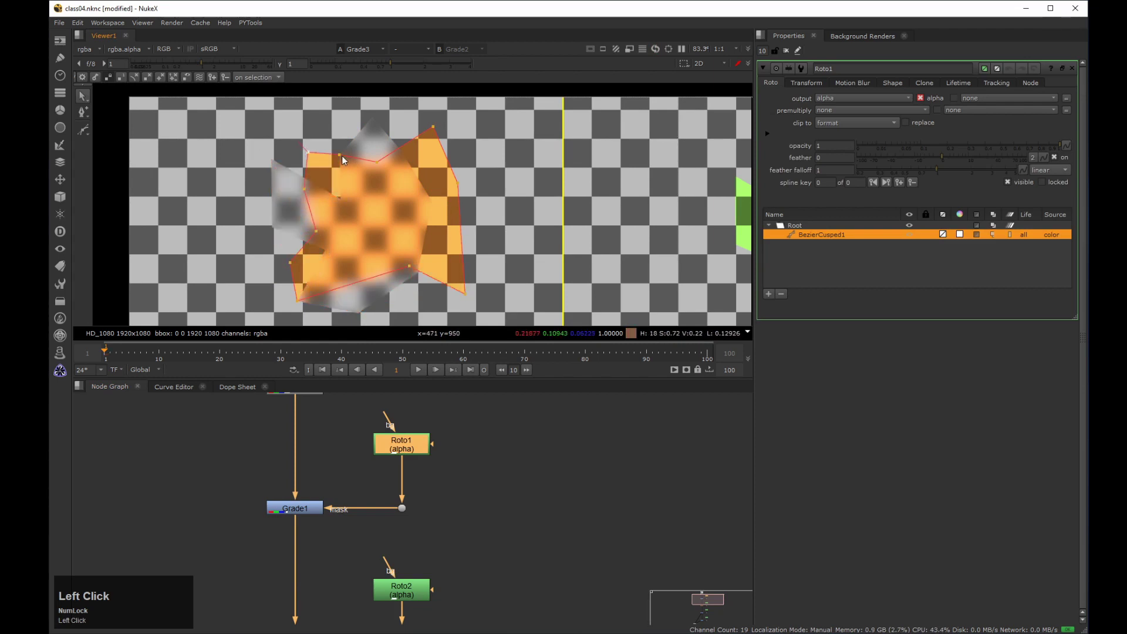
drag(441, 131, 455, 124)
drag(455, 181, 444, 238)
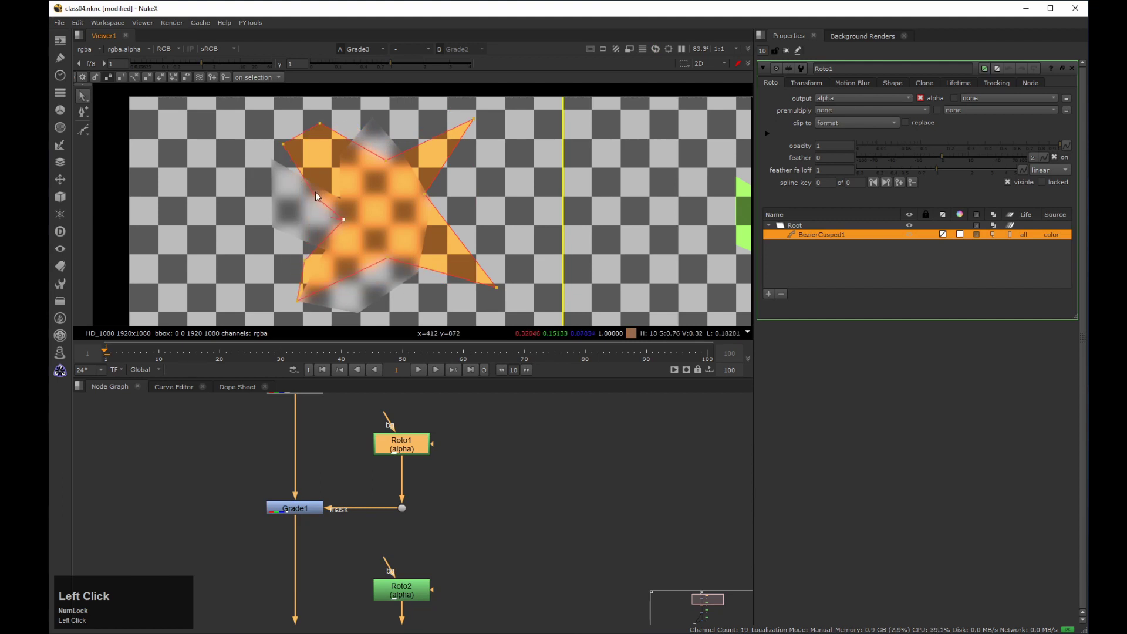
scroll(315, 191, down, 1)
middle_drag(463, 170, 385, 204)
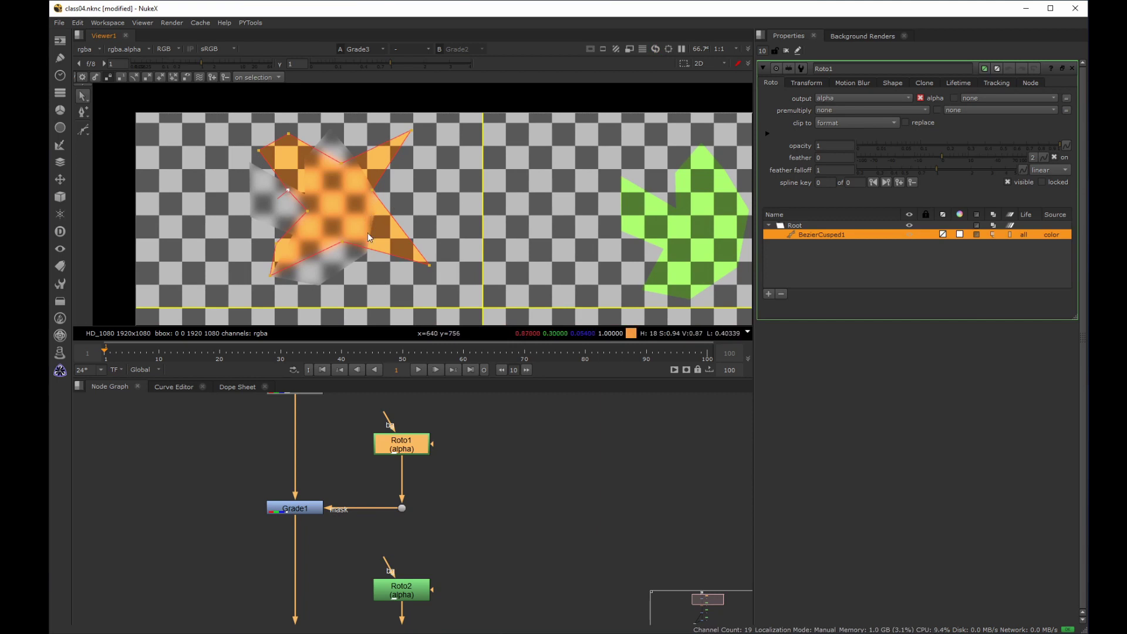
Replace Roto2 with a copy of the reshaped Roto1 as Blur1's mask, deleting the old Roto2.
drag(470, 401, 320, 478)
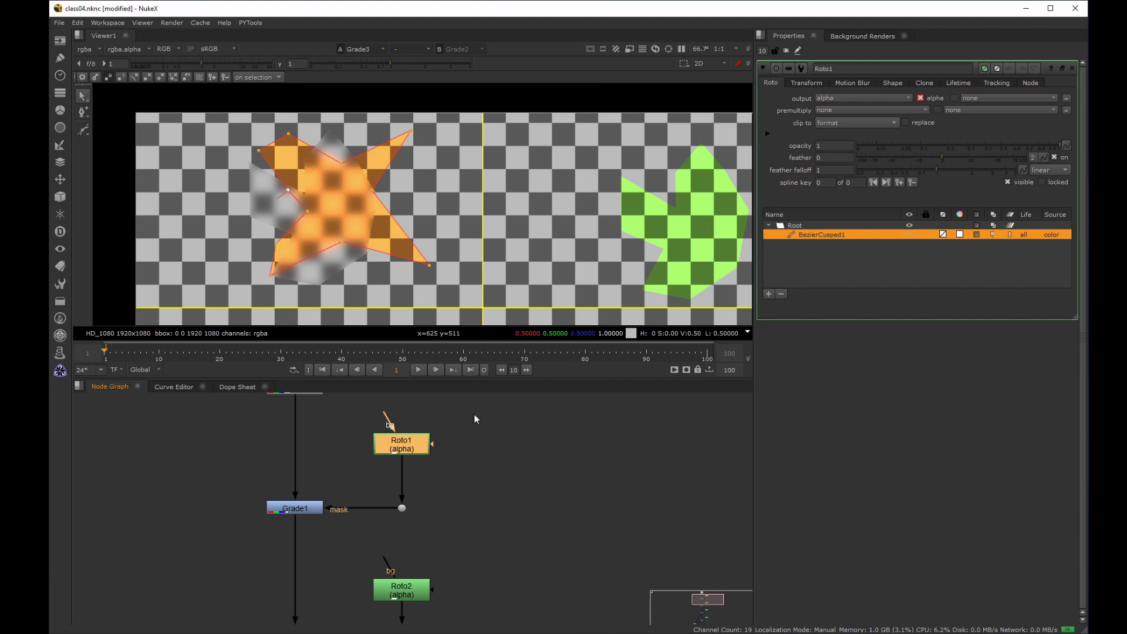
click(395, 469)
key(ctrl+c)
middle_drag(474, 540, 396, 446)
click(395, 446)
key(ctrl+v)
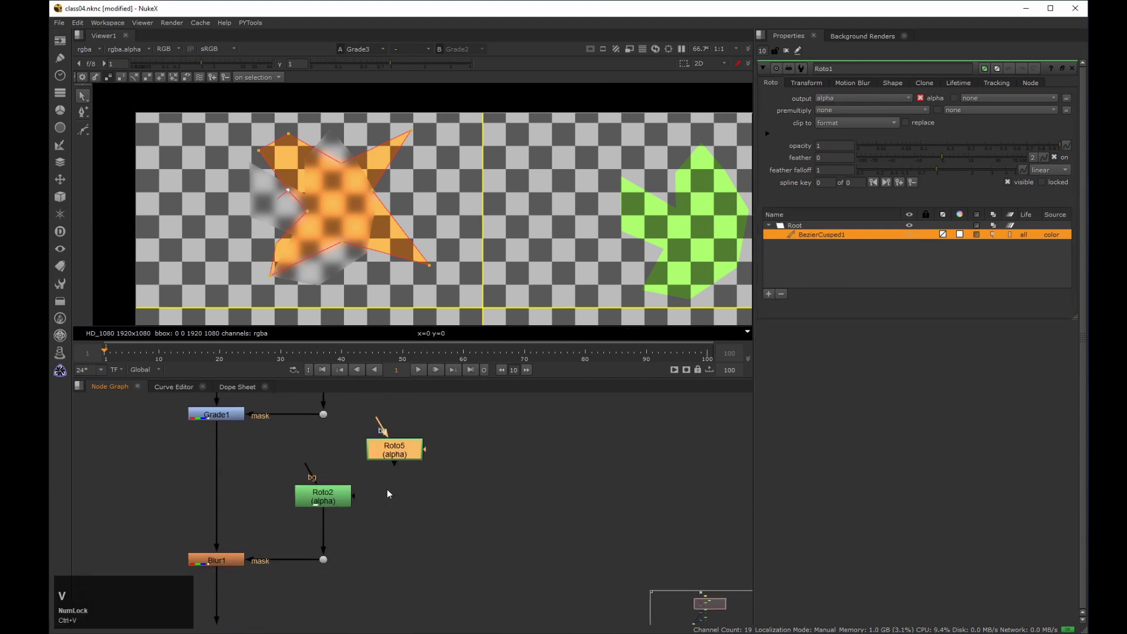
drag(394, 450, 385, 492)
mouse_move(324, 521)
mouse_down()
mouse_move(389, 494)
mouse_move(333, 502)
mouse_up()
click(323, 497)
key(Delete)
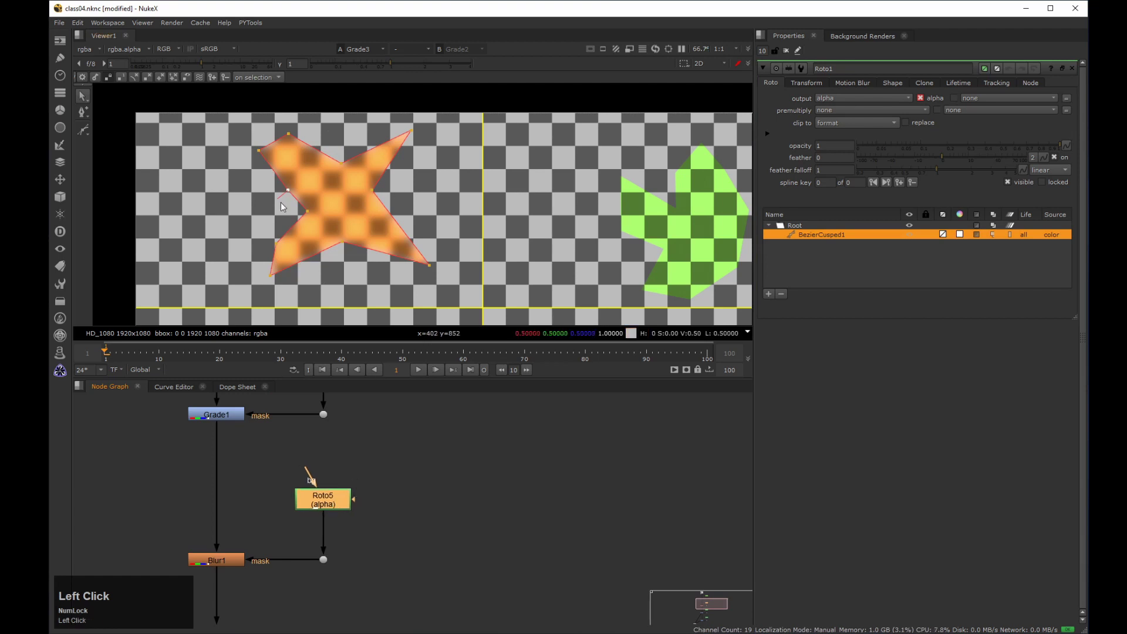
Paste another copy of the star-shaped Roto1 node near Roto3, above Grade2's mask dot.
middle_click(327, 194)
scroll(534, 184, down, 2)
middle_drag(502, 155, 424, 149)
click(259, 513)
middle_drag(321, 511, 314, 391)
key(ctrl+v)
Try the pasted Roto copy as Grade2's mask, and reconnect Roto3 to the mask dot.
drag(378, 510, 405, 527)
drag(311, 549, 402, 524)
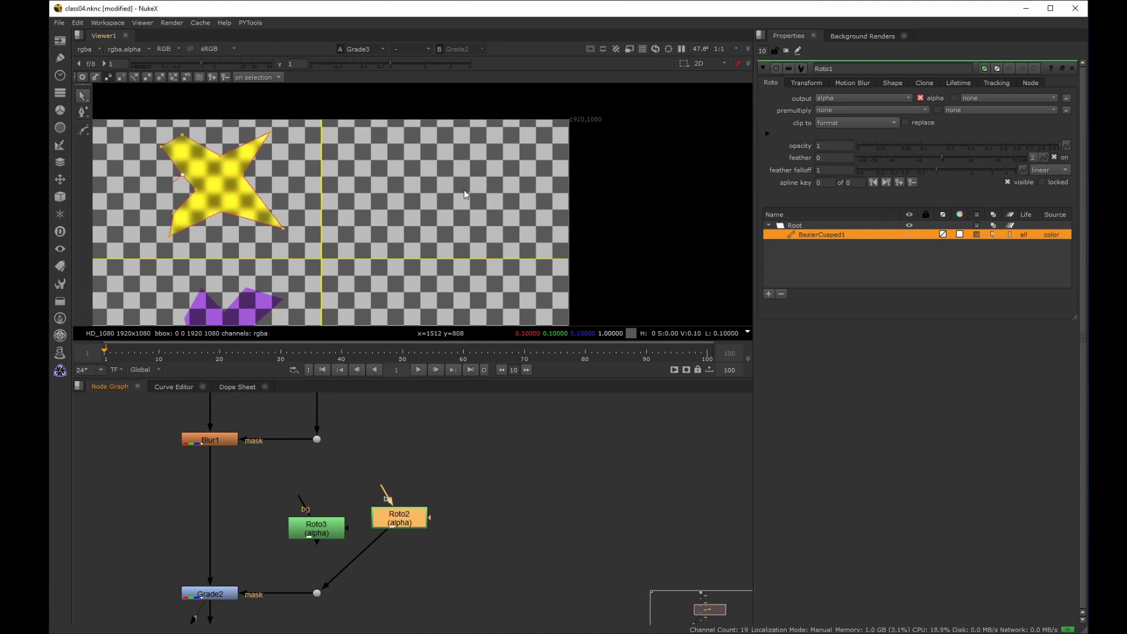
drag(386, 534, 318, 535)
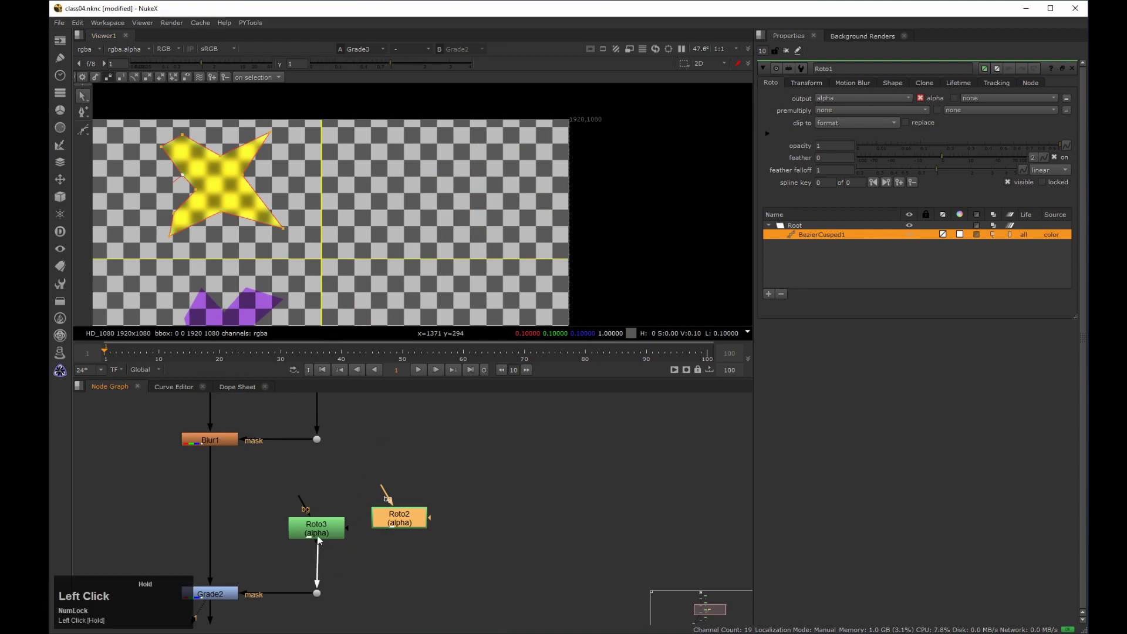
Open only the unconnected Roto2 copy's properties, closing those of the other nodes.
double_click(401, 522)
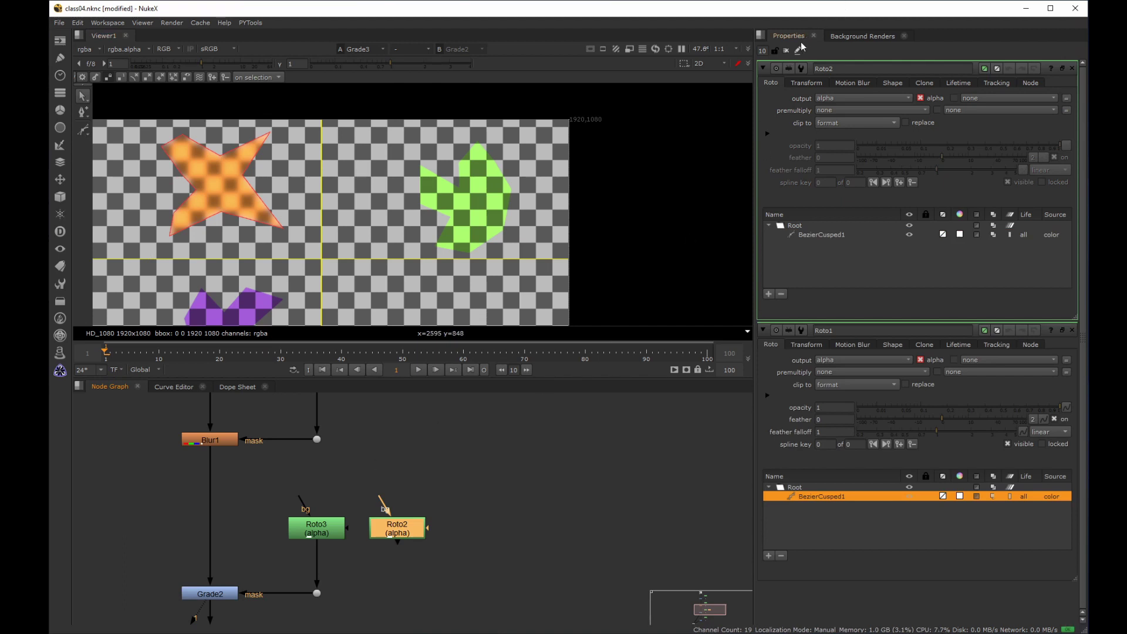
click(777, 86)
click(786, 50)
click(414, 538)
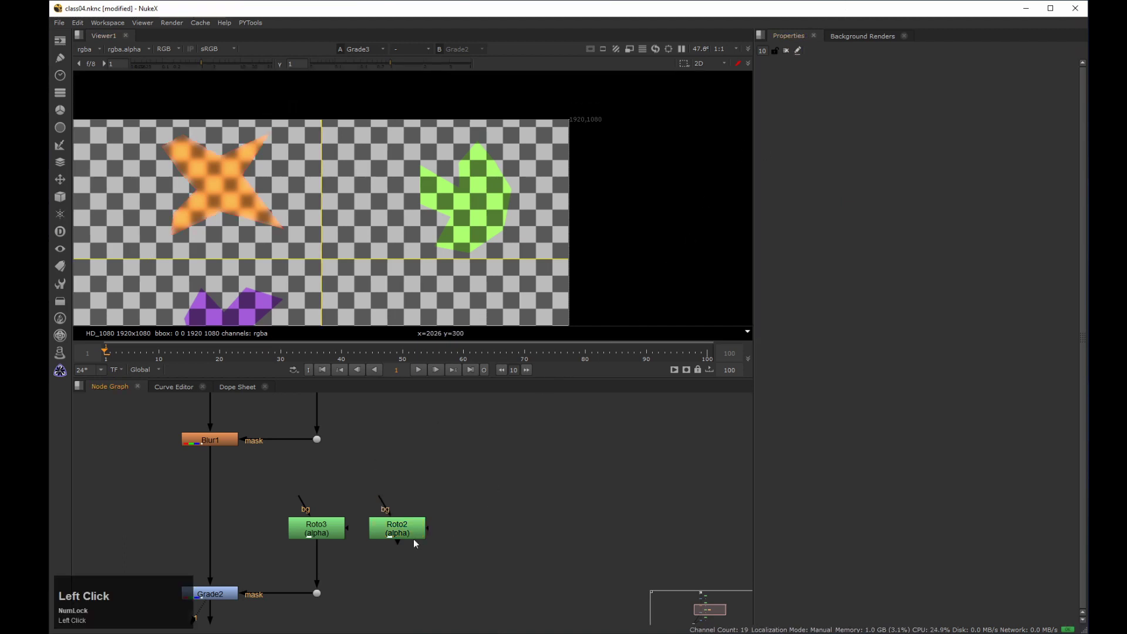
double_click(414, 526)
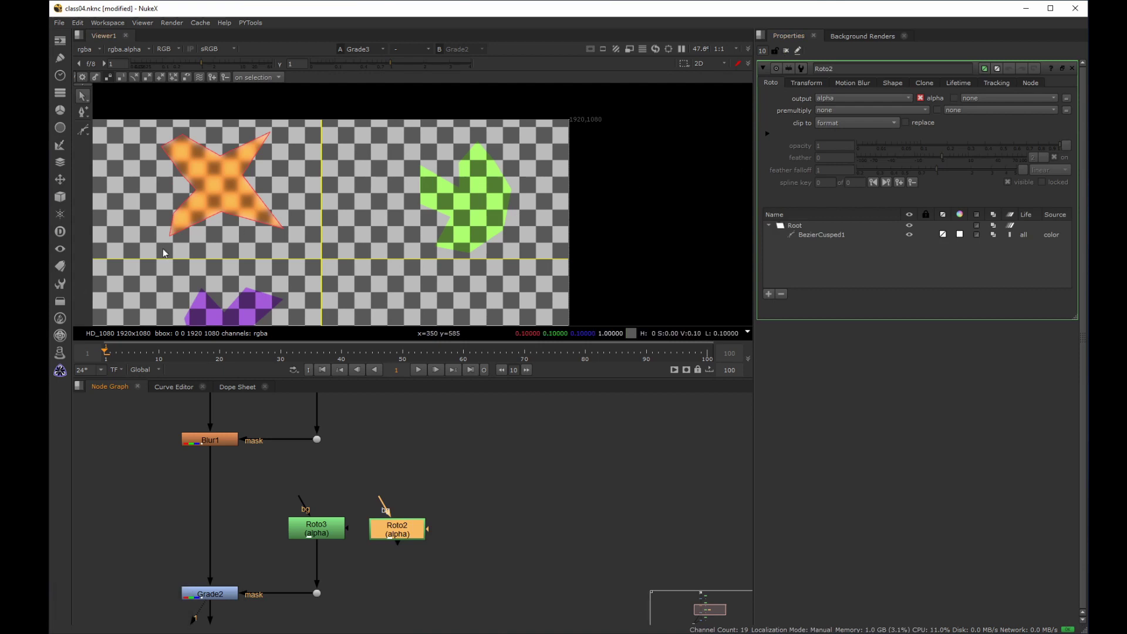
Move the Roto2 copy's star shape from the orange area onto the green shape.
drag(227, 182, 472, 198)
scroll(473, 198, up, 3)
middle_drag(472, 198, 379, 179)
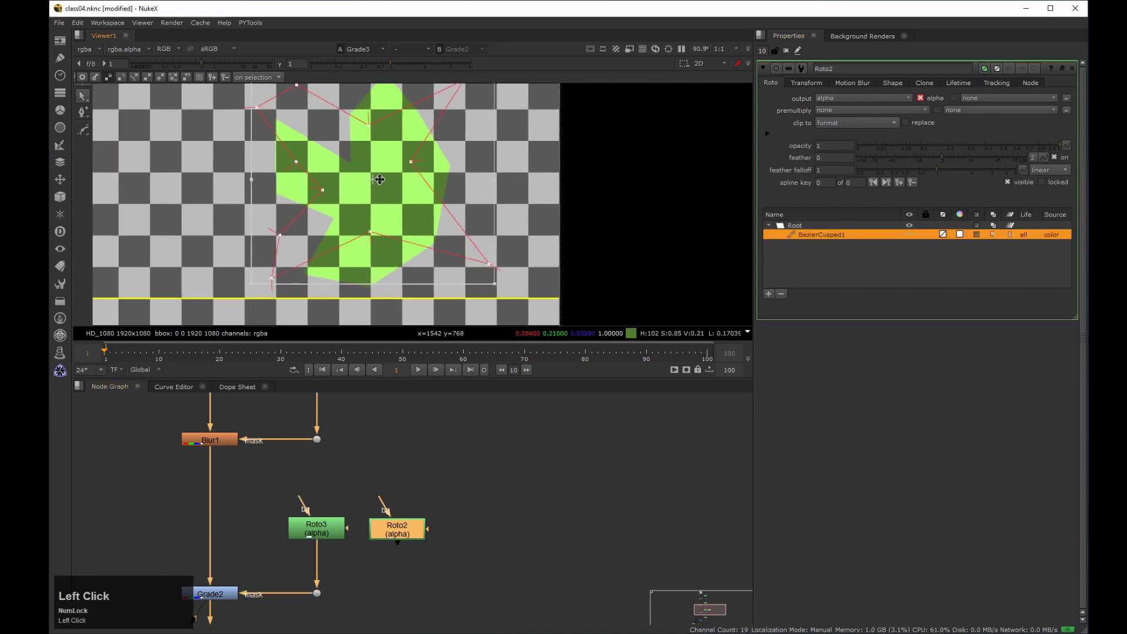
scroll(378, 191, down, 1)
drag(376, 187, 377, 188)
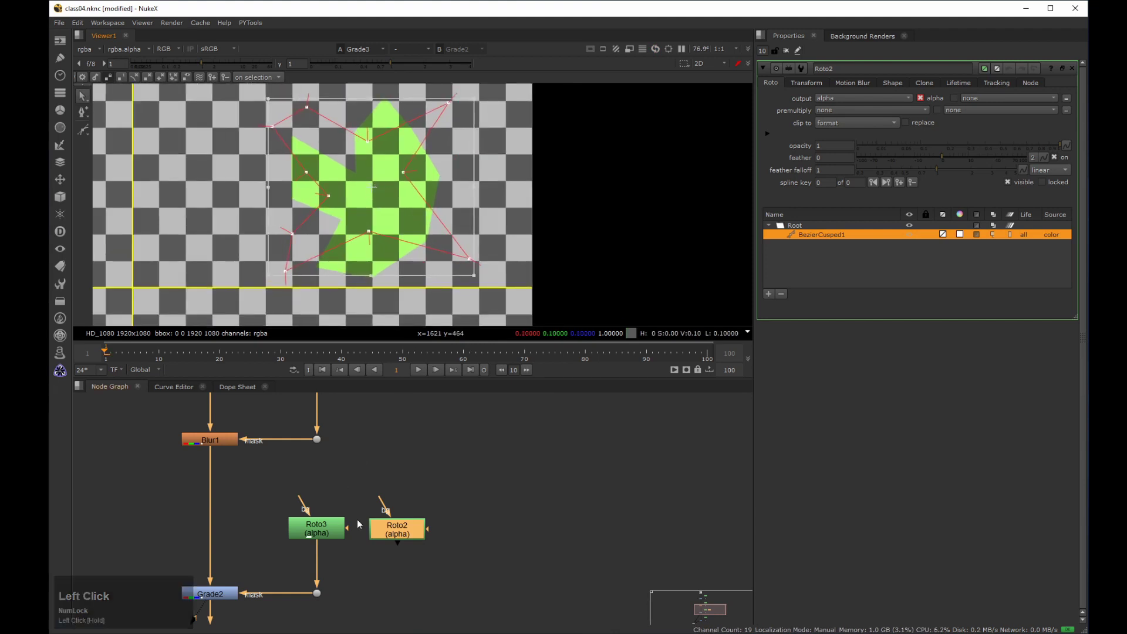
Connect Roto2 to Grade2's mask dot in place of Roto3 and delete Roto3.
drag(317, 547, 294, 531)
click(334, 530)
key(Delete)
middle_drag(409, 202, 319, 218)
scroll(398, 182, down, 5)
click(290, 203)
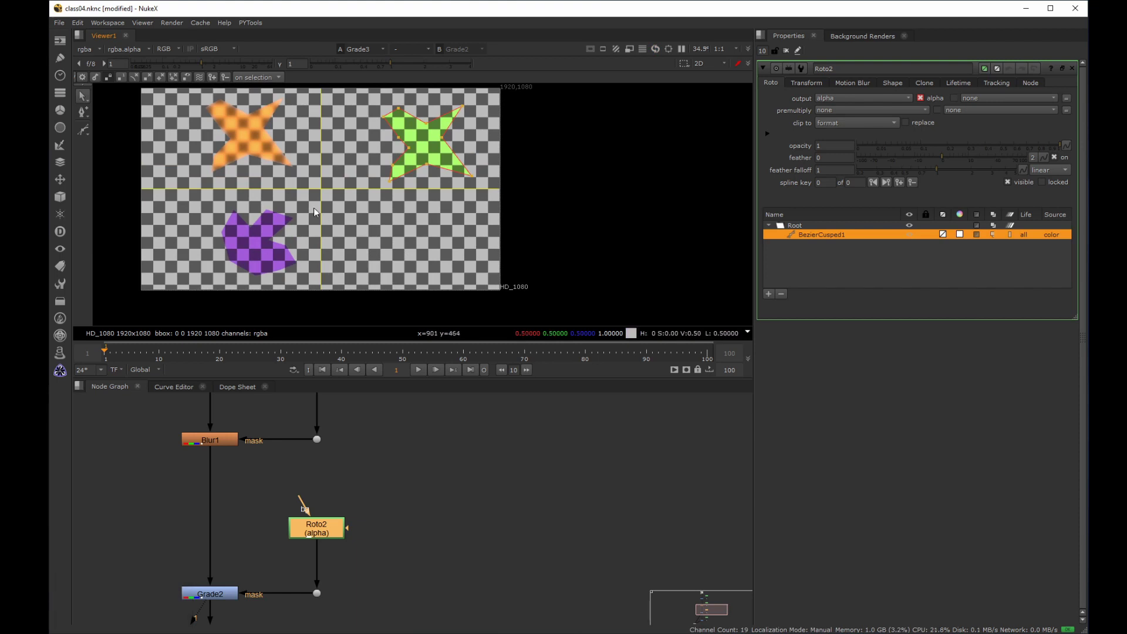
Paste another copy of the star-shaped Roto beside Roto4, above Grade3's mask dot, and open its properties.
click(343, 491)
scroll(344, 491, down, 3)
middle_drag(365, 527, 344, 407)
click(357, 523)
key(ctrl+v)
click(350, 537)
drag(364, 514, 361, 510)
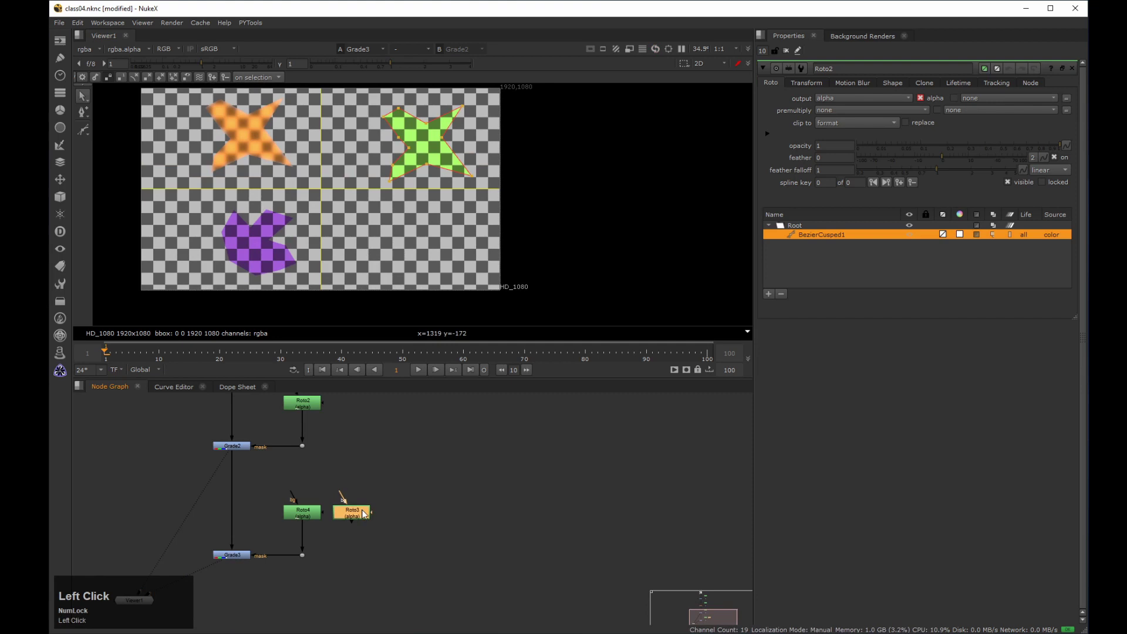
double_click(363, 514)
Move the new copy's star shape onto the purple shape and rotate it clockwise.
drag(398, 198, 268, 234)
scroll(268, 234, up, 3)
middle_drag(311, 197, 336, 198)
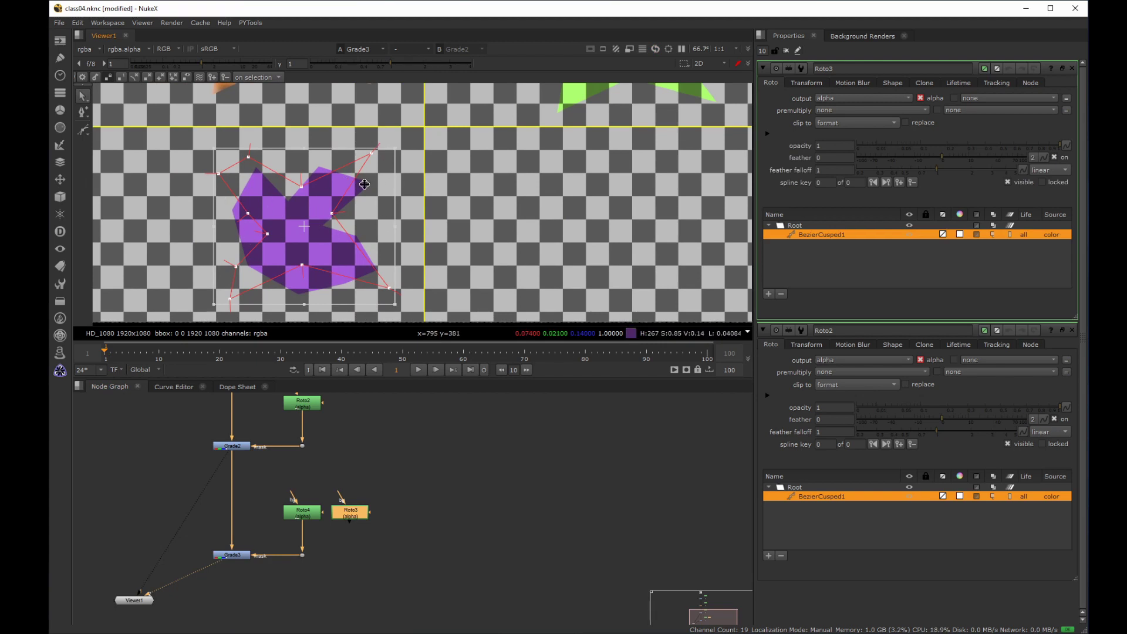
drag(404, 139, 324, 303)
middle_drag(367, 248, 329, 225)
drag(305, 189, 299, 180)
Replace Roto4 with the rotated Roto3 as Grade3's mask, delete Roto4, and close all node properties.
click(380, 548)
mouse_move(302, 529)
mouse_down()
mouse_move(349, 513)
mouse_move(302, 513)
mouse_up()
click(311, 512)
key(Delete)
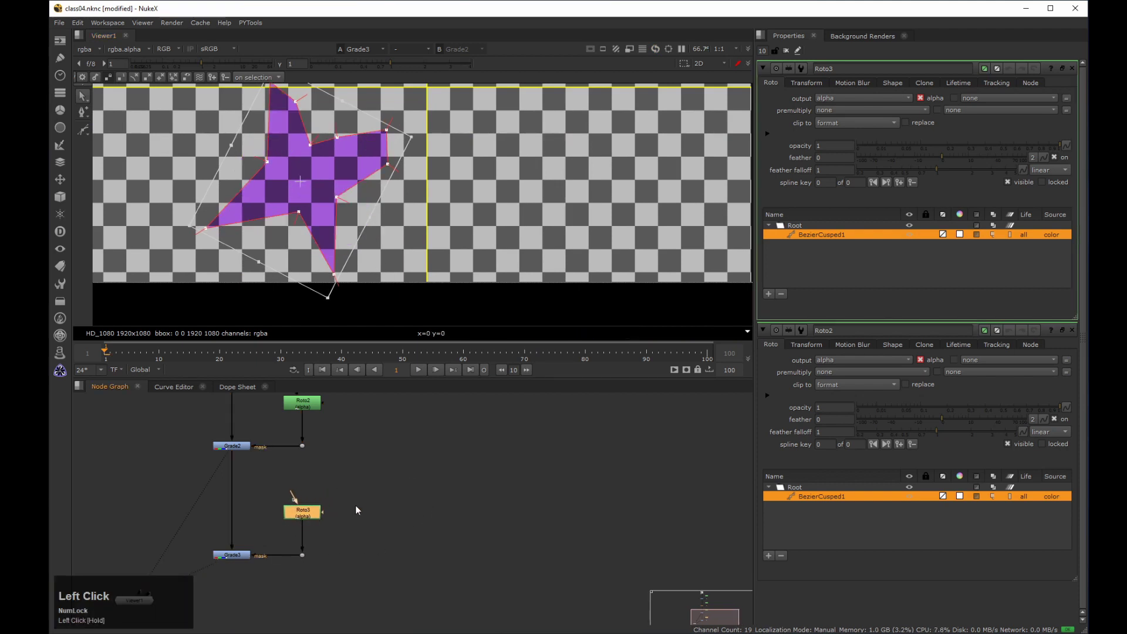
click(786, 49)
middle_drag(673, 135, 493, 174)
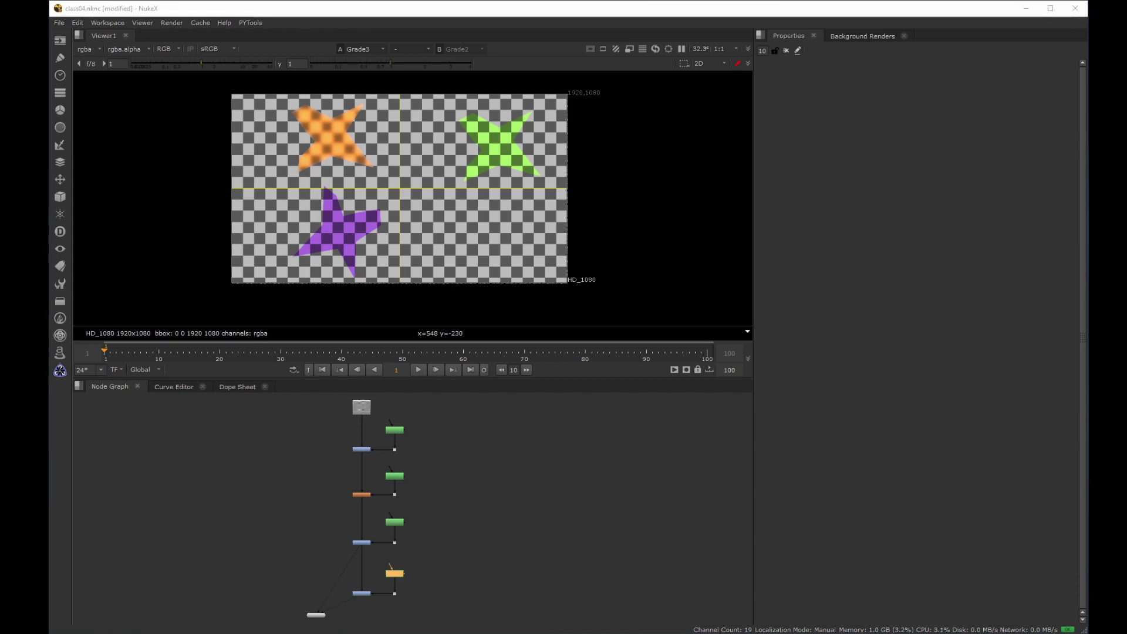
Try feeding Blur1's mask from Grade1's mask dot, with Roto5 set aside unconnected.
click(288, 487)
scroll(305, 502, up, 4)
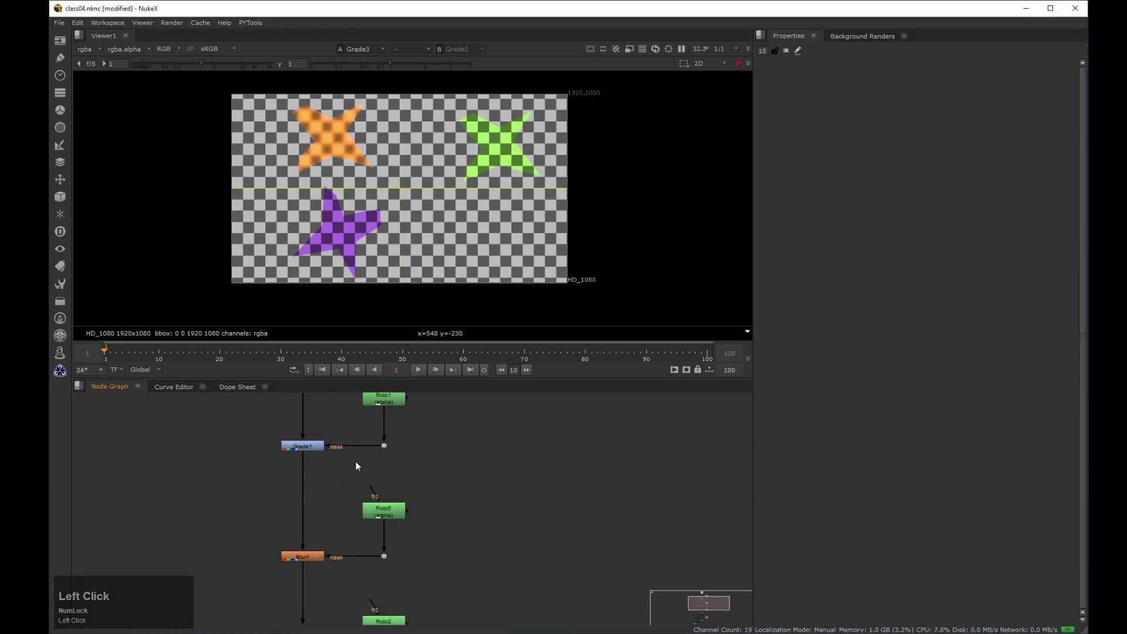
middle_drag(427, 464, 382, 482)
drag(342, 526, 334, 462)
drag(415, 537, 342, 463)
drag(434, 520, 434, 520)
middle_click(383, 487)
click(327, 392)
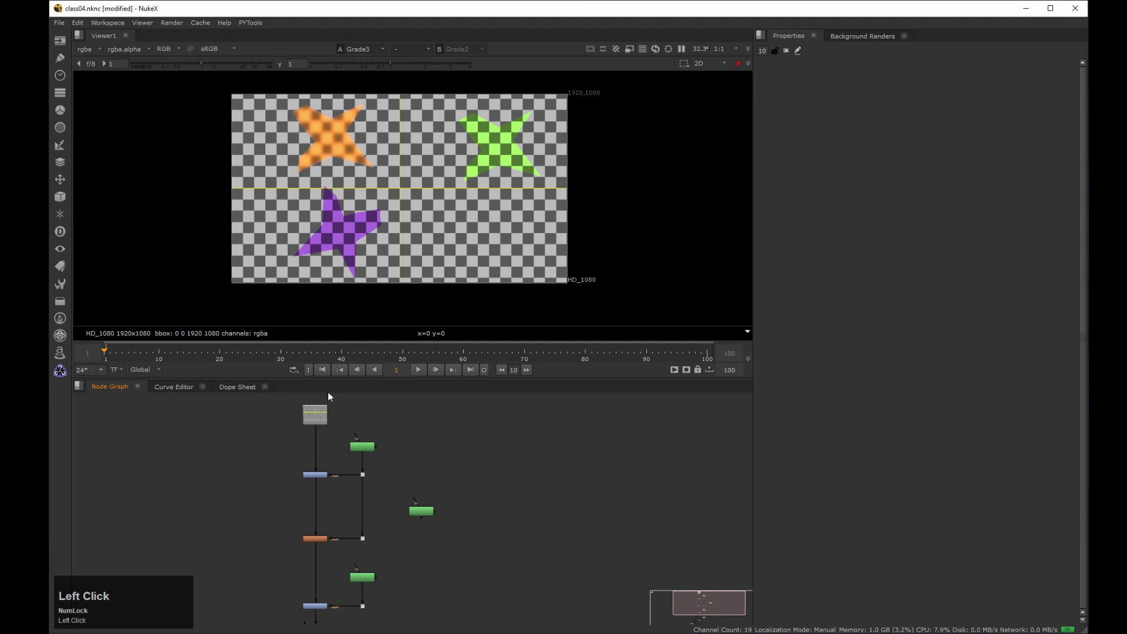
middle_drag(245, 506, 285, 497)
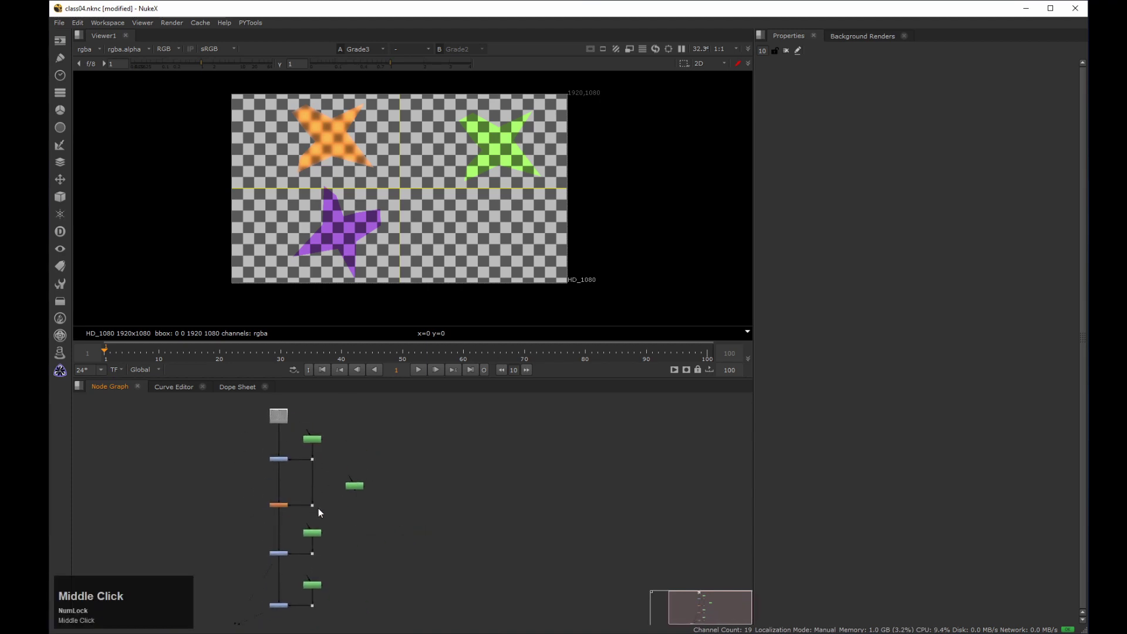
Reconnect Roto5 to Blur1's mask dot and return it to its place above the dot.
mouse_move(316, 466)
mouse_down()
mouse_move(326, 488)
mouse_move(354, 486)
mouse_up()
drag(354, 487, 312, 483)
middle_drag(342, 470, 243, 496)
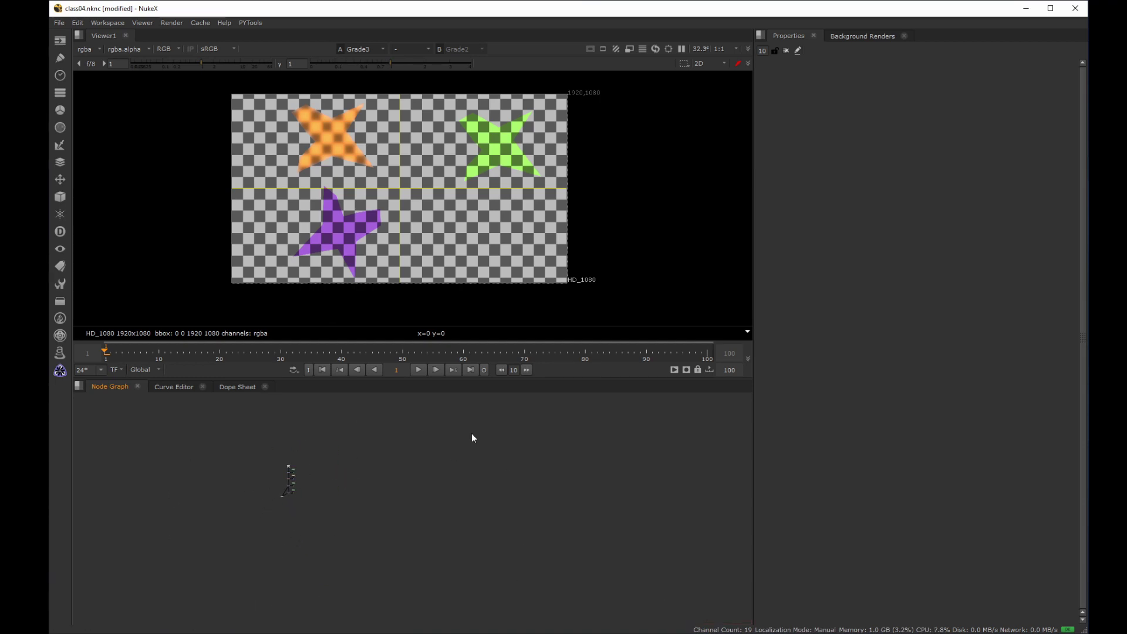
Copy Blur1 with its Roto mask and paste the group far below the main node tree.
middle_drag(289, 448, 250, 456)
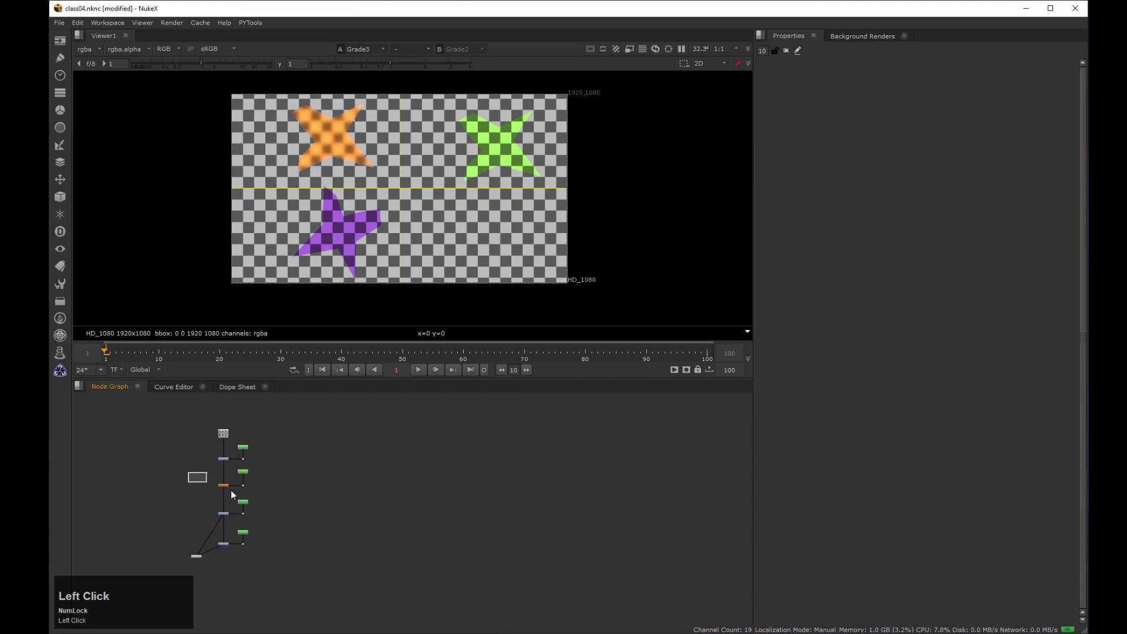
click(243, 472)
key(ctrl+c)
middle_drag(233, 498, 262, 423)
click(421, 563)
key(ctrl+v)
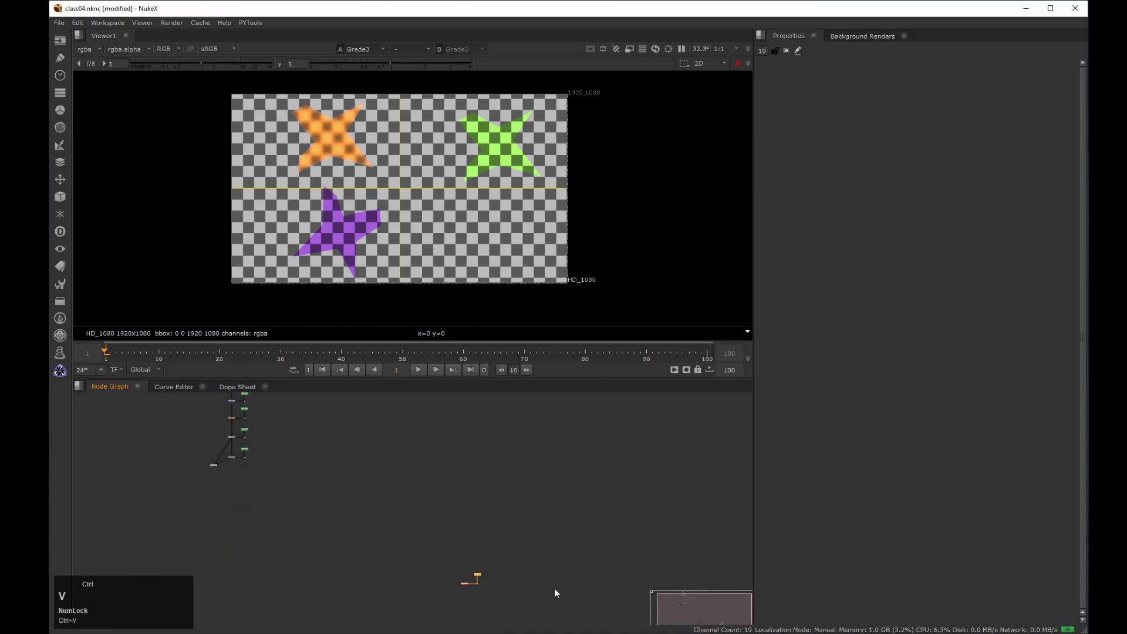
Try linking the distant pasted group back to the mask nodes of the main tree.
scroll(546, 587, up, 3)
click(510, 547)
drag(450, 560, 320, 465)
alt+drag(320, 465, 305, 409)
scroll(397, 458, down, 4)
middle_drag(499, 524, 446, 487)
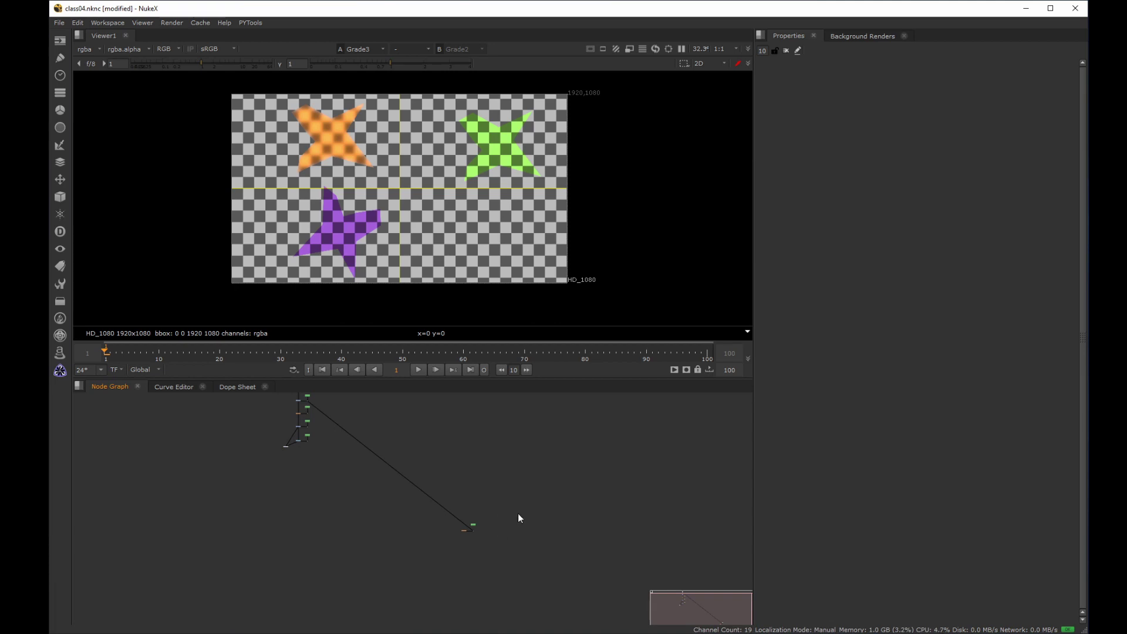
Delete the distant pasted nodes and save the script.
drag(524, 499, 429, 547)
key(Delete)
scroll(352, 458, up, 3)
key(ctrl+s)
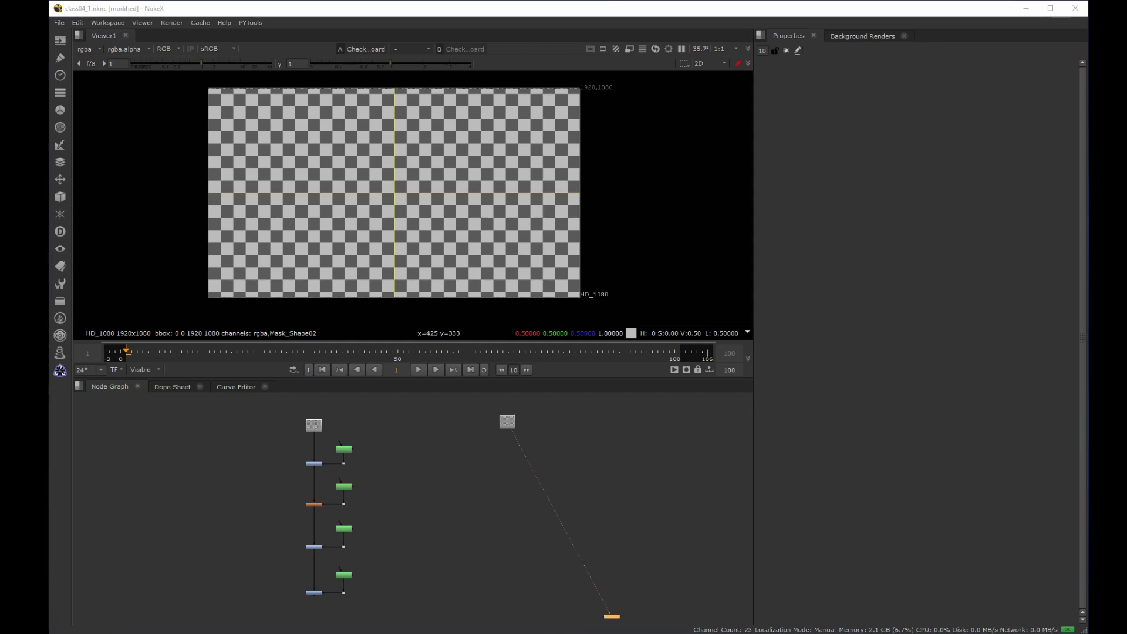
Copy the topmost Roto node of the main tree and paste it near CheckerBoard2.
middle_drag(369, 455, 373, 425)
click(367, 440)
drag(372, 425, 316, 450)
key(ctrl+c)
click(438, 425)
key(ctrl+v)
middle_drag(449, 443, 418, 448)
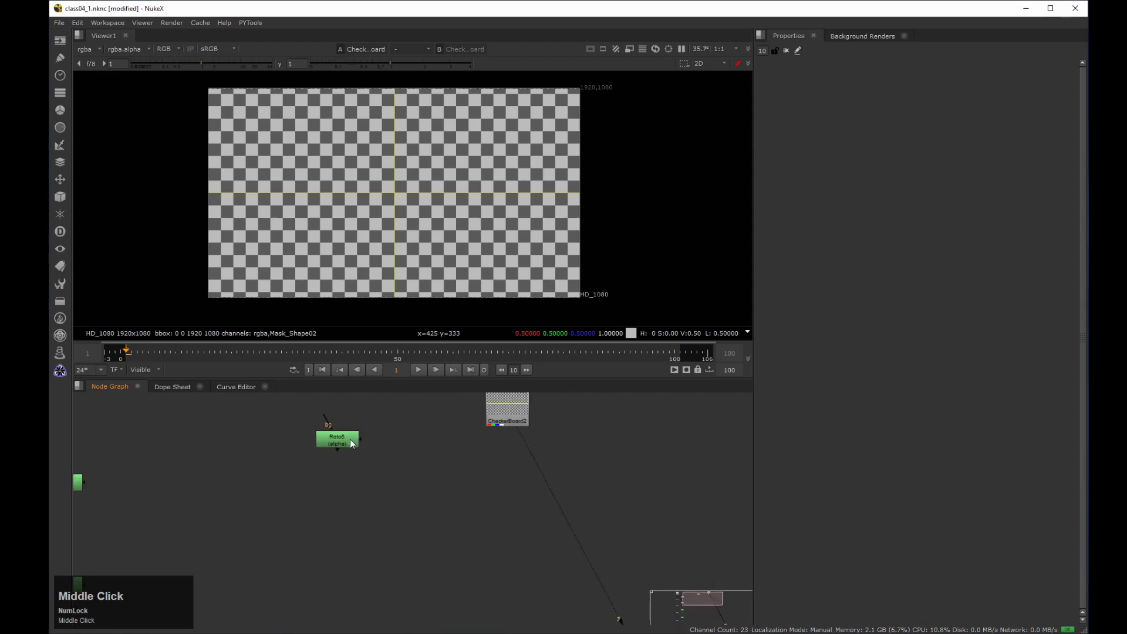
Add a Copy node below CheckerBoard2 and connect the pasted Roto5 to its A input through a dot.
drag(351, 442, 377, 460)
key(k)
drag(452, 454, 505, 422)
drag(508, 503, 510, 514)
ctrl+drag(440, 487, 372, 508)
drag(366, 459, 381, 458)
middle_drag(497, 433, 456, 464)
View Copy1's output, then examine the alpha channel of Roto5.
drag(420, 503, 530, 571)
click(503, 554)
click(477, 543)
key(2)
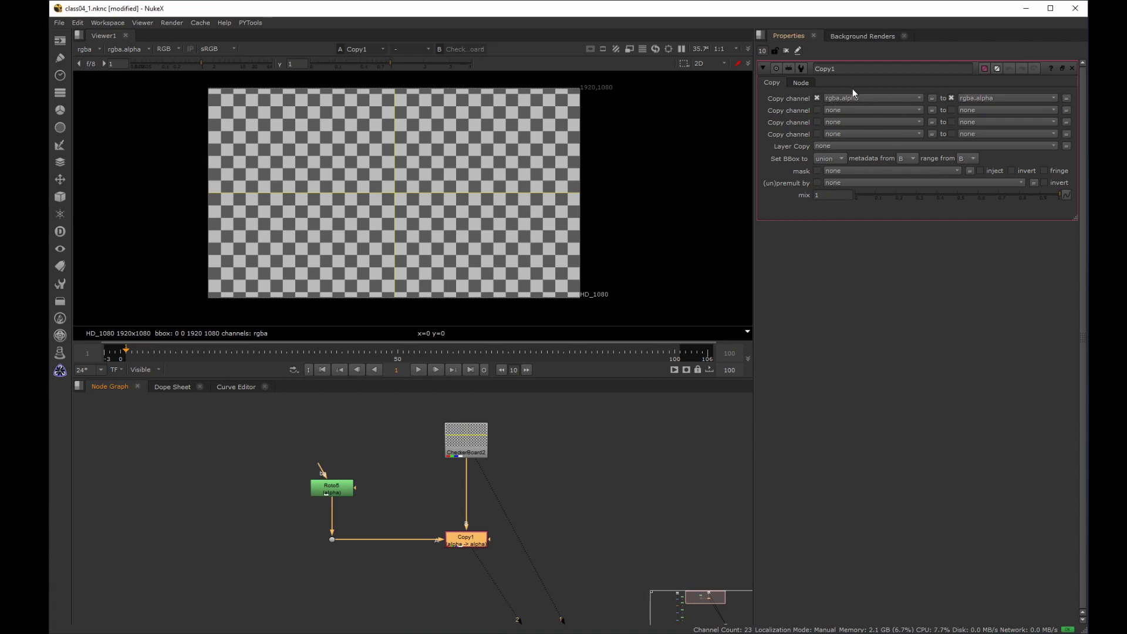
drag(380, 457, 262, 507)
key(2)
key(a)
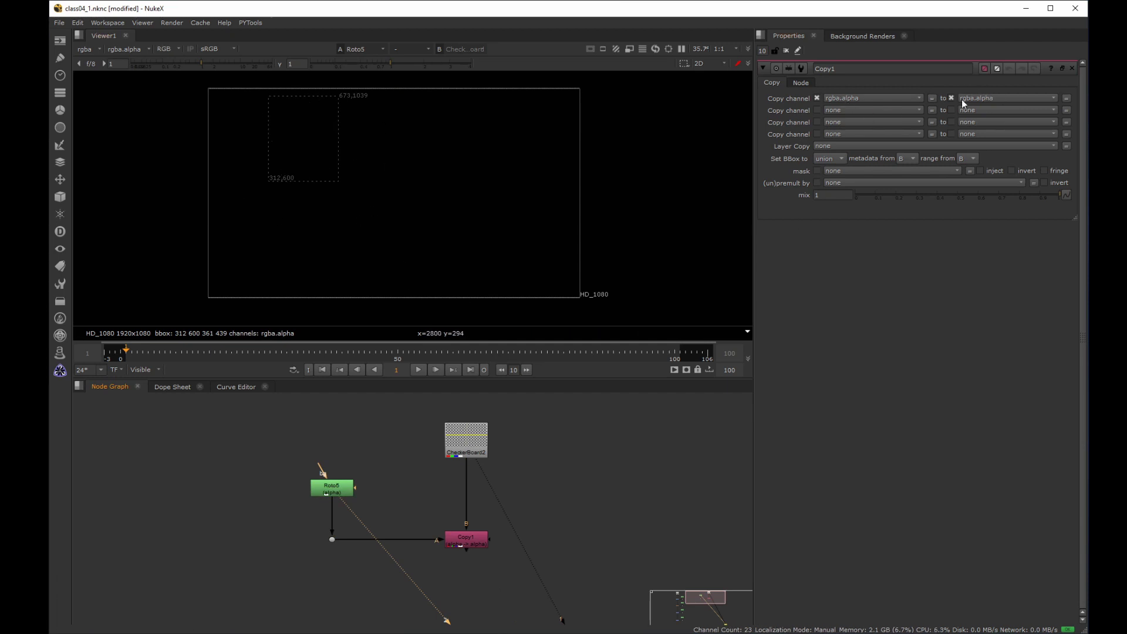
Inspect Copy1's alpha channel in the viewer and return to the RGB display.
drag(534, 499, 431, 559)
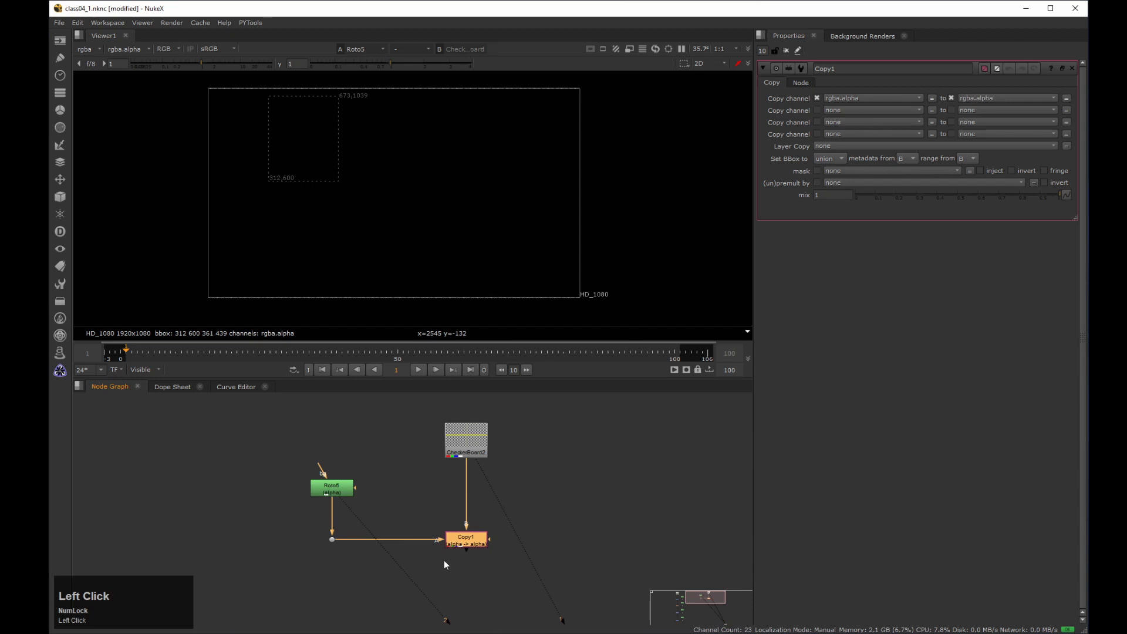
key(2)
key(a)
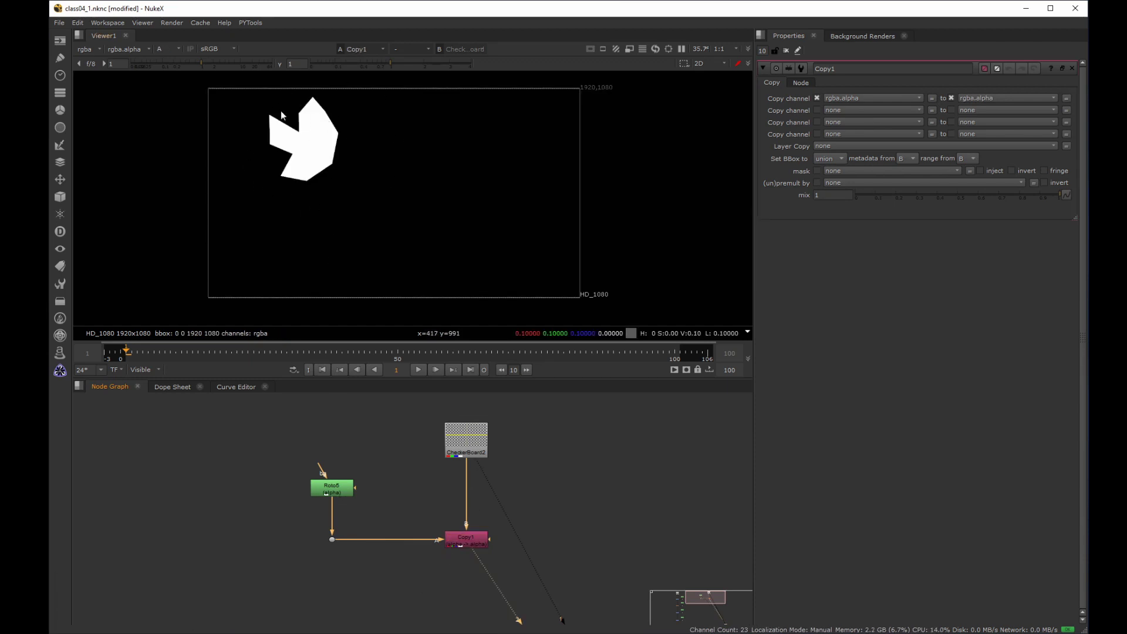
key(a)
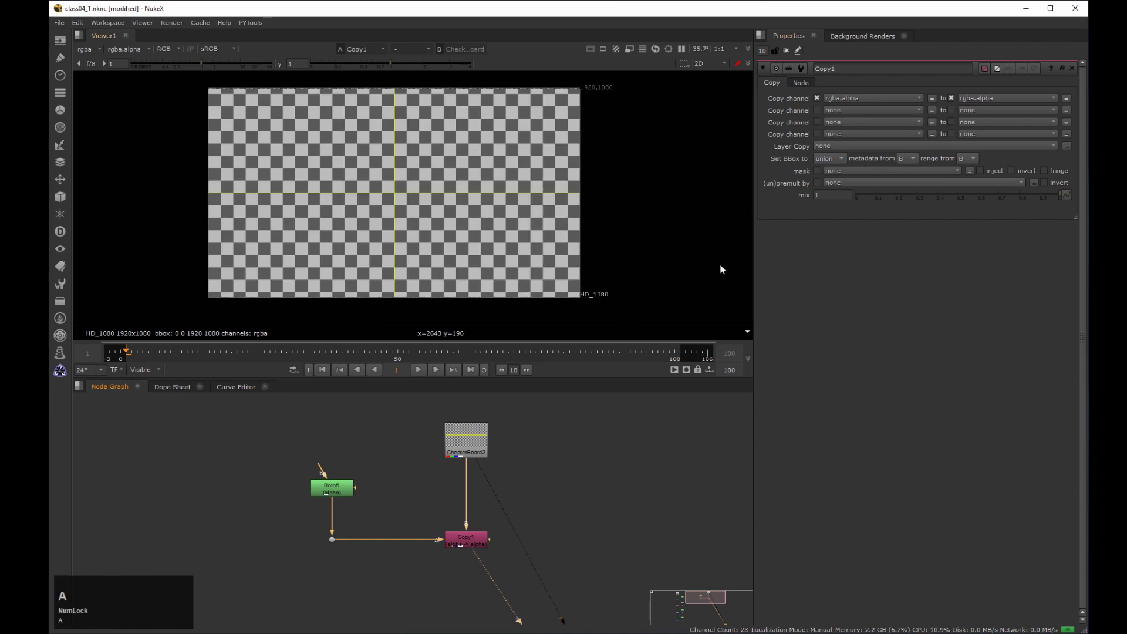
middle_click(612, 218)
middle_drag(612, 217, 631, 219)
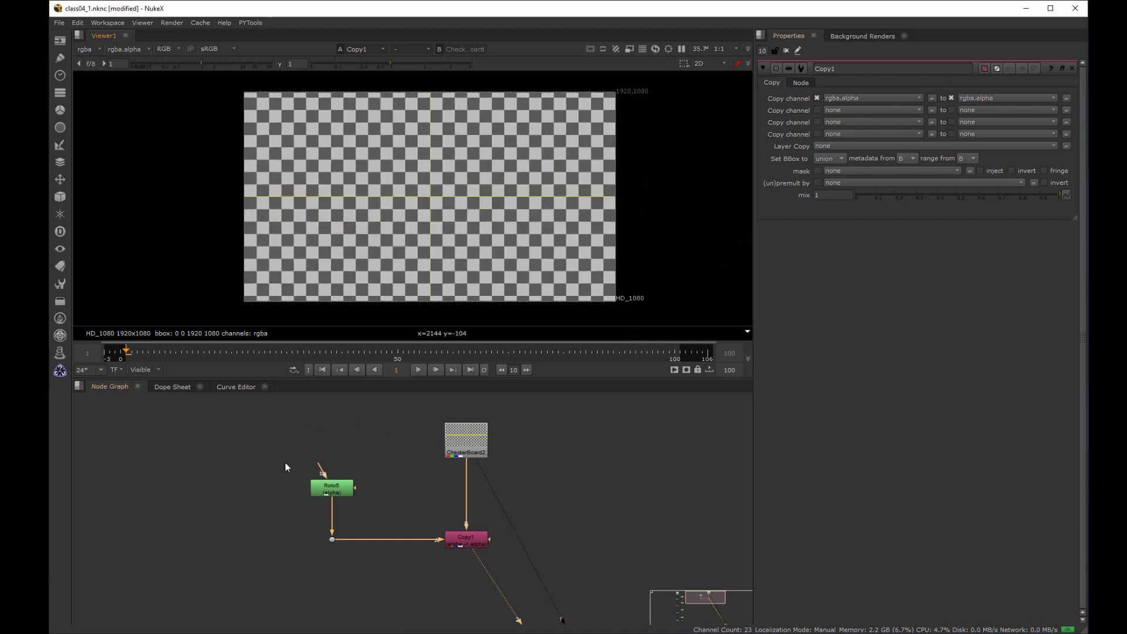
Open the new-channel prompt for the destination of Copy1's first copied channel.
click(988, 97)
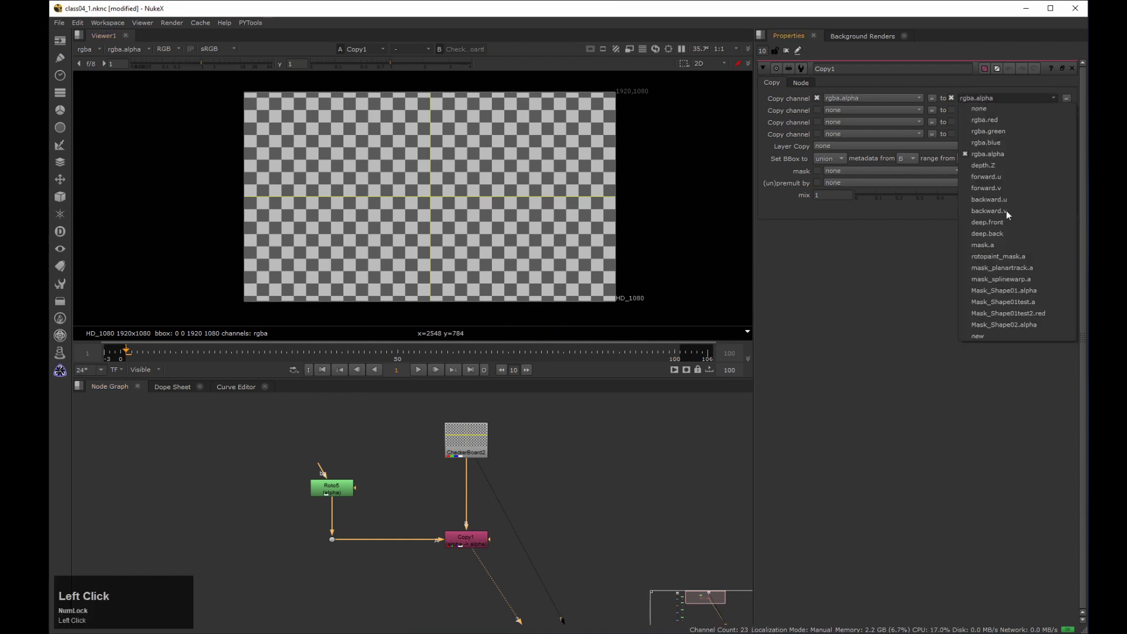
click(988, 337)
drag(536, 295, 419, 182)
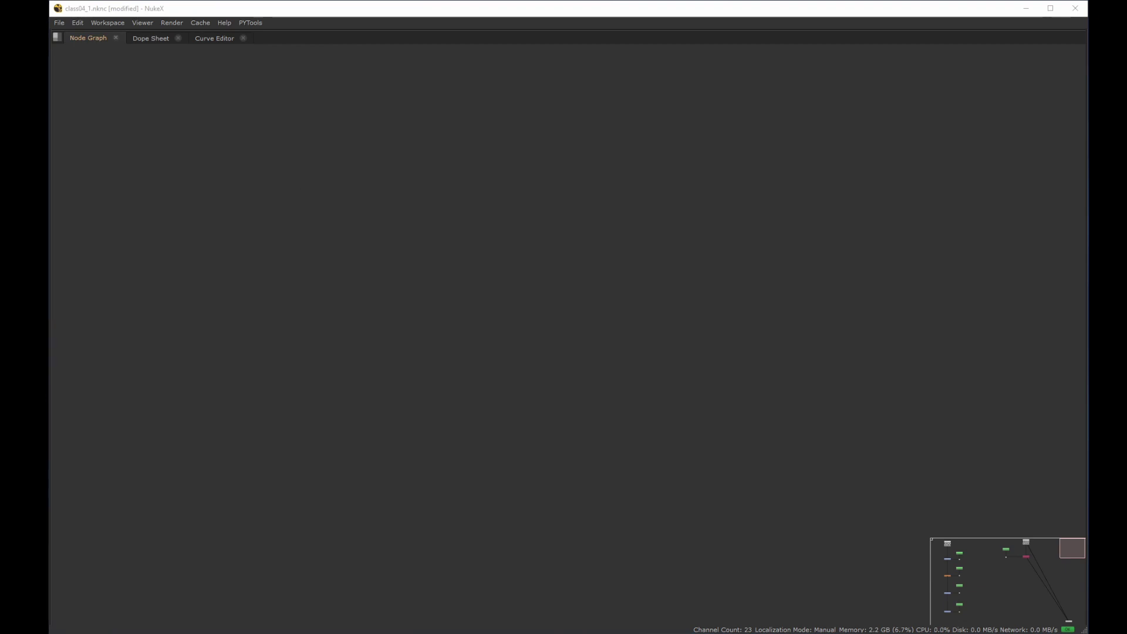
Handwrite the heading "TYPE :" in blue over the empty node graph.
click(95, 176)
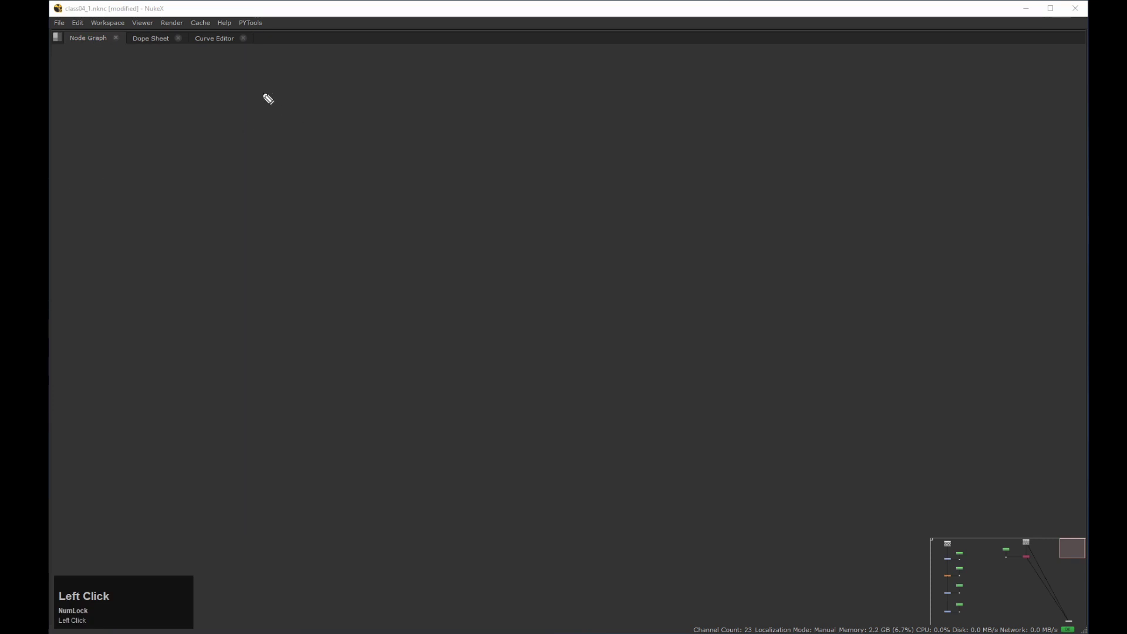
mouse_move(241, 71)
mouse_down()
mouse_move(242, 96)
mouse_move(256, 73)
mouse_move(276, 86)
mouse_up()
mouse_move(288, 68)
mouse_down()
mouse_move(260, 106)
mouse_move(340, 72)
mouse_up()
drag(314, 87, 333, 88)
drag(315, 99, 340, 99)
click(393, 94)
click(396, 85)
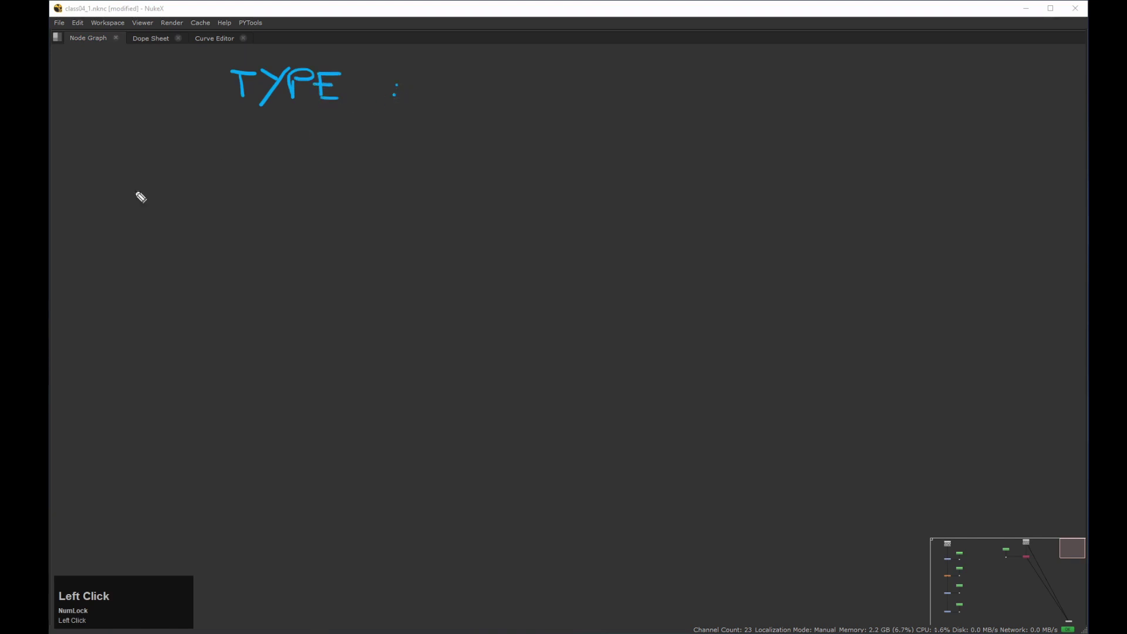
Write the type examples MASK_, ROTO_ and MATTE_ in yellow beside the TYPE heading.
mouse_move(455, 92)
mouse_down()
mouse_move(494, 73)
mouse_move(502, 93)
mouse_up()
drag(530, 70, 518, 91)
drag(535, 68, 534, 92)
mouse_move(559, 70)
mouse_down()
mouse_move(548, 80)
mouse_move(561, 91)
mouse_up()
mouse_move(456, 123)
mouse_down()
mouse_move(465, 109)
mouse_move(479, 125)
mouse_up()
drag(493, 111, 516, 107)
mouse_move(506, 108)
mouse_down()
mouse_move(506, 125)
mouse_move(532, 111)
mouse_up()
mouse_move(458, 155)
mouse_down()
mouse_move(570, 140)
mouse_move(588, 154)
mouse_up()
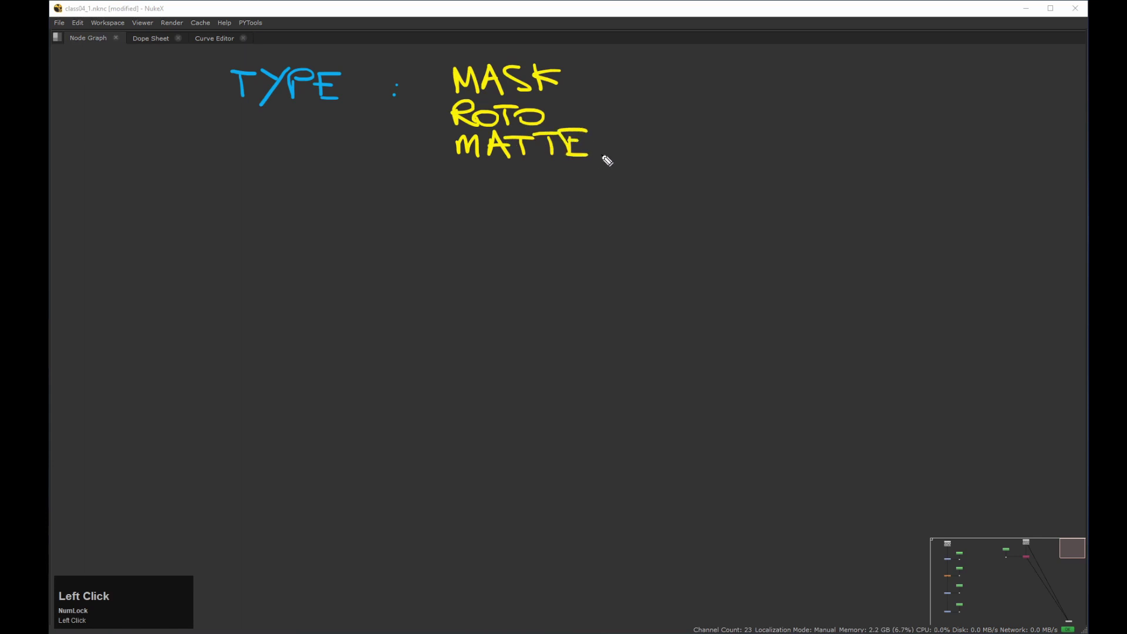
mouse_move(591, 85)
mouse_down()
mouse_move(570, 89)
mouse_move(578, 118)
mouse_up()
drag(600, 156, 628, 154)
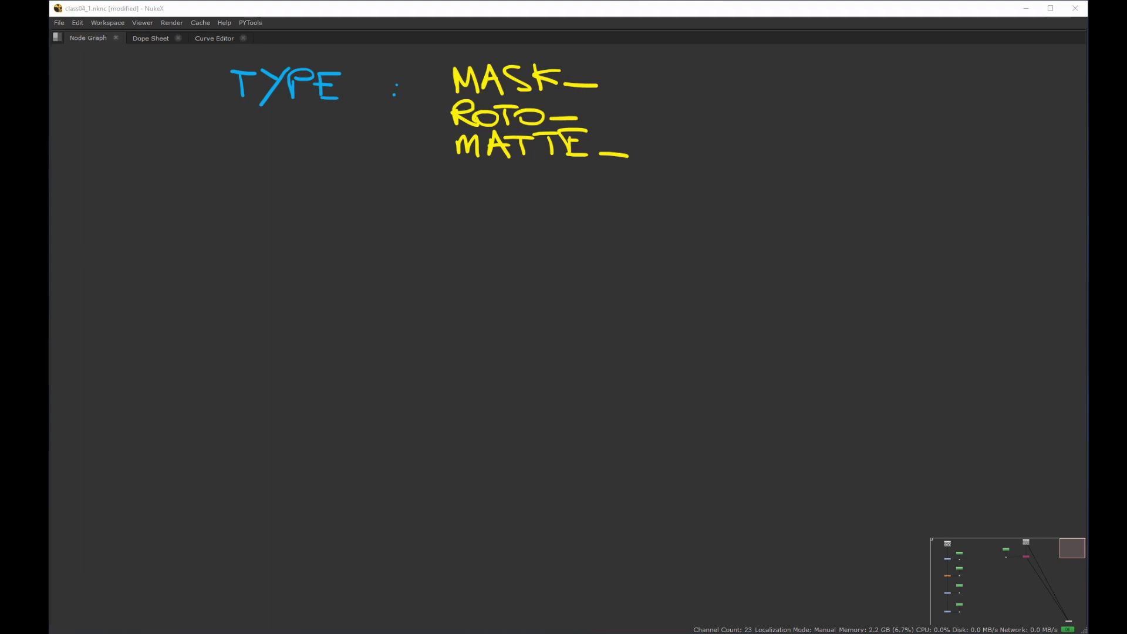
Write the blue heading "ELEMENT:" with the yellow examples HEAD, ARM and DOOR beside it.
click(327, 252)
mouse_move(219, 215)
mouse_down()
mouse_move(380, 213)
mouse_move(405, 234)
mouse_move(467, 218)
mouse_move(467, 199)
mouse_up()
mouse_move(462, 209)
mouse_down()
mouse_move(485, 208)
mouse_move(496, 226)
mouse_up()
mouse_move(496, 200)
mouse_down()
mouse_move(520, 199)
mouse_move(520, 226)
mouse_move(545, 229)
mouse_up()
drag(526, 217, 552, 228)
mouse_move(463, 265)
mouse_down()
mouse_move(490, 264)
mouse_move(500, 238)
mouse_up()
mouse_move(499, 237)
mouse_down()
mouse_move(521, 259)
mouse_move(538, 244)
mouse_move(552, 264)
mouse_up()
mouse_move(464, 280)
mouse_down()
mouse_move(465, 306)
mouse_move(565, 308)
mouse_up()
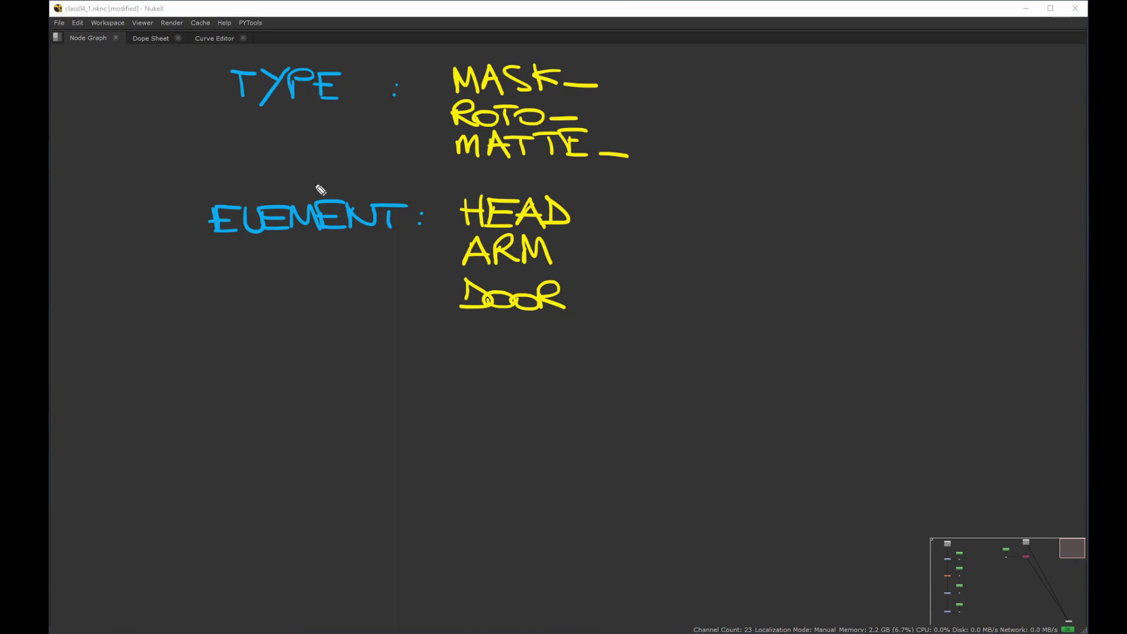
Write the blue heading "CHANNEL :" below the elements and mark a pink dot separator after it.
click(117, 350)
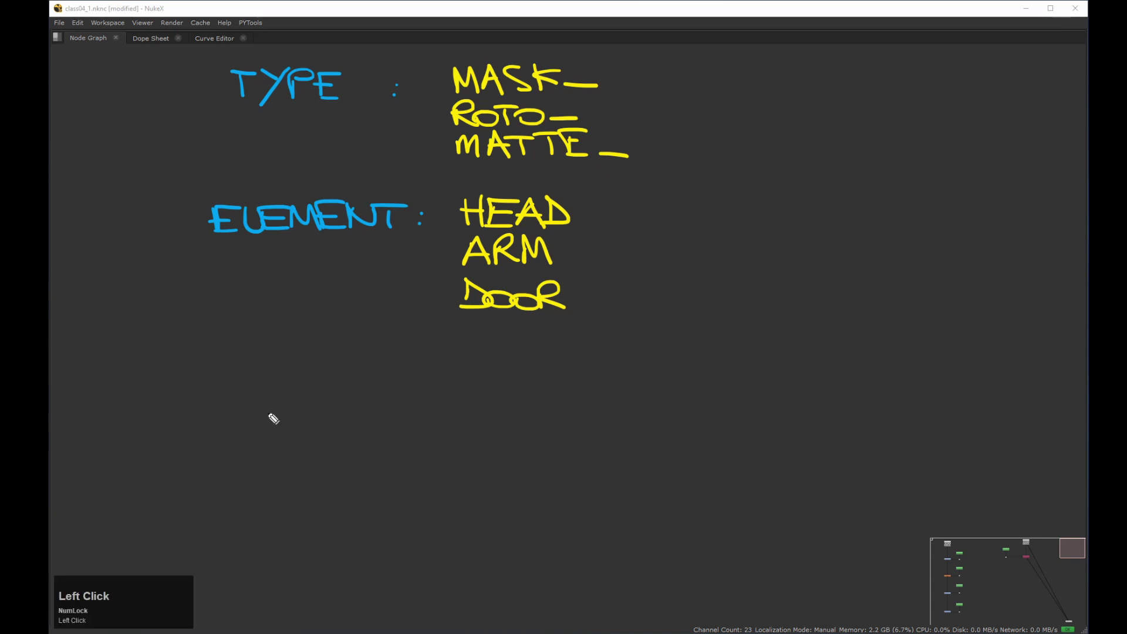
mouse_move(237, 395)
mouse_down()
mouse_move(236, 417)
mouse_move(254, 422)
mouse_move(277, 402)
mouse_move(300, 414)
mouse_up()
mouse_move(339, 413)
mouse_down()
mouse_move(355, 397)
mouse_move(430, 401)
mouse_up()
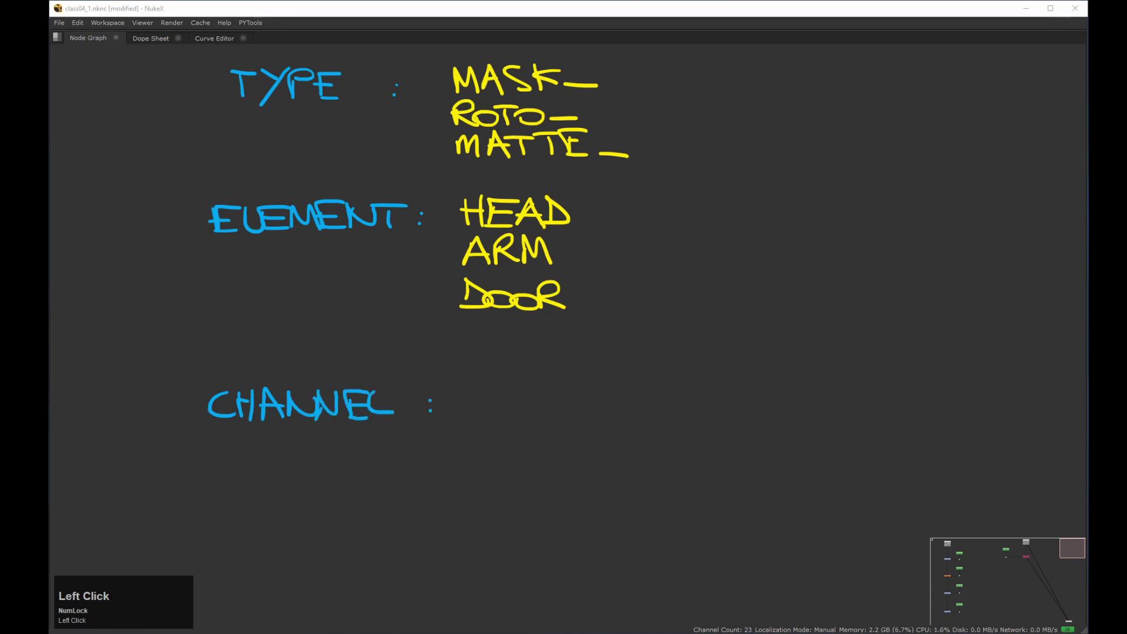
click(478, 413)
click(131, 336)
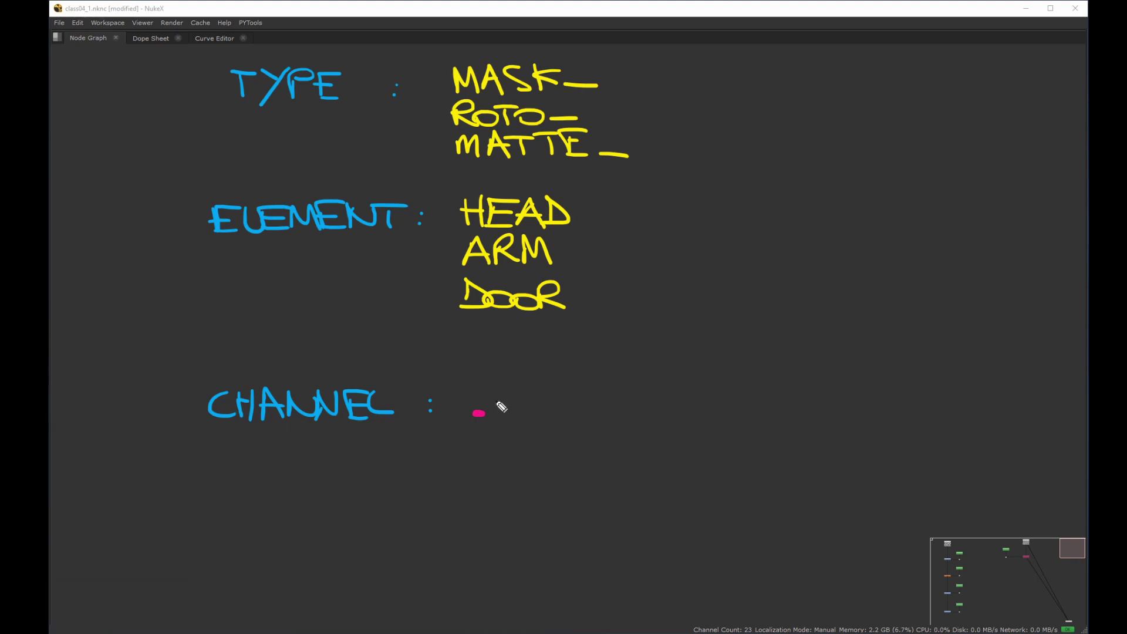
Write the channel examples red, green, blue and alpha in yellow after the pink dot.
mouse_move(494, 409)
mouse_down()
mouse_move(522, 399)
mouse_move(560, 409)
mouse_up()
drag(501, 431, 593, 437)
drag(494, 464, 585, 486)
mouse_move(491, 515)
mouse_down()
mouse_move(540, 545)
mouse_move(560, 518)
mouse_move(604, 528)
mouse_up()
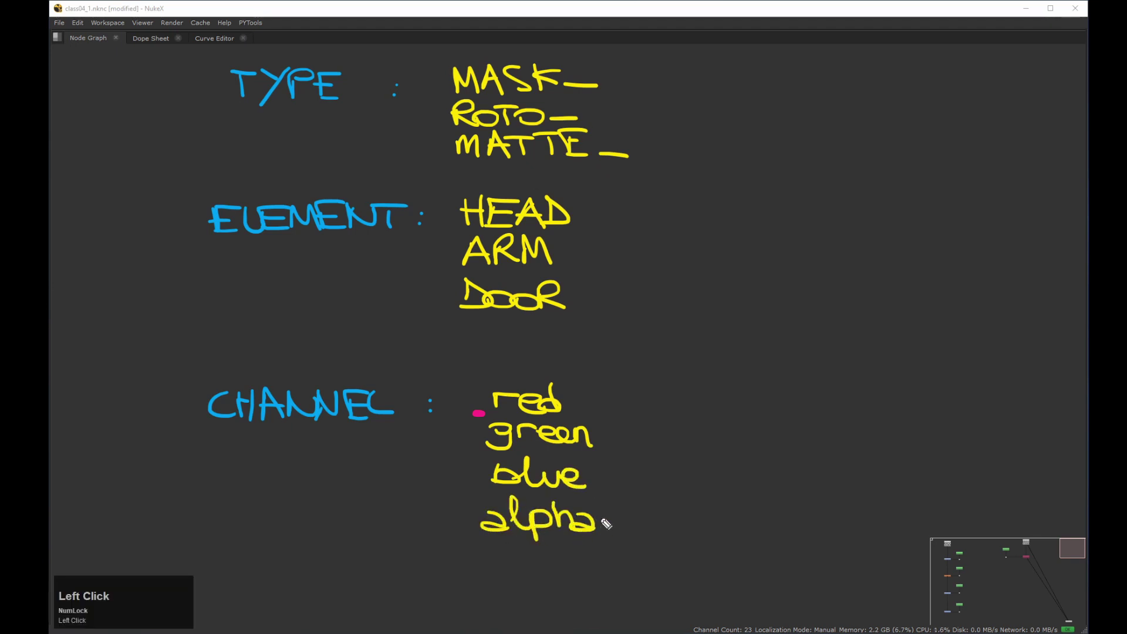
mouse_move(623, 379)
mouse_down()
mouse_move(619, 411)
mouse_move(663, 415)
mouse_move(621, 427)
mouse_move(669, 463)
mouse_move(616, 493)
mouse_move(654, 481)
mouse_move(634, 532)
mouse_move(669, 517)
mouse_move(660, 537)
mouse_up()
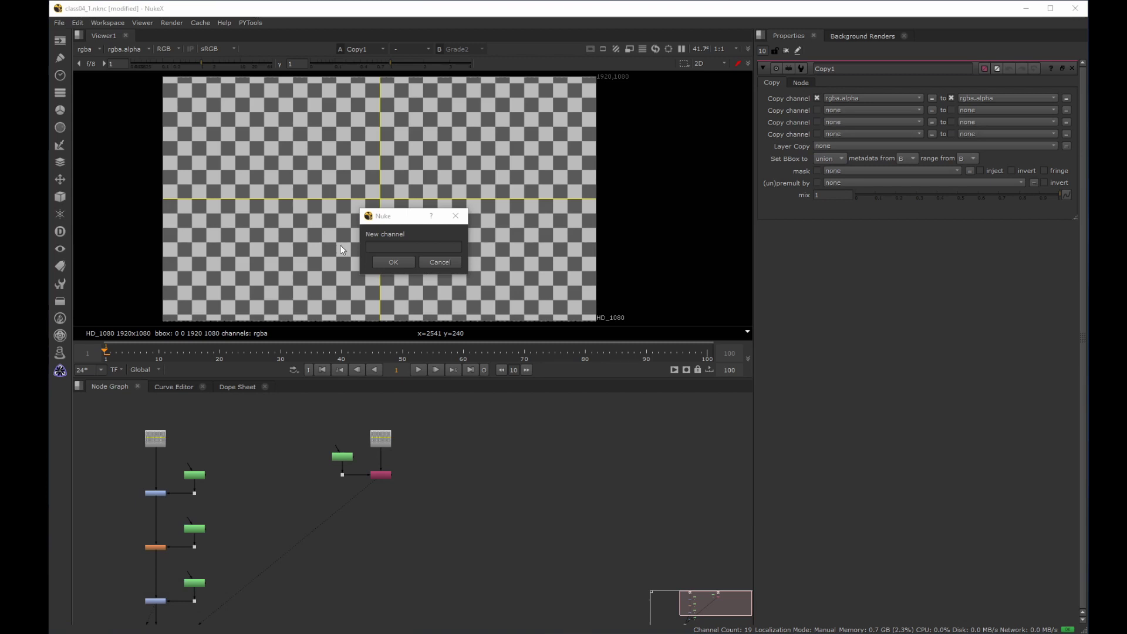
Create the new channel Mask_Shape01.alpha, including its new layer, as the destination of Copy1's alpha.
click(382, 245)
text(M)
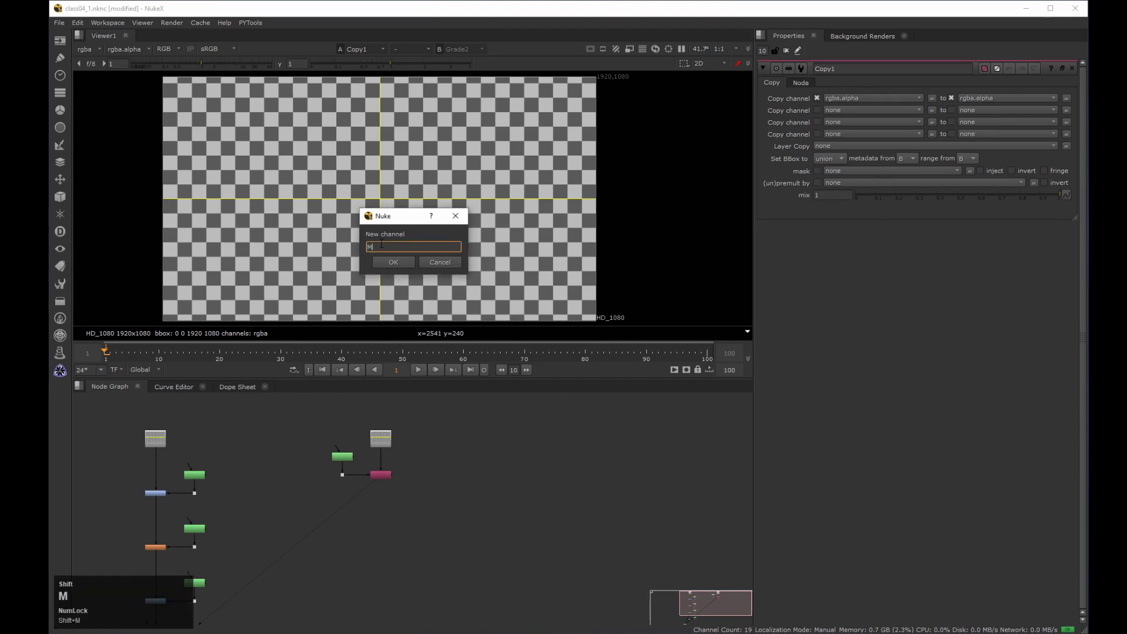
text(ask_)
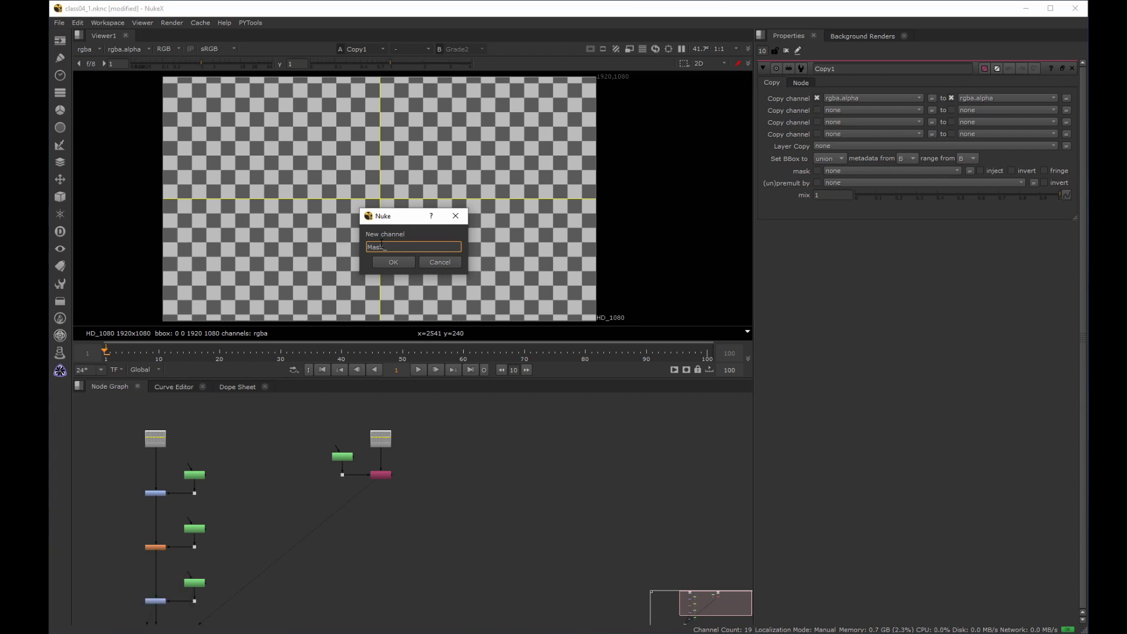
text(Shape)
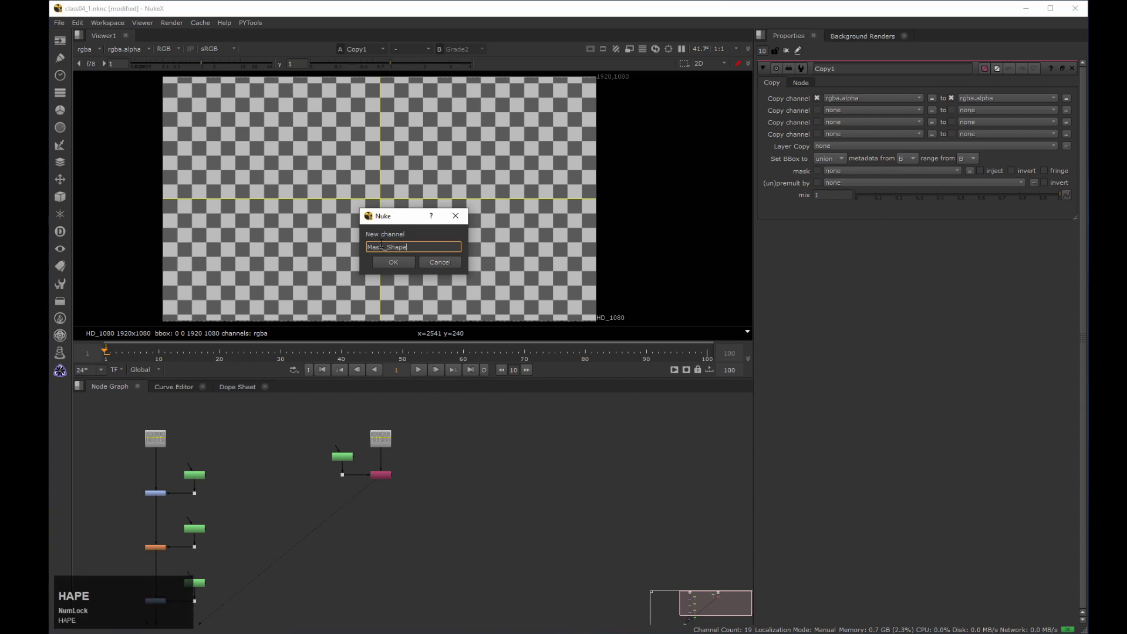
text(01)
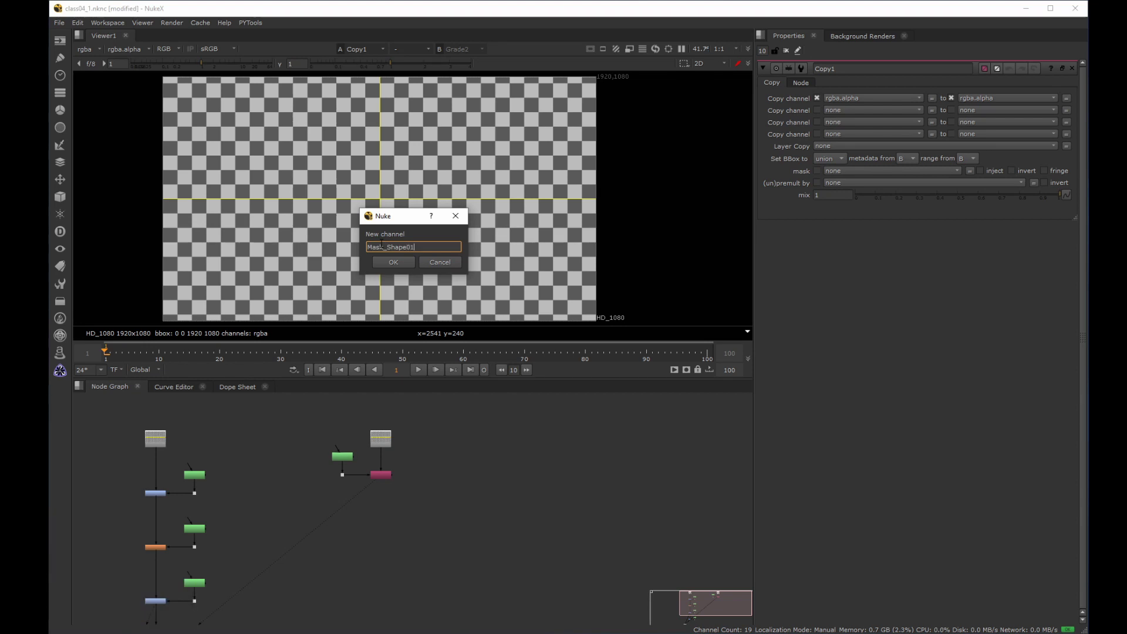
text(.alpha)
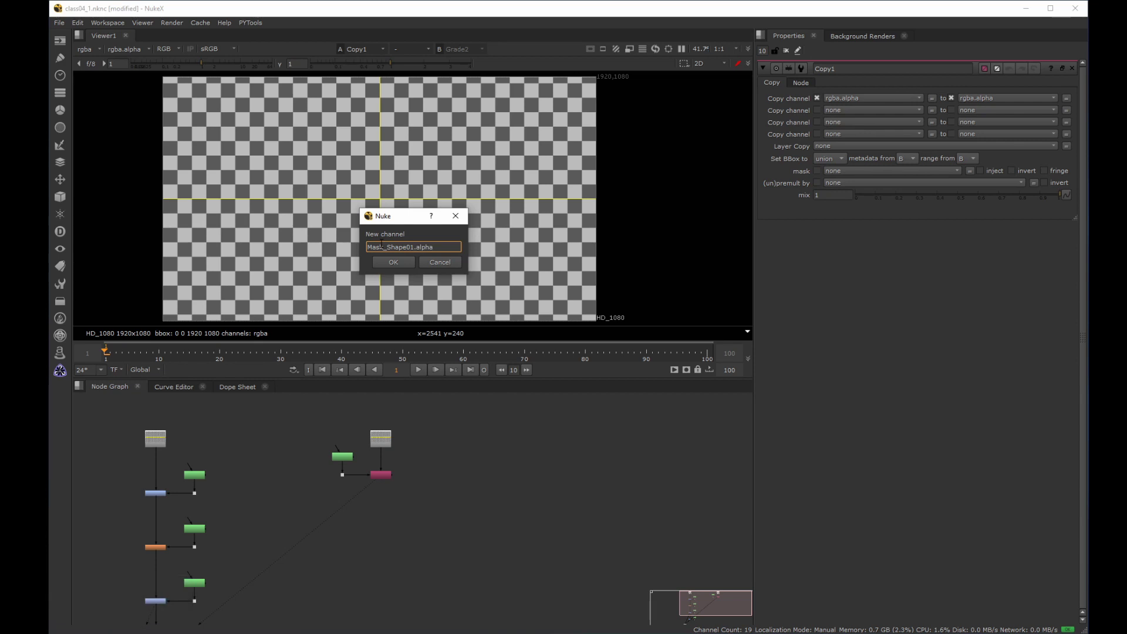
key(Return)
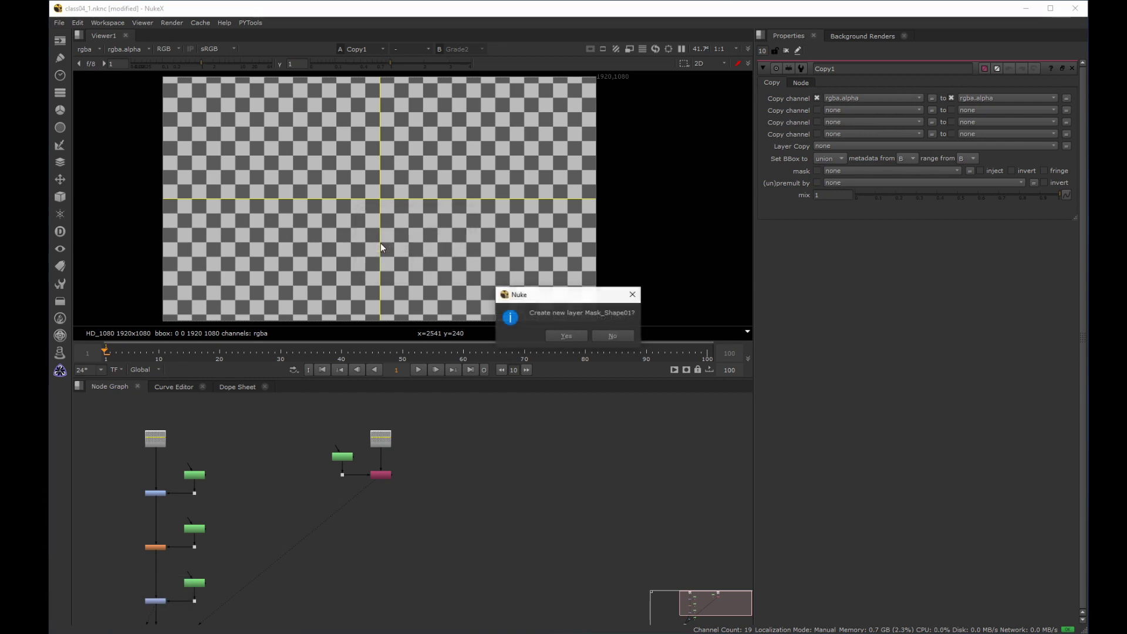
drag(530, 299, 363, 226)
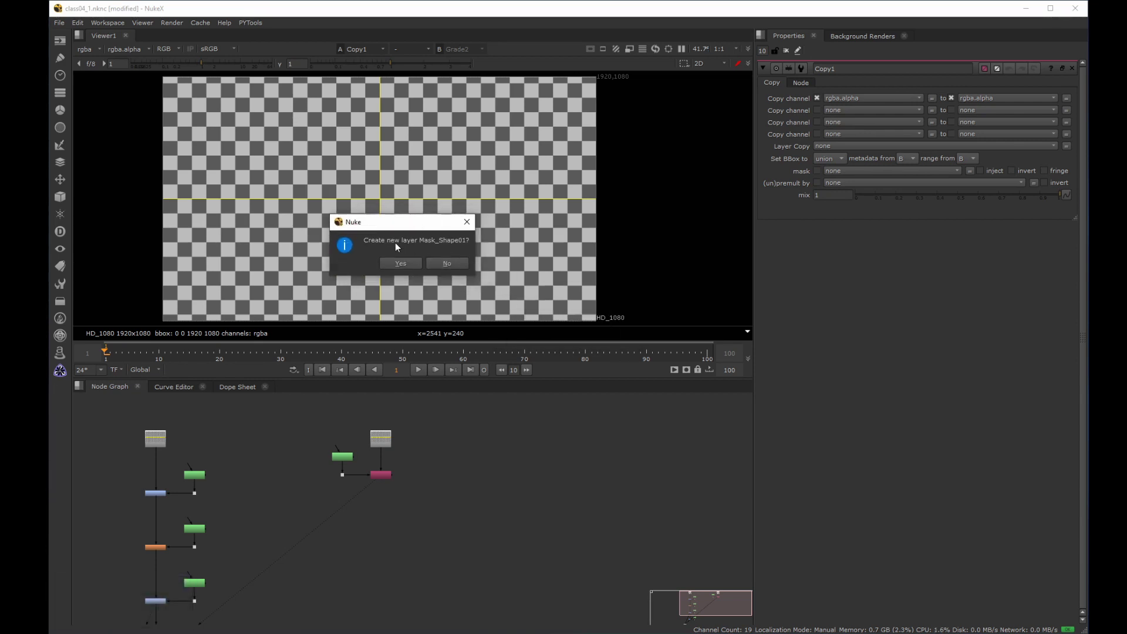
click(401, 264)
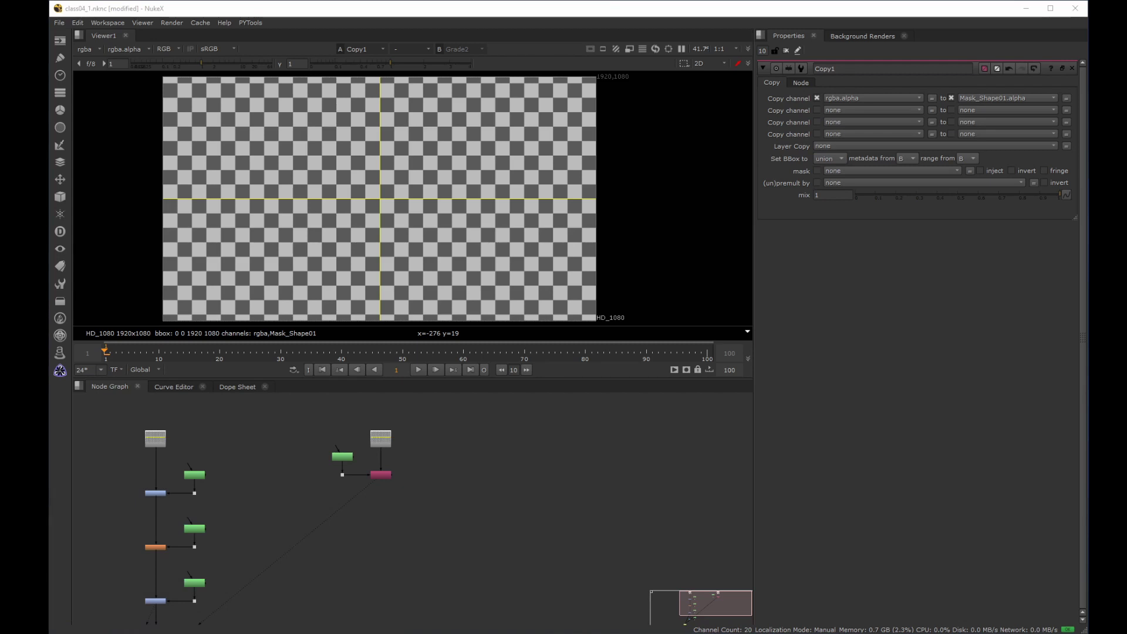
Add a second Copy node below Copy1 and branch the Roto mask into it through a dot.
middle_click(373, 495)
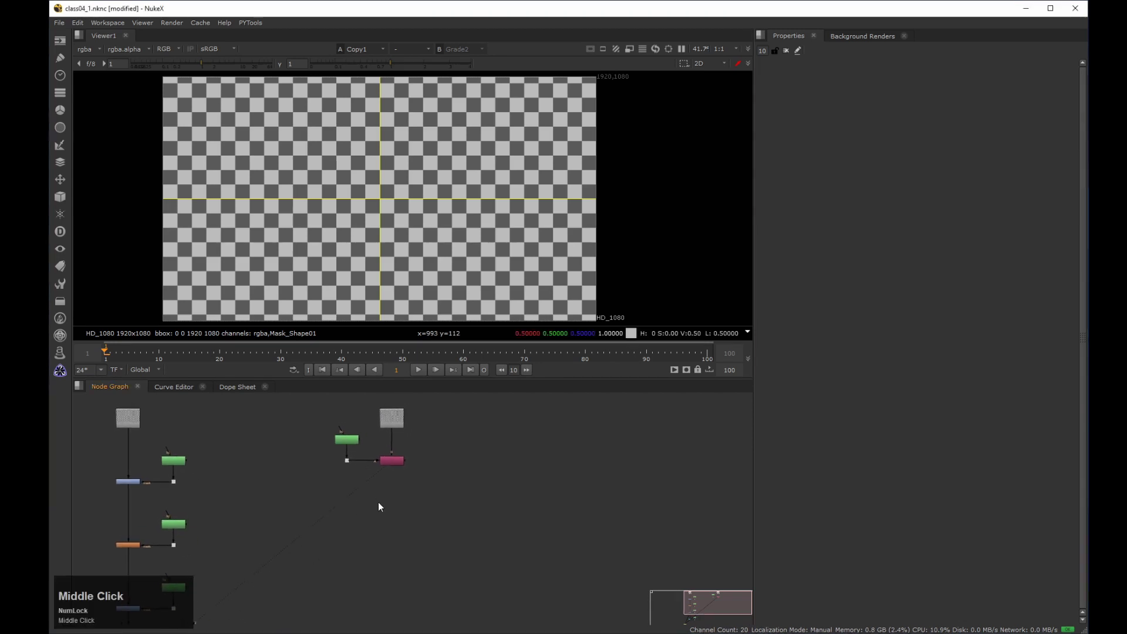
click(400, 533)
key(k)
drag(386, 506, 325, 519)
drag(393, 534, 409, 521)
Send Copy2's alpha to a new channel named Mask_Shape01_test01.a, creating its layer.
click(977, 98)
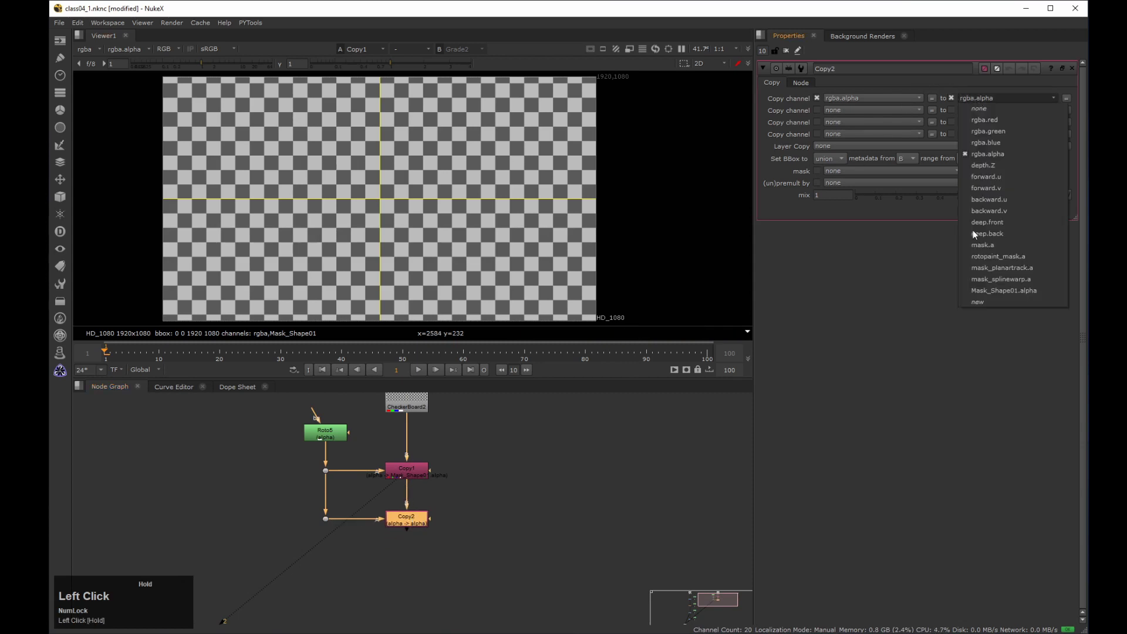
click(980, 301)
text(Ma)
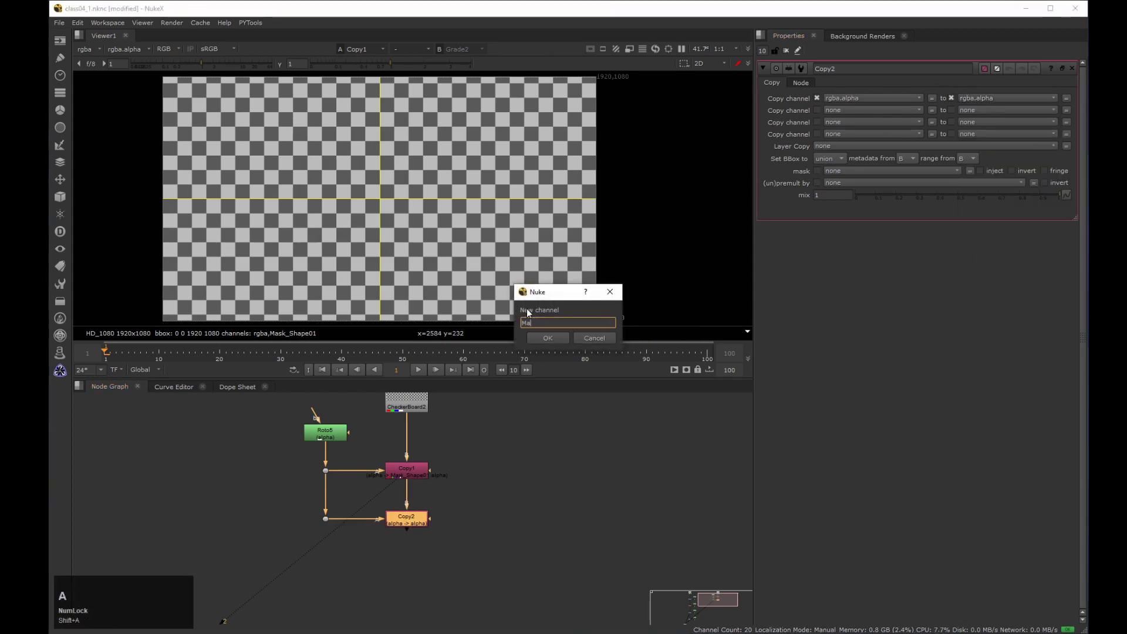
text(sk_Sha)
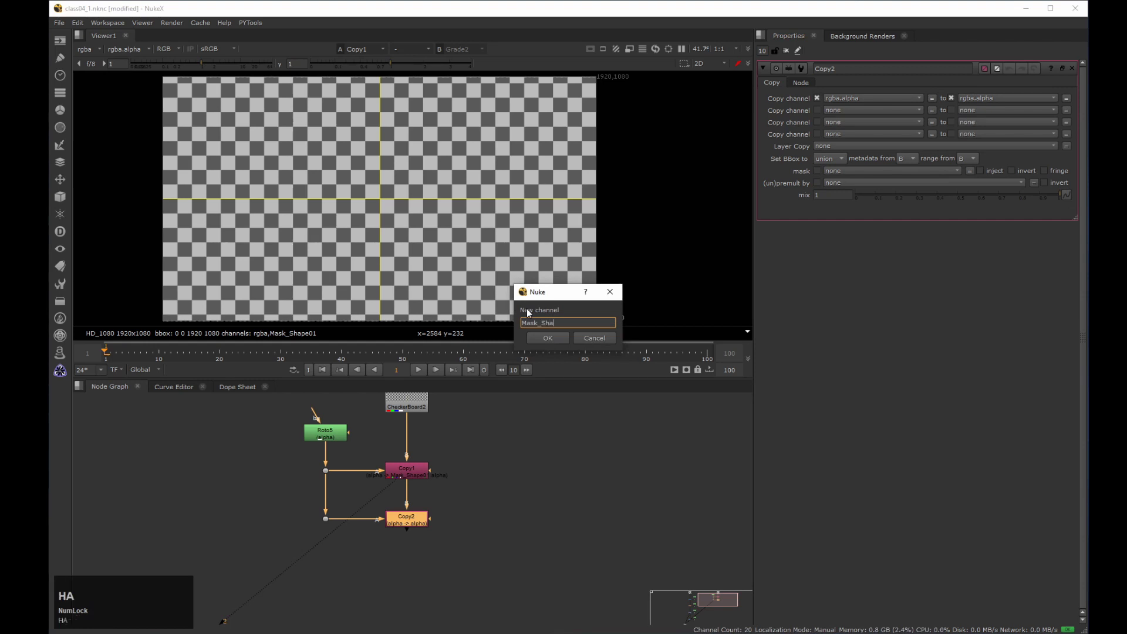
text(pe01)
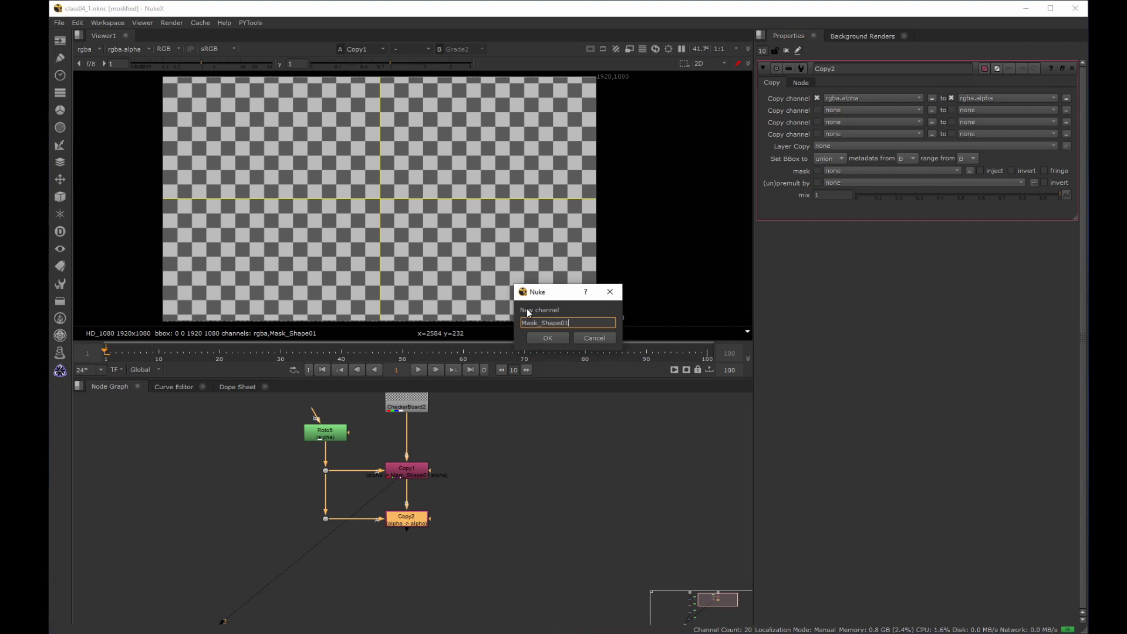
text(_test0)
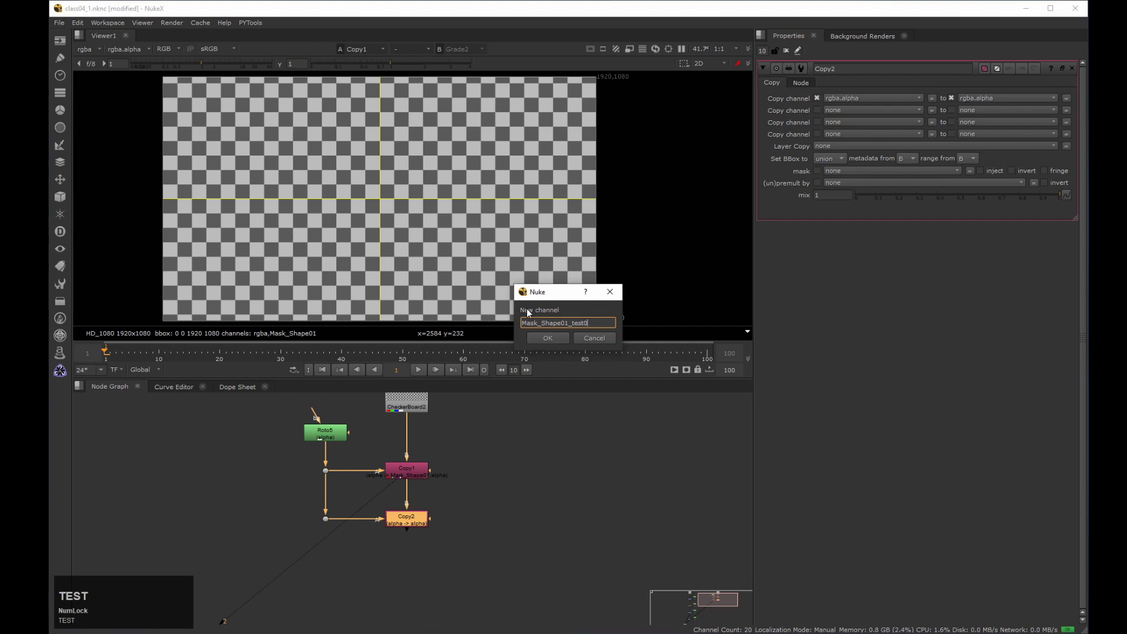
text(1.a)
key(Return)
click(587, 337)
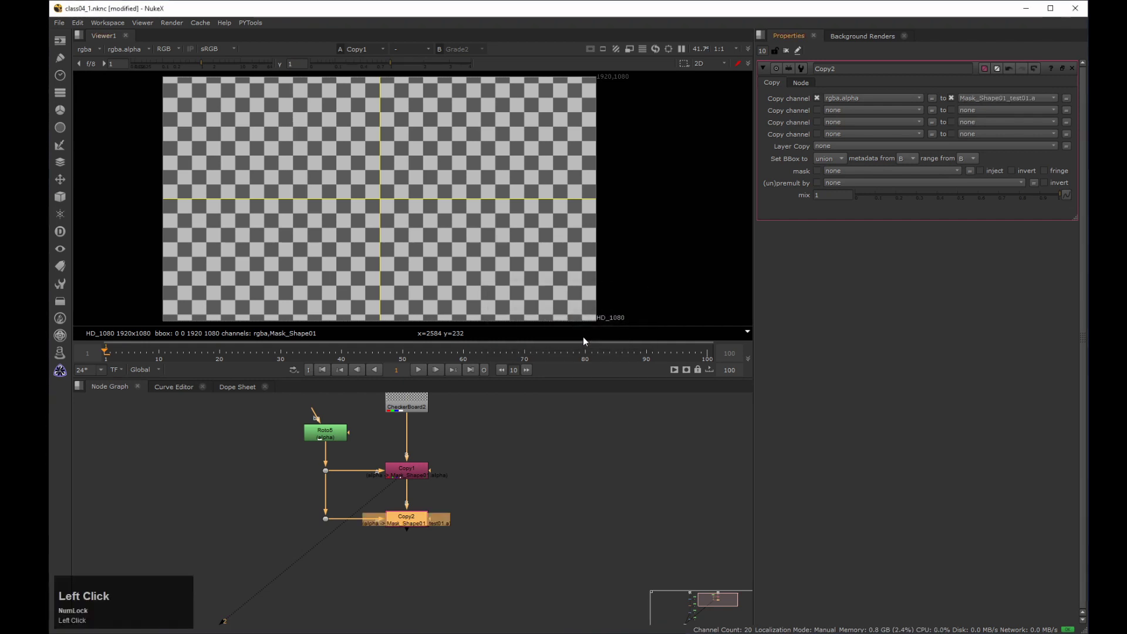
Add a third Copy node below Copy2, fed by the same Roto branch, and align it in the column.
click(378, 571)
key(k)
mouse_move(401, 554)
mouse_down()
mouse_move(404, 522)
mouse_move(326, 520)
mouse_move(325, 566)
mouse_move(413, 564)
mouse_up()
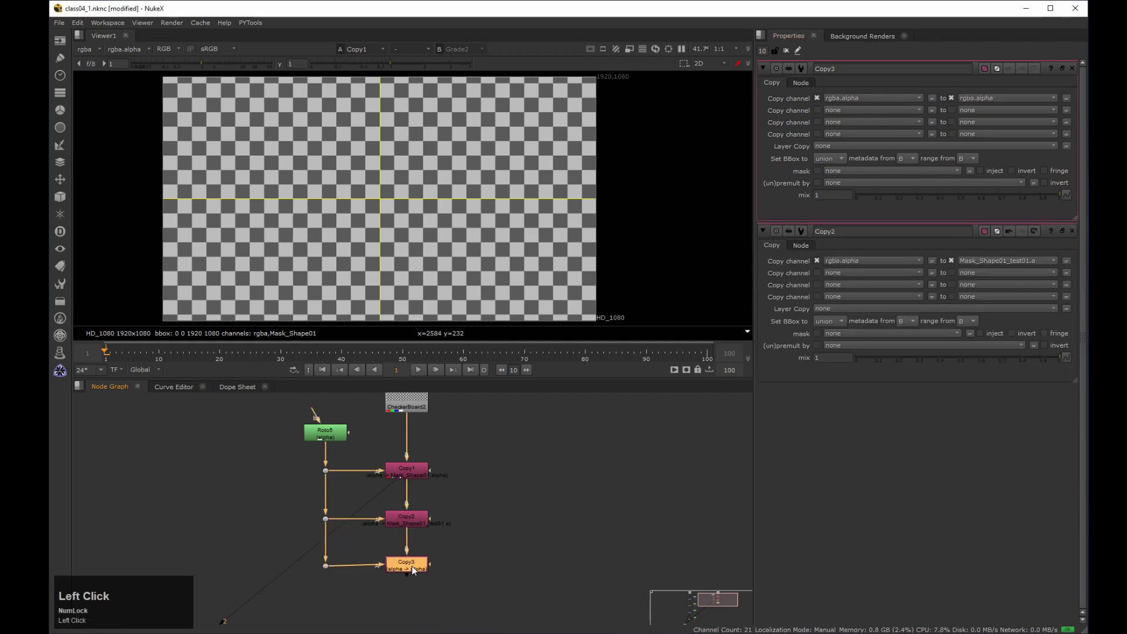
Send Copy3's alpha to a new channel named Mask_Shape01_test02.red, creating its layer.
drag(1009, 98, 997, 312)
text(Mask)
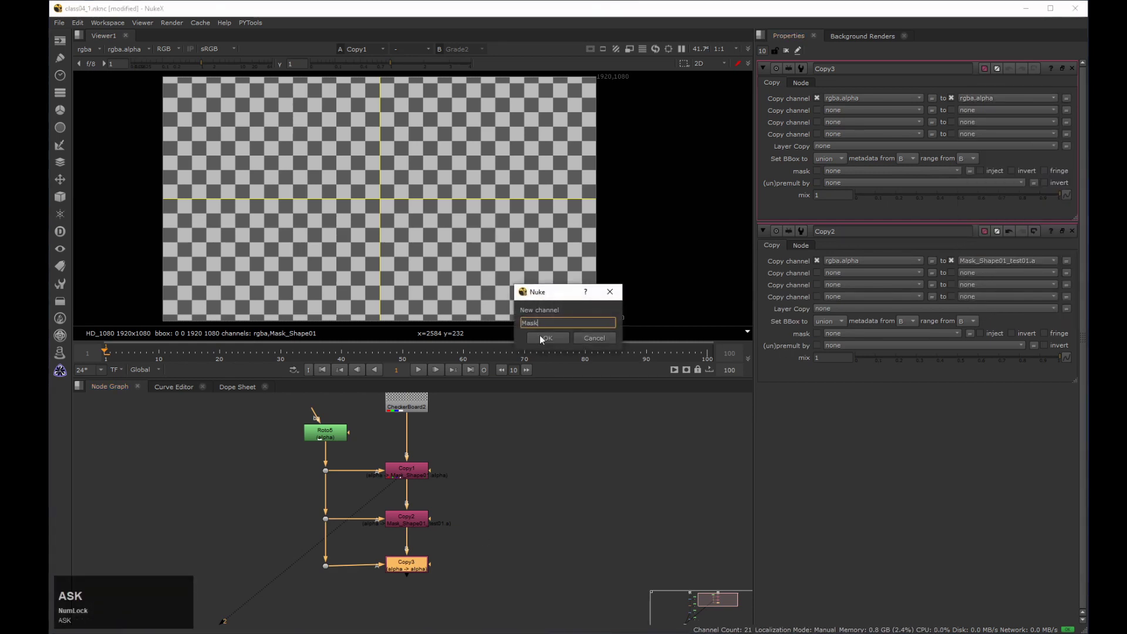
text(_Shape01_test02)
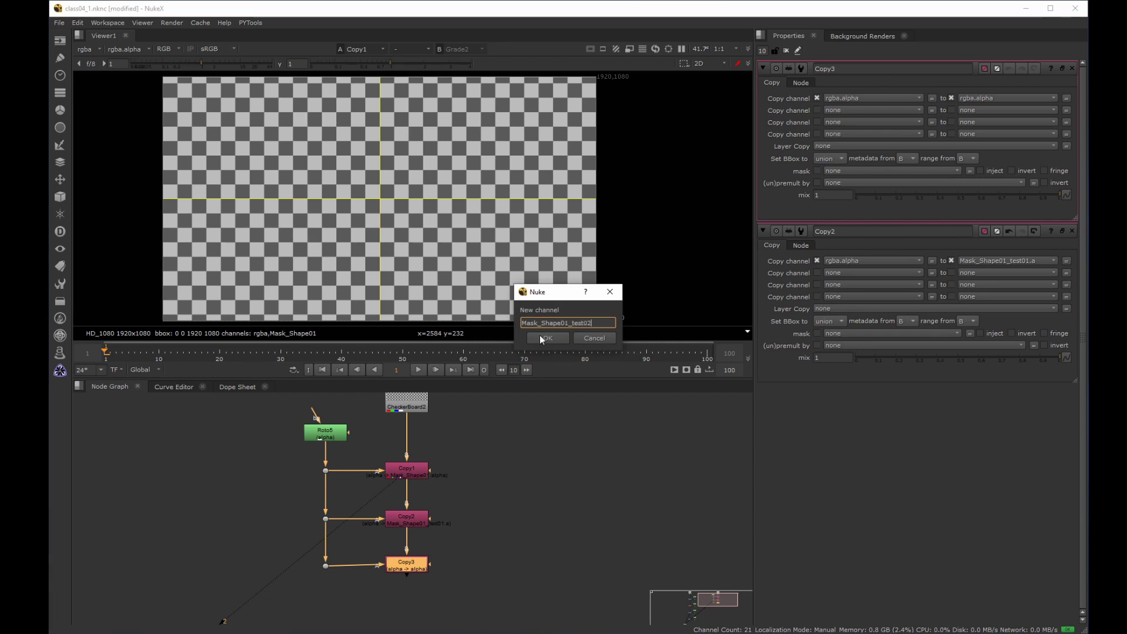
text(.red)
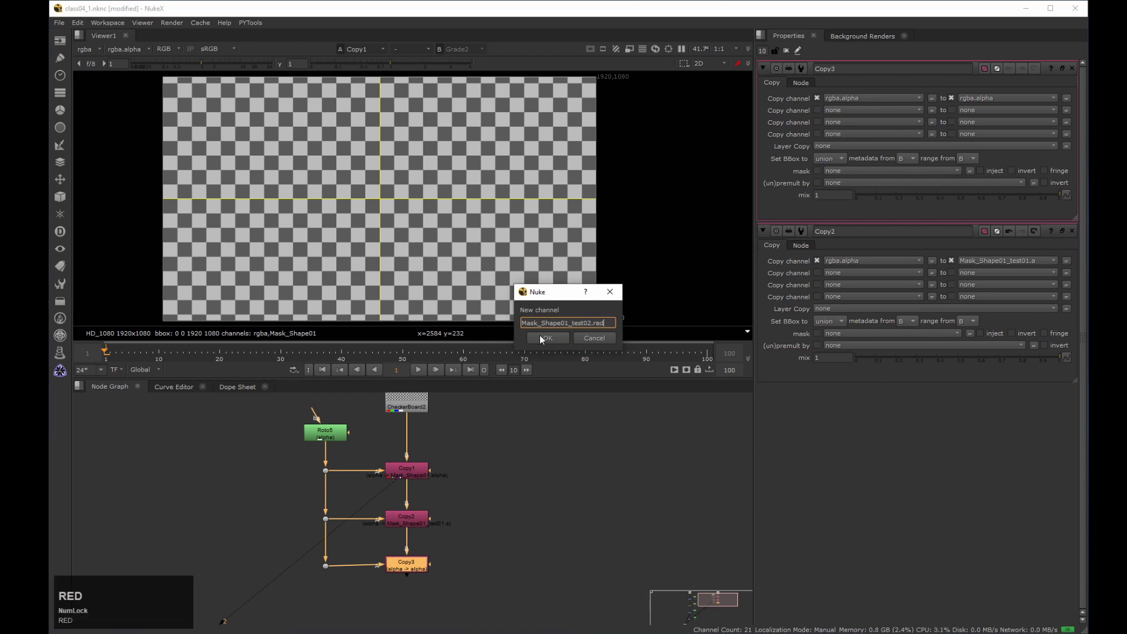
key(Return)
key(Return)
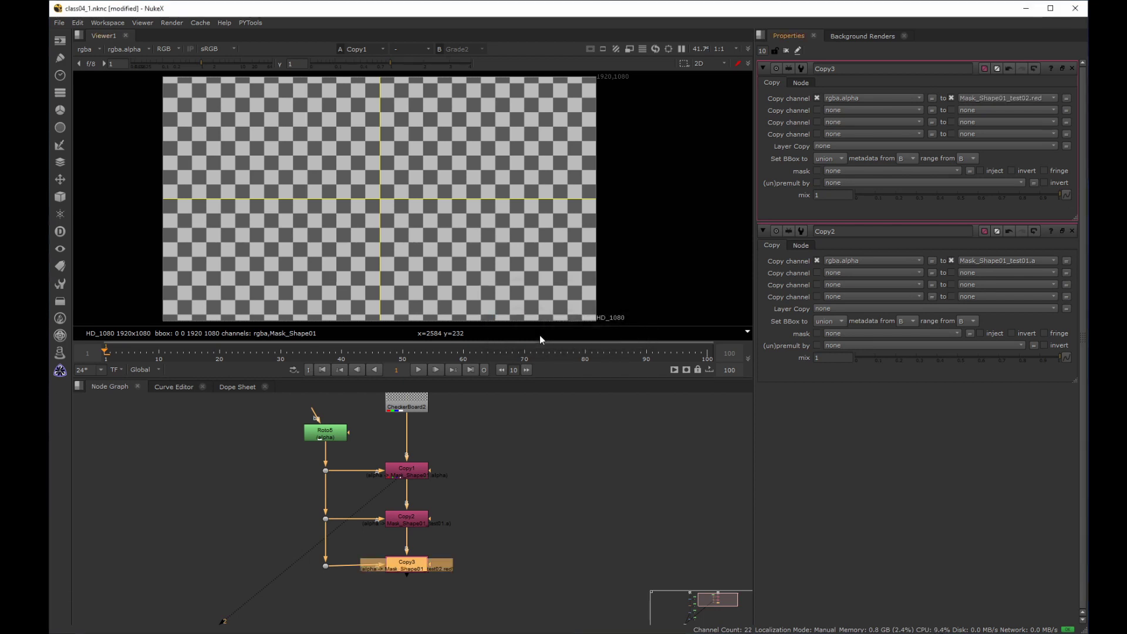
Add a fourth Copy node below Copy3 and route the Roto mask into it through an aligned dot.
click(445, 564)
middle_drag(410, 561, 404, 512)
click(406, 565)
key(k)
drag(388, 553, 392, 522)
drag(404, 574, 395, 562)
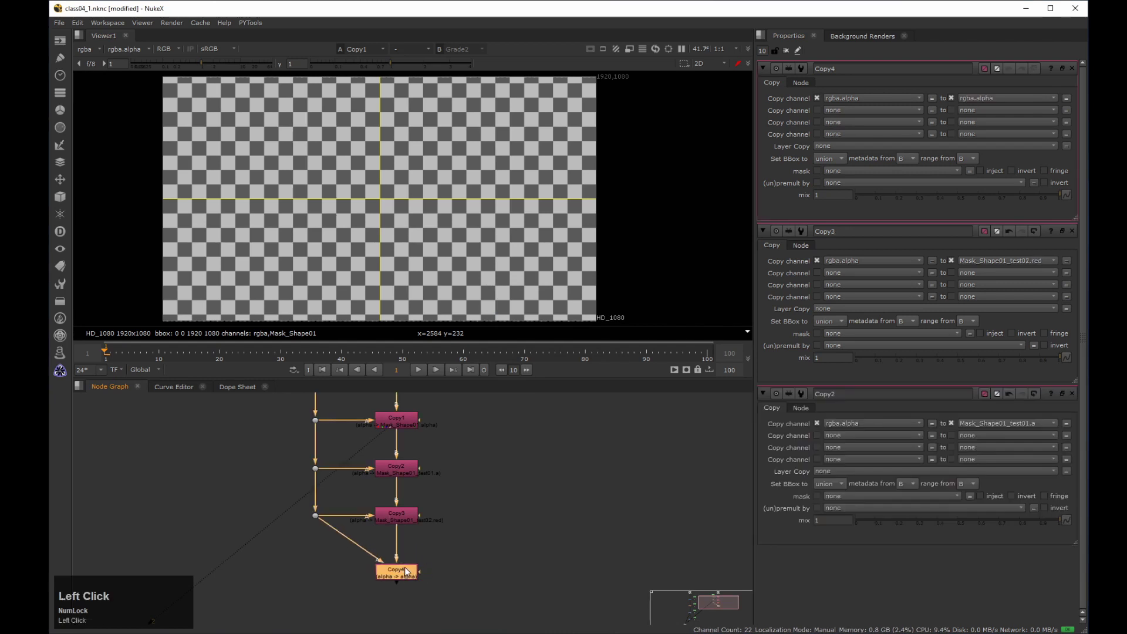
click(315, 552)
ctrl+drag(314, 556, 316, 562)
click(402, 563)
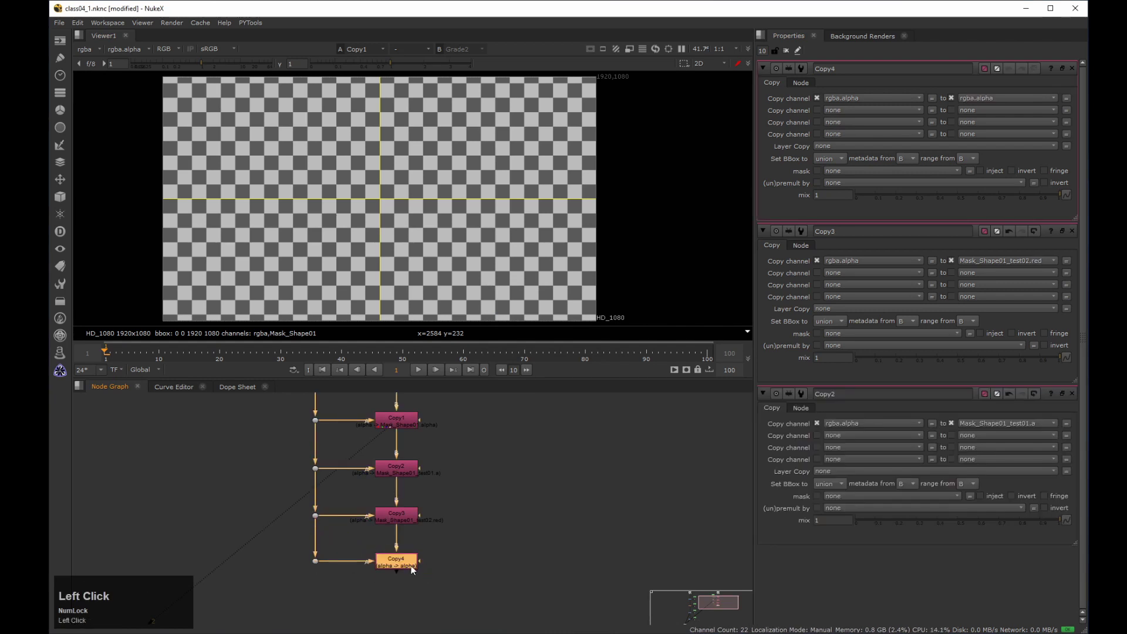
Send Copy4's alpha to a new channel named Mask_Shape01_test03.test, creating its layer.
click(973, 102)
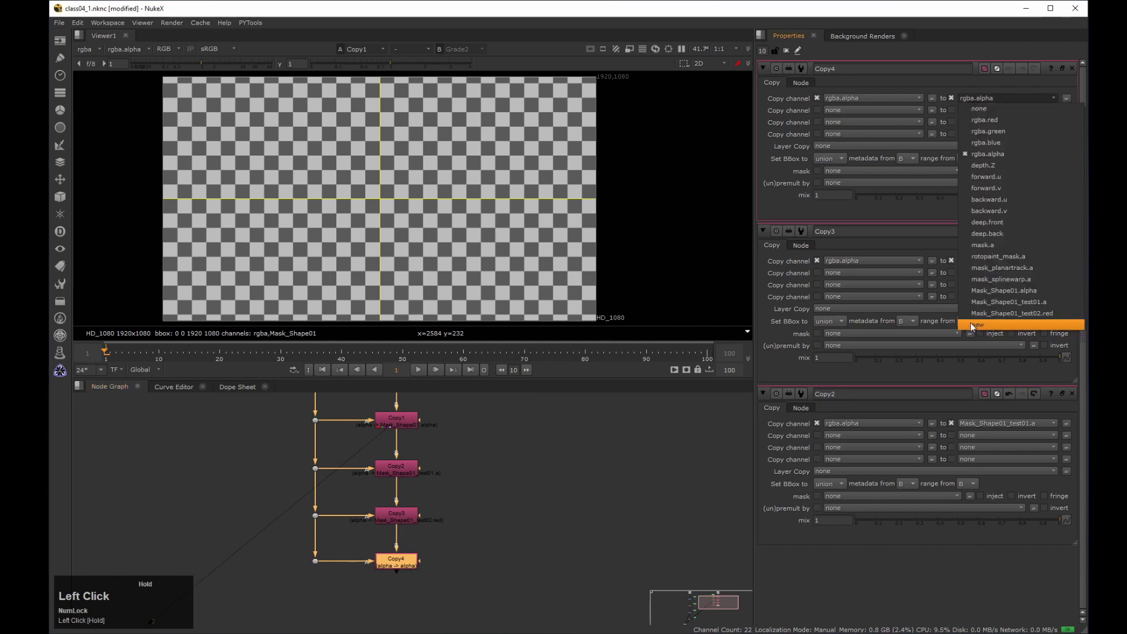
click(971, 326)
text(Mask)
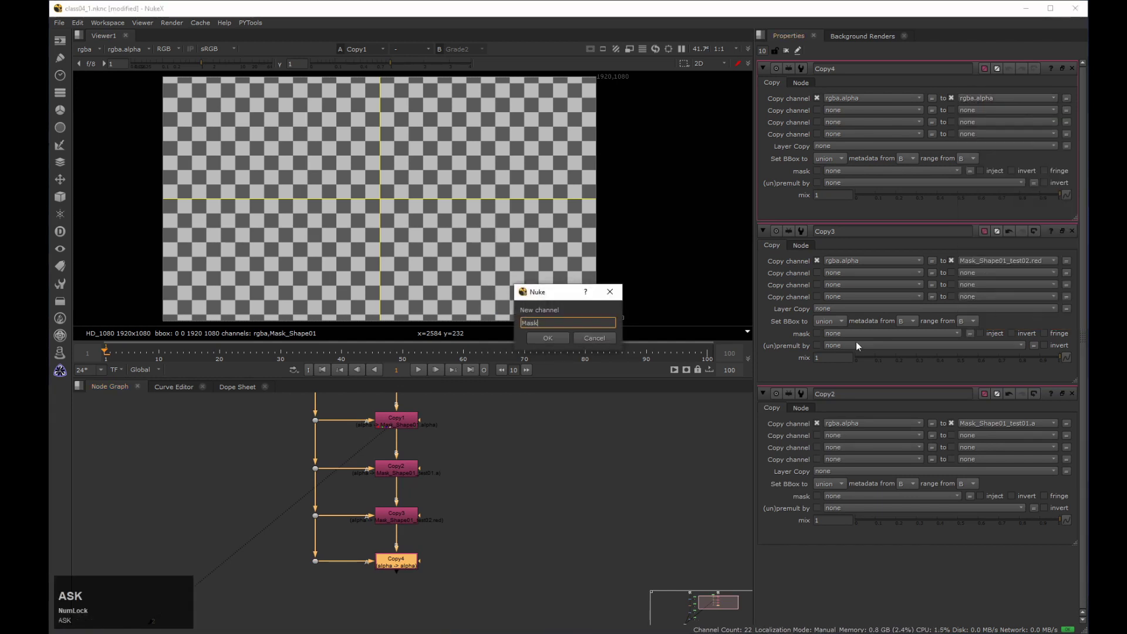
text(_Shape01)
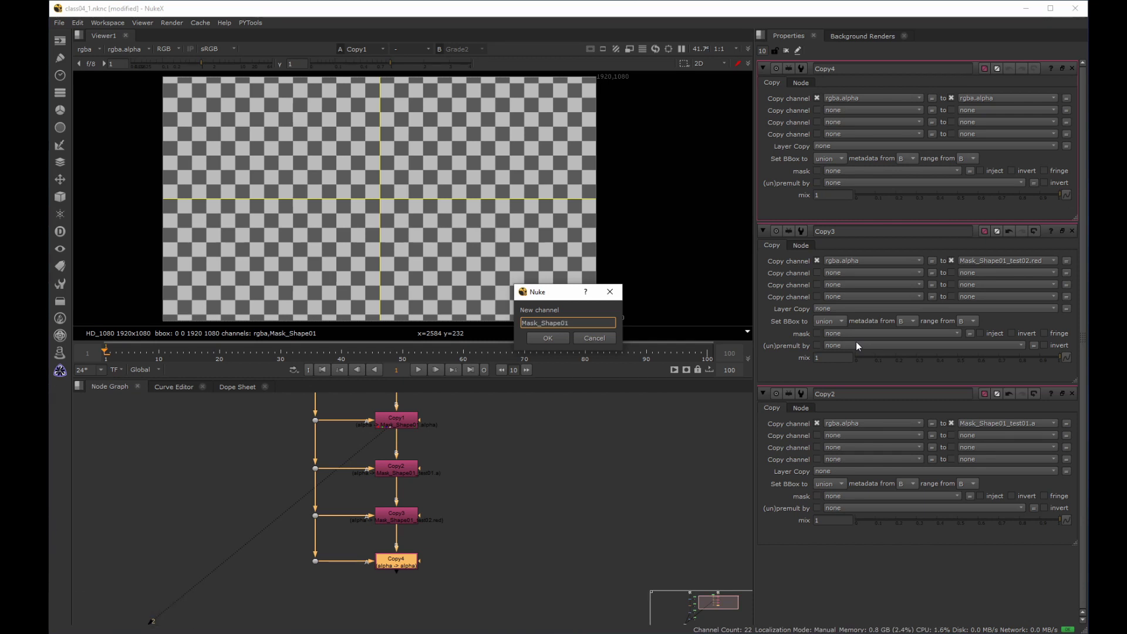
text(_test03.test)
key(Return)
key(Return)
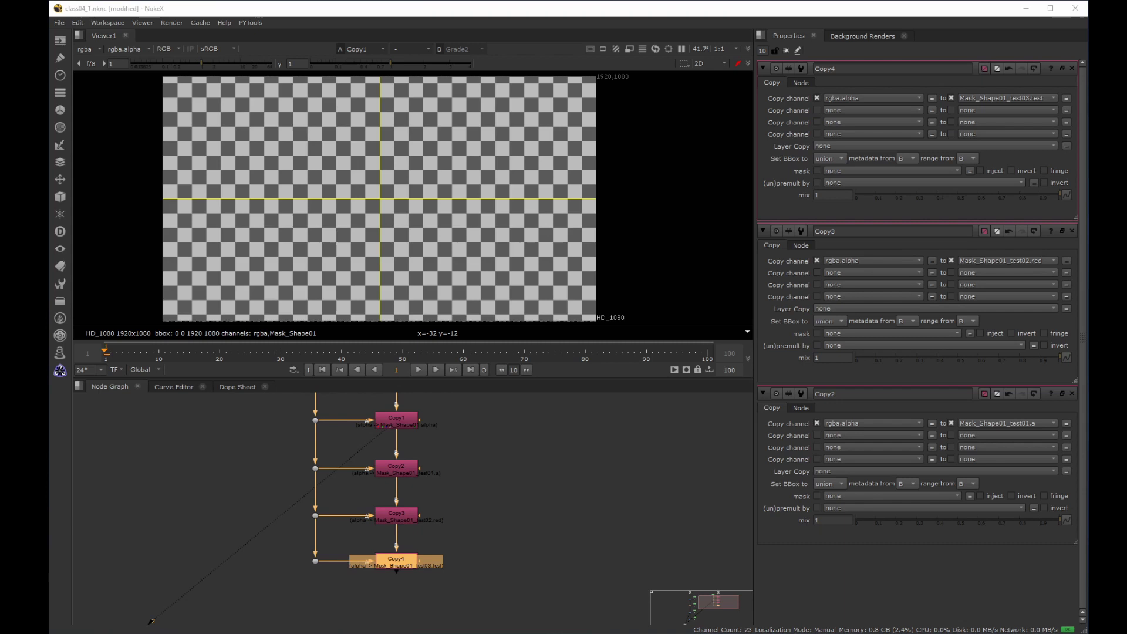
Add a LayerContactSheet node beside Copy4, connect it to Copy4's output and view it.
middle_click(386, 214)
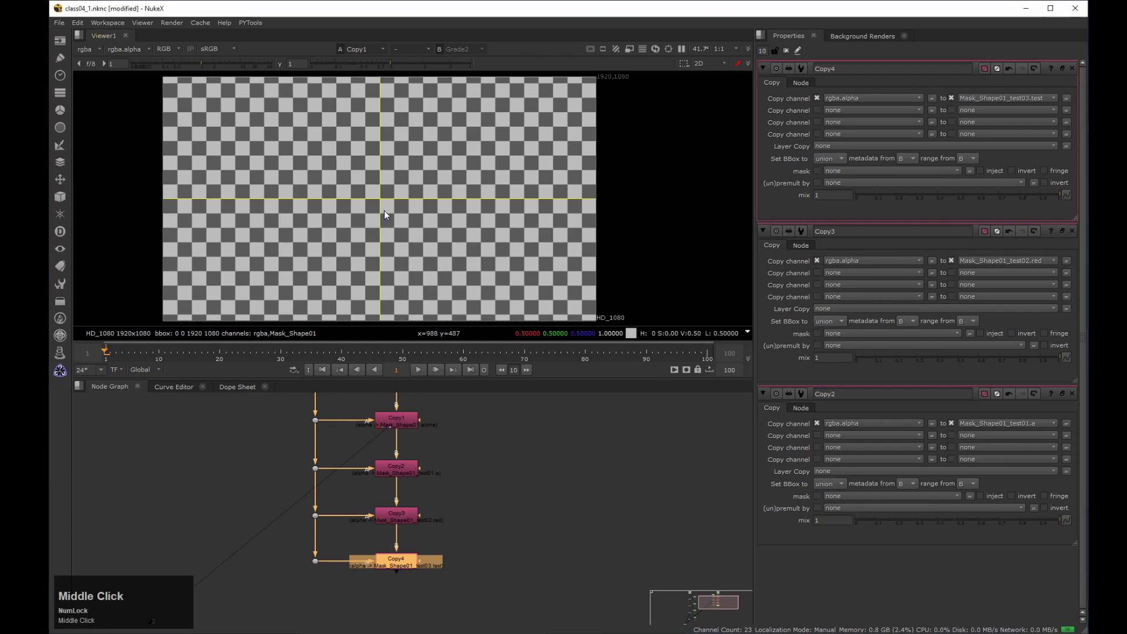
middle_drag(386, 215, 380, 219)
scroll(464, 505, down, 2)
click(532, 551)
key(Tab)
text(lay)
key(Down)
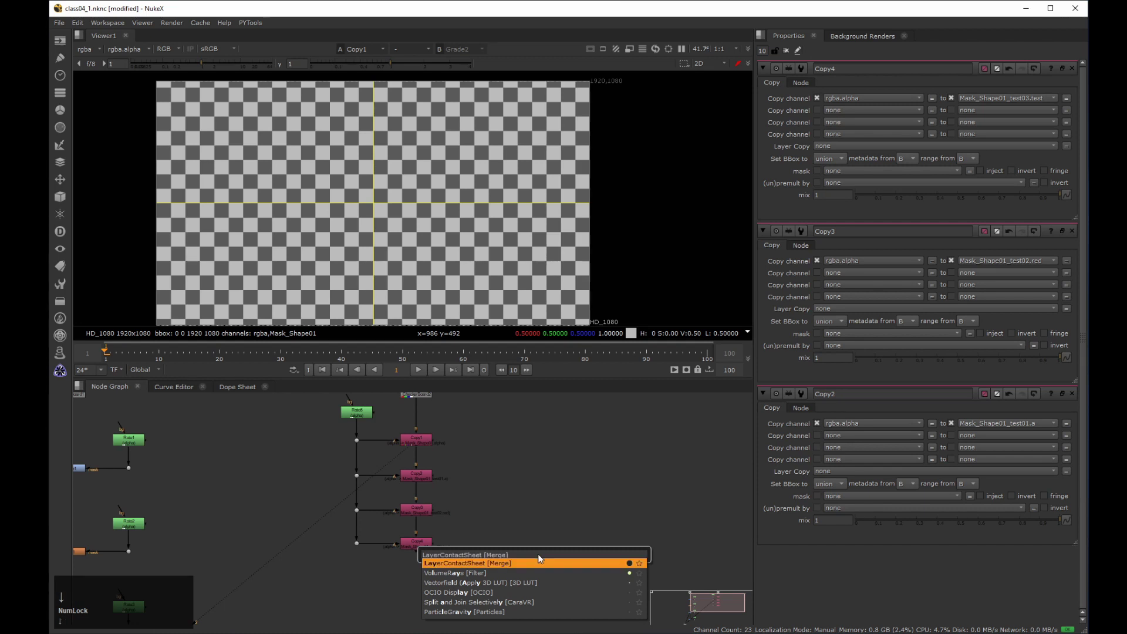
key(Return)
drag(509, 538, 418, 544)
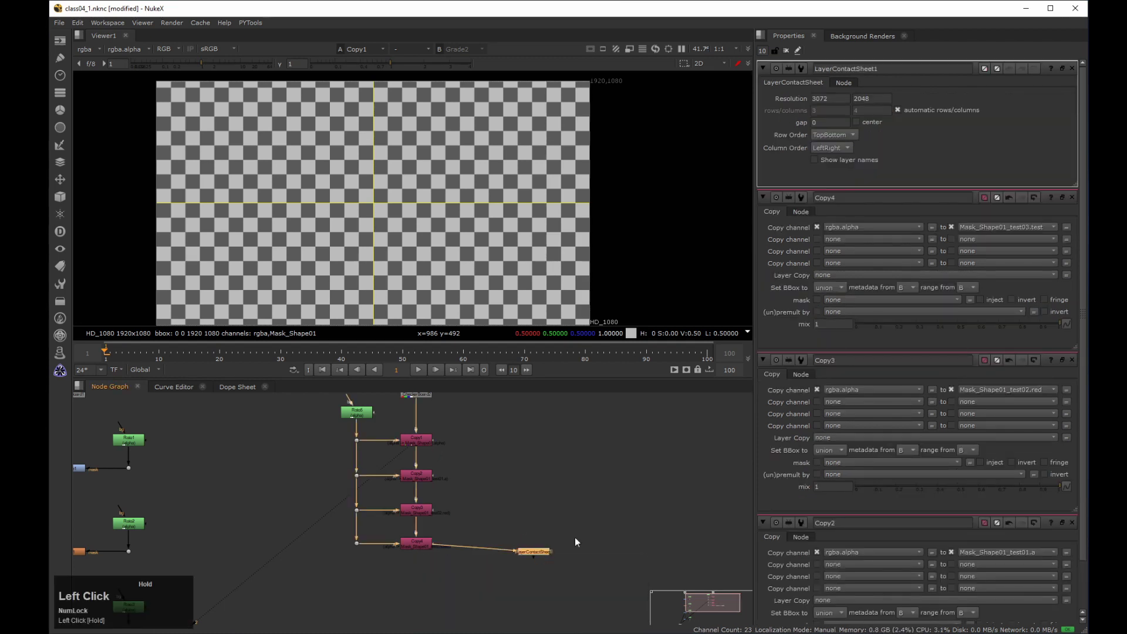
key(1)
Turn on the layer names in the LayerContactSheet and inspect the mask layers in the viewer.
click(814, 160)
middle_drag(403, 187, 464, 170)
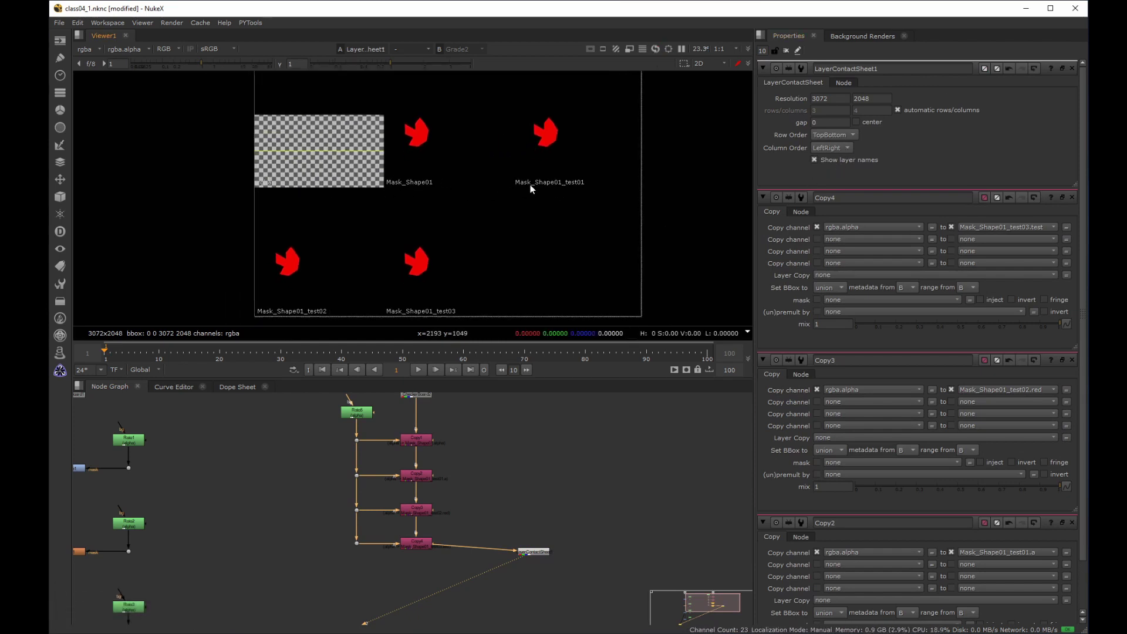
middle_drag(324, 307, 342, 290)
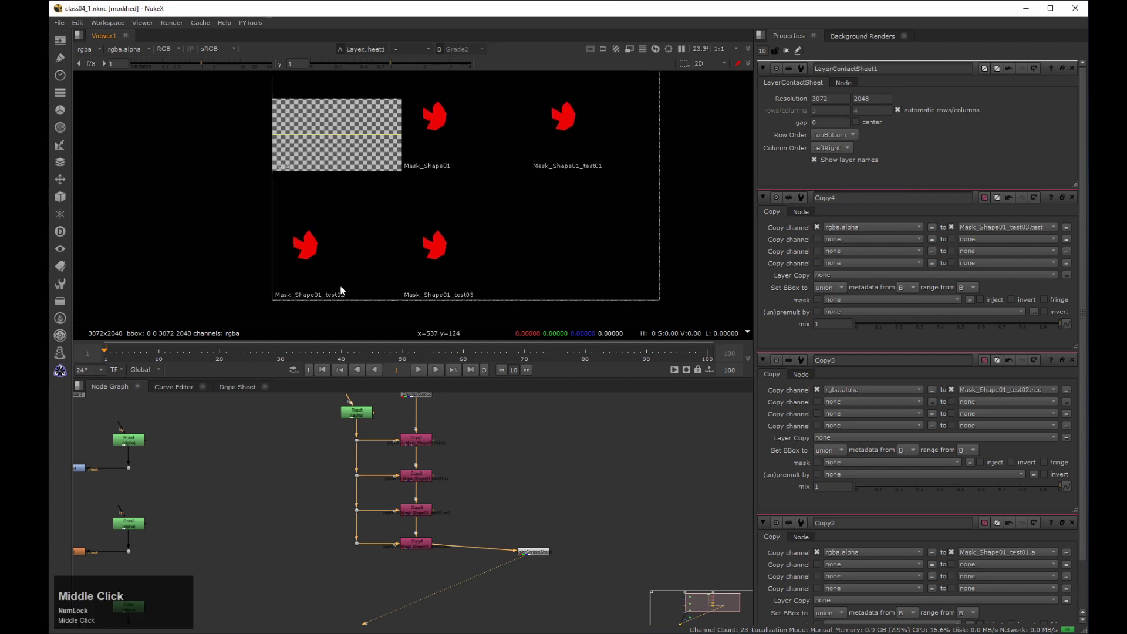
middle_drag(488, 261, 464, 272)
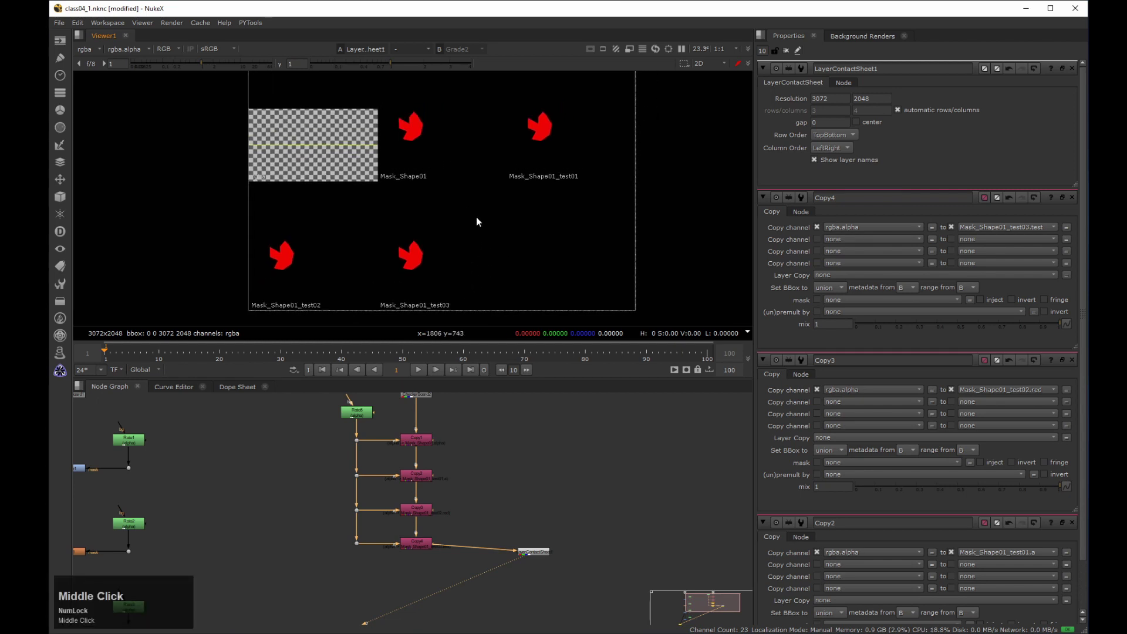
middle_drag(442, 188, 438, 182)
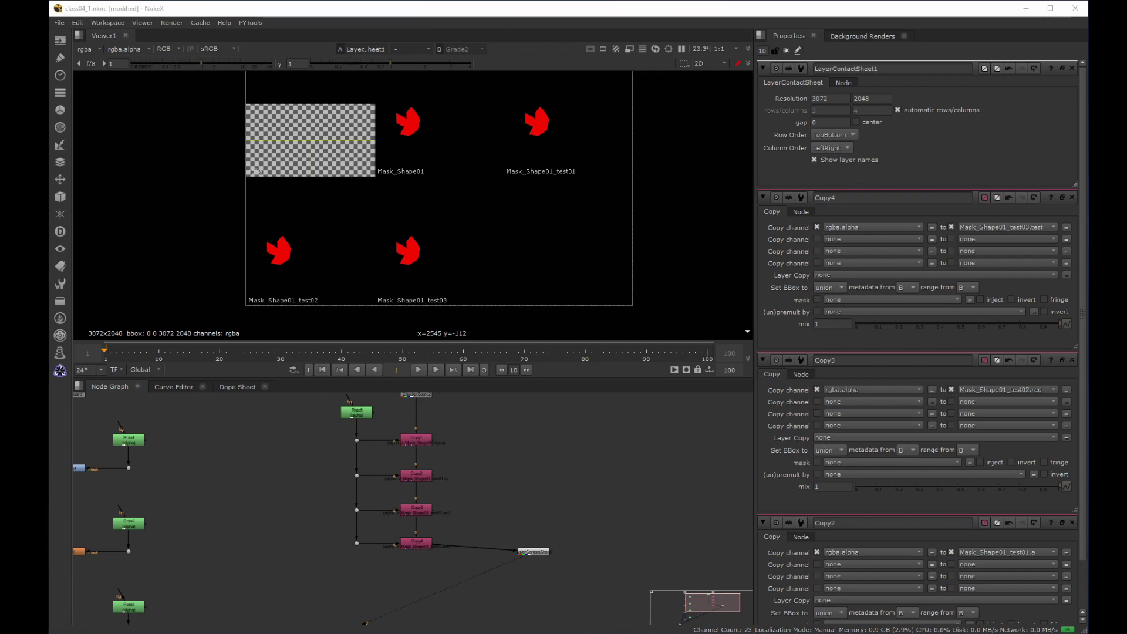
Add a Shuffle node in the empty area below Copy4.
middle_drag(333, 535, 309, 498)
click(375, 544)
key(Tab)
text(shuffle)
key(Return)
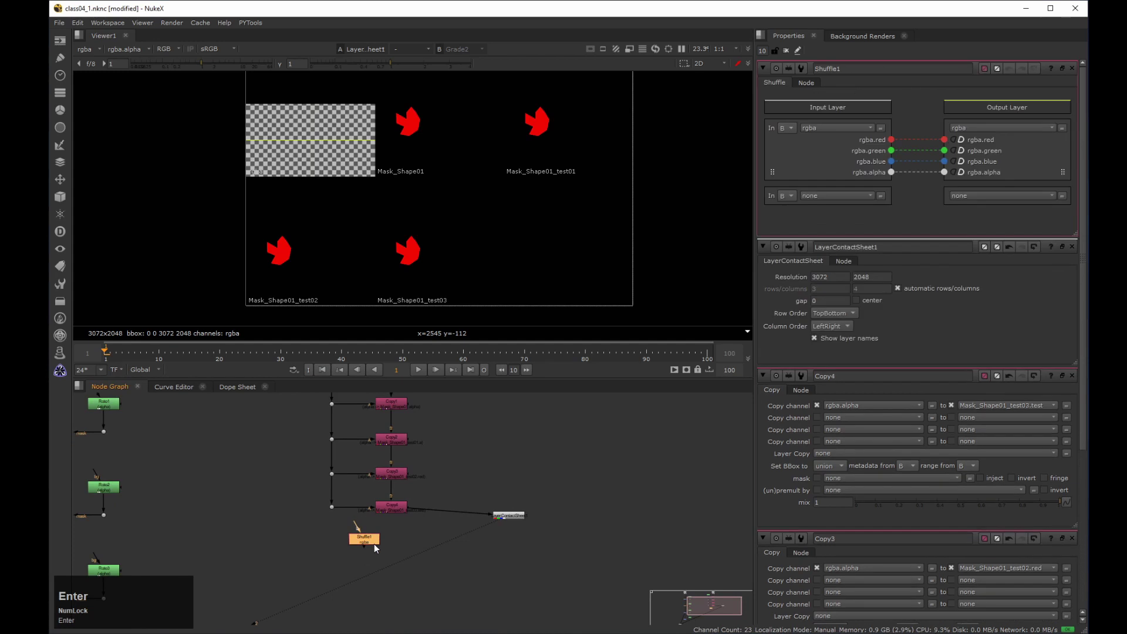
Connect the Shuffle node's input to Copy4's output and route the connection at right angles with dots.
middle_drag(374, 543, 305, 438)
scroll(352, 470, up, 2)
drag(326, 479, 300, 498)
click(332, 459)
ctrl+drag(325, 457, 306, 521)
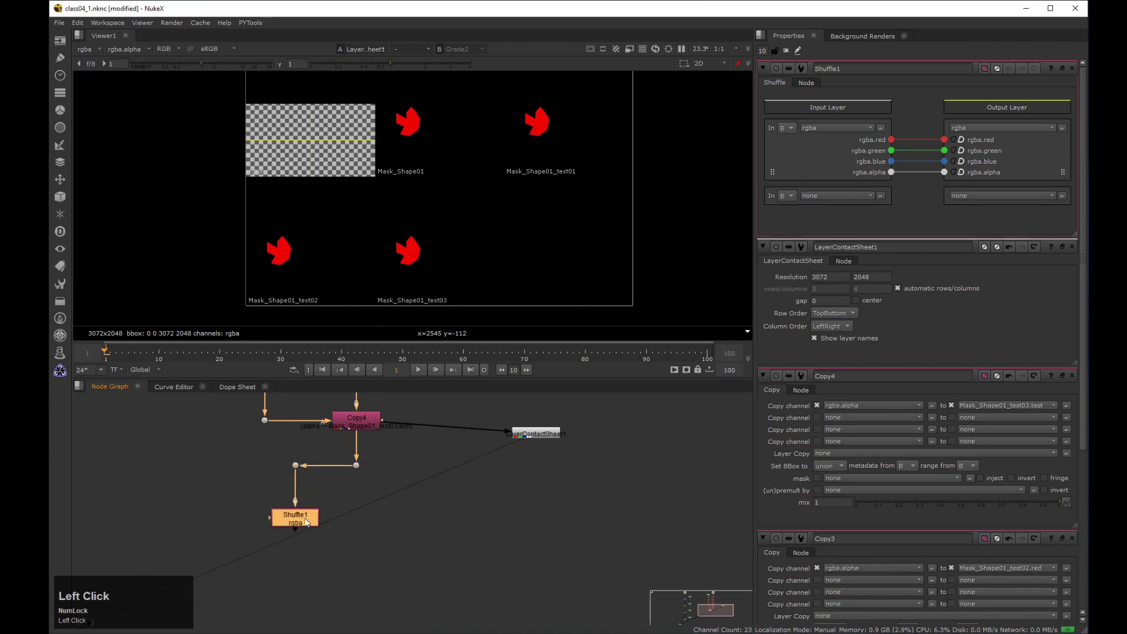
Set the first Shuffle's input layer to Mask_Shape01, feeding its alpha to rgba.alpha.
drag(366, 468, 199, 551)
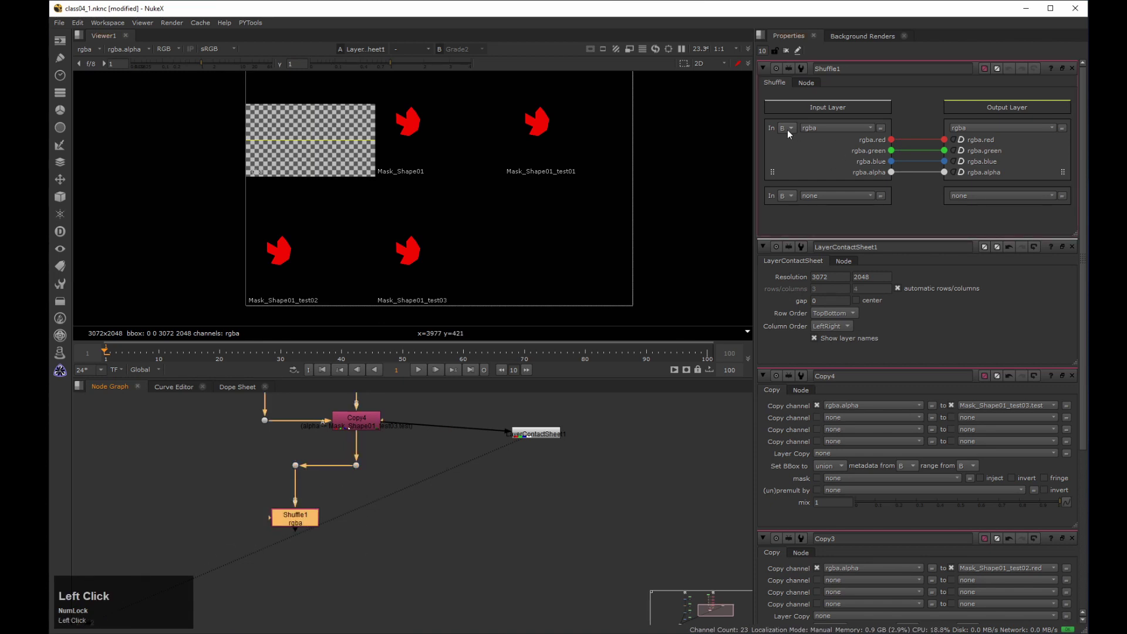
drag(825, 128, 833, 318)
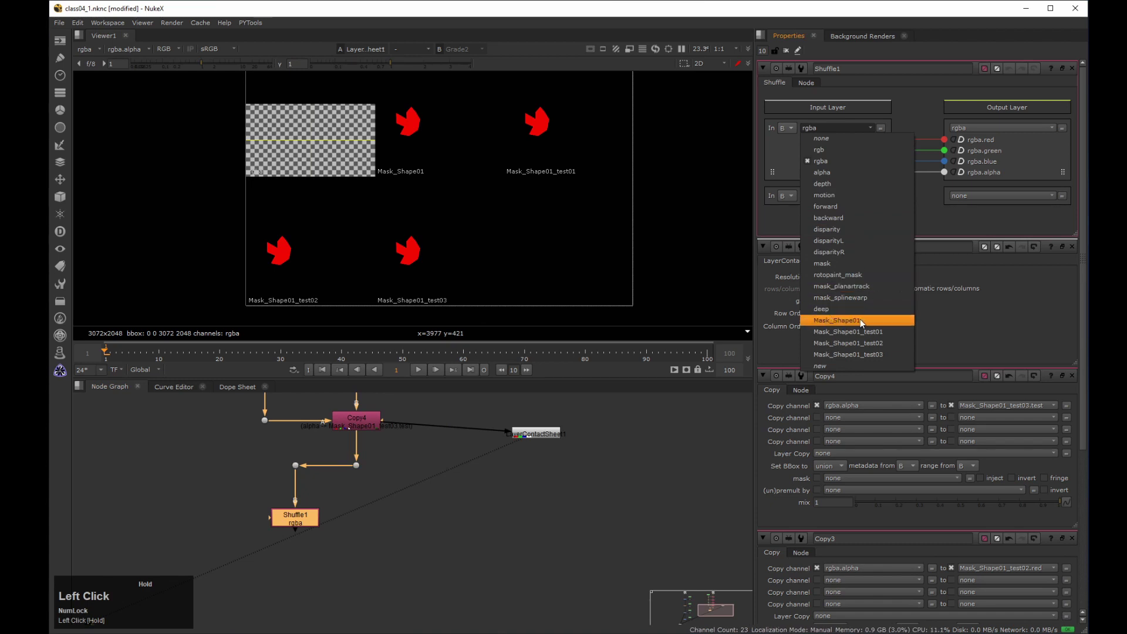
drag(860, 318, 861, 318)
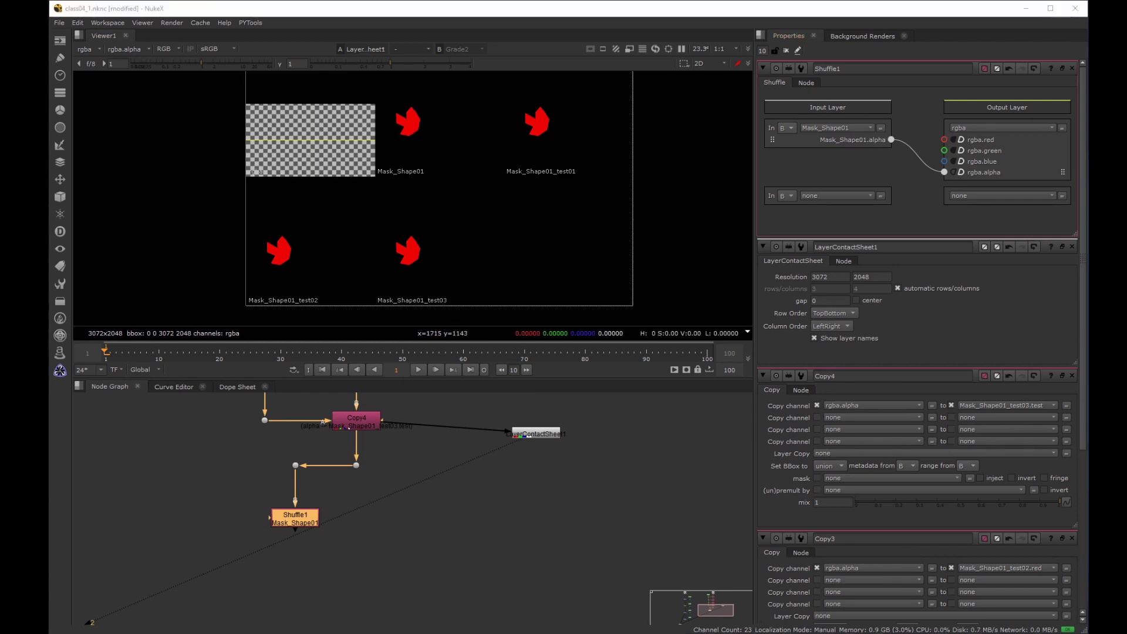
Add a second Shuffle beside the first, fed from Copy4, and route the Mask_Shape01_test01 channel to rgba.alpha.
click(385, 544)
key(Tab)
text(shuffl)
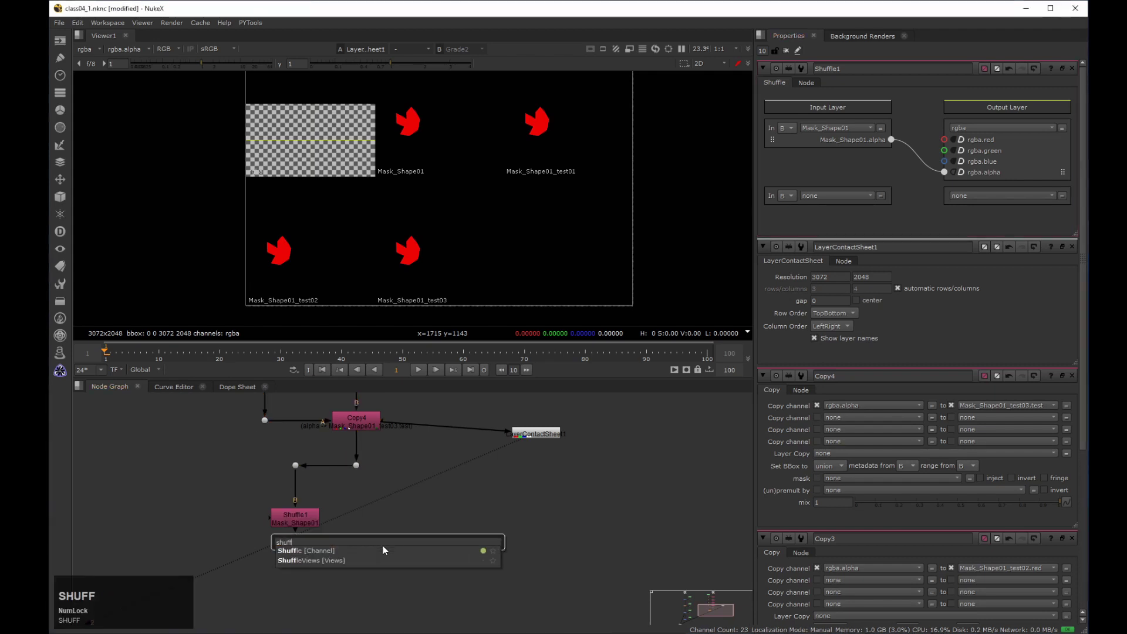
key(Return)
drag(378, 531, 366, 504)
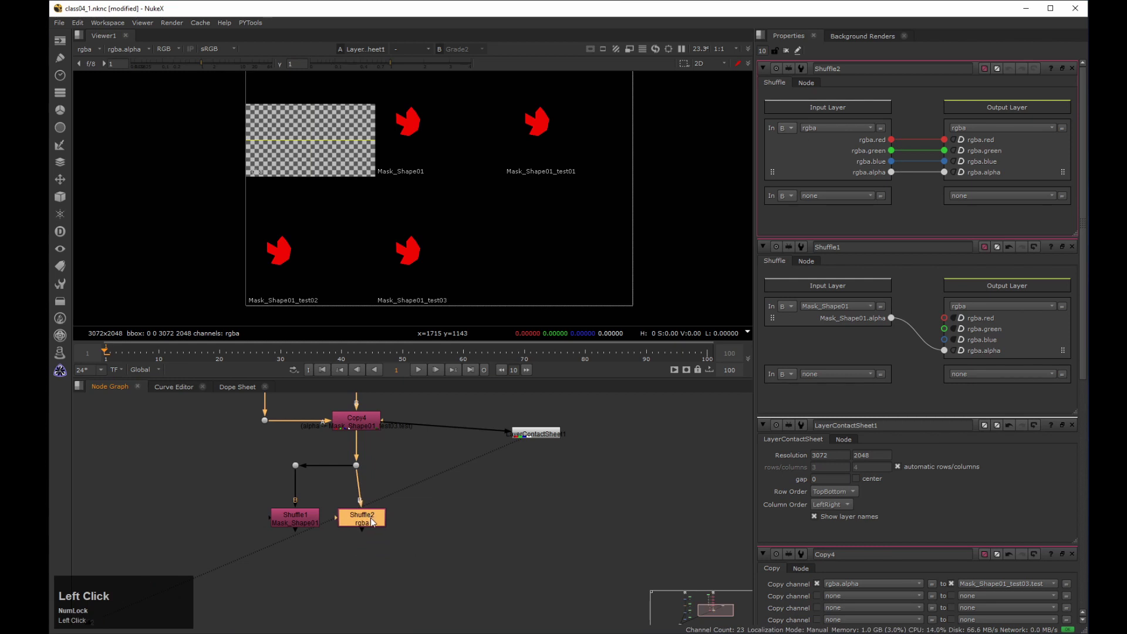
drag(833, 128, 864, 335)
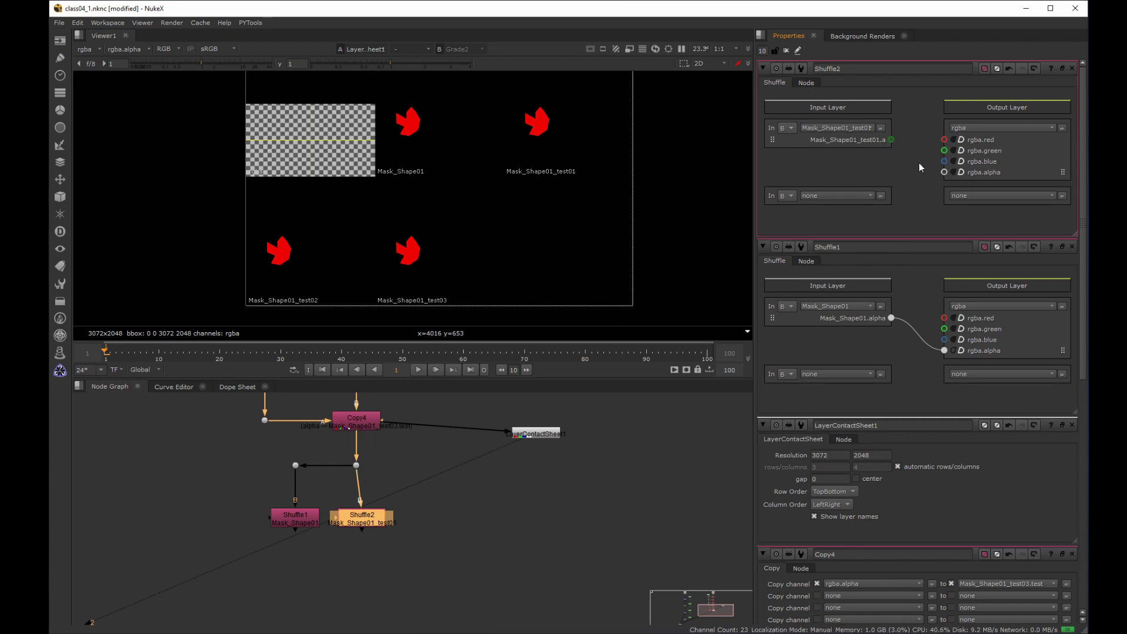
drag(898, 139, 943, 173)
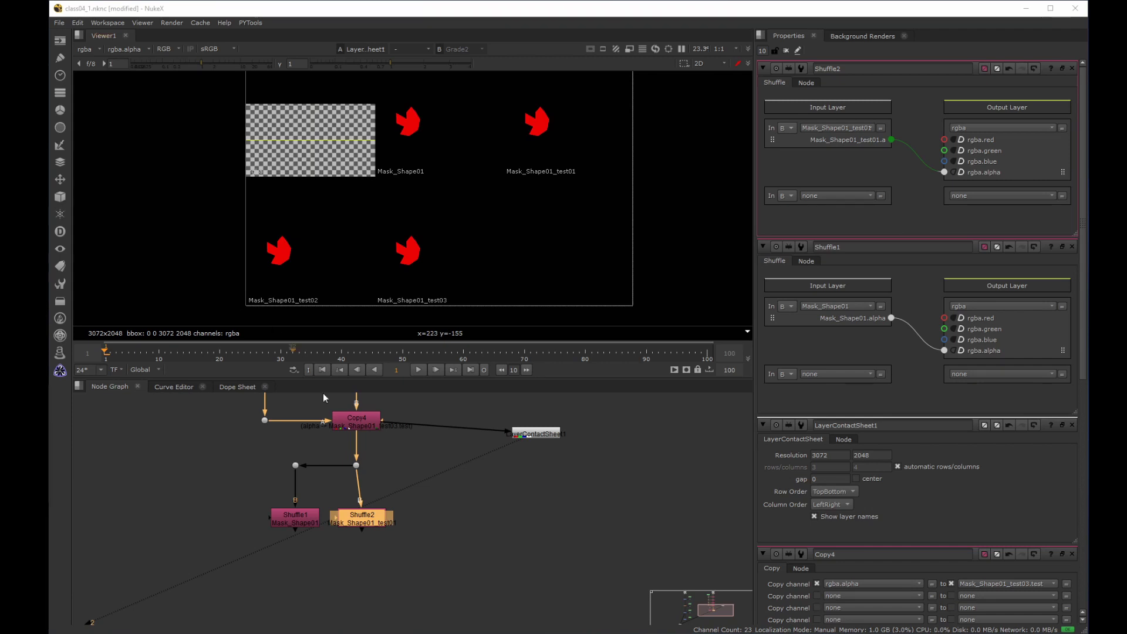
Add a third Shuffle below Copy4, aligning the branches with dots, and set its input layer to Mask_Shape01_test02.
drag(237, 437, 254, 527)
click(371, 545)
key(Tab)
text(shuff)
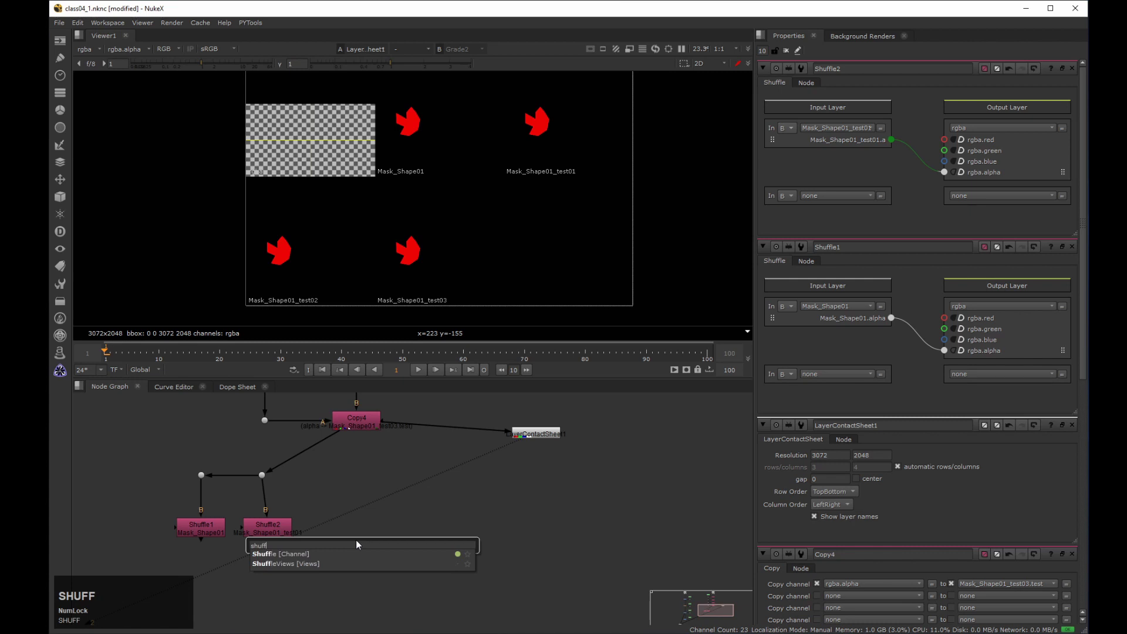
key(Return)
click(300, 464)
ctrl+drag(302, 452, 361, 467)
key(backslash)
ctrl+drag(370, 545, 375, 484)
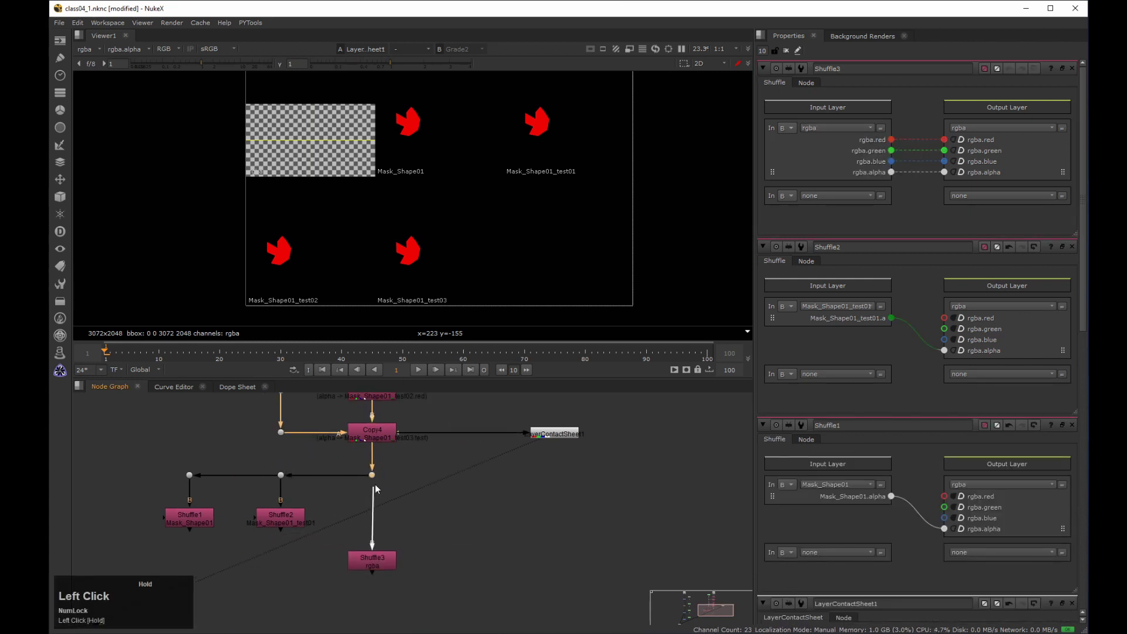
drag(376, 557, 374, 520)
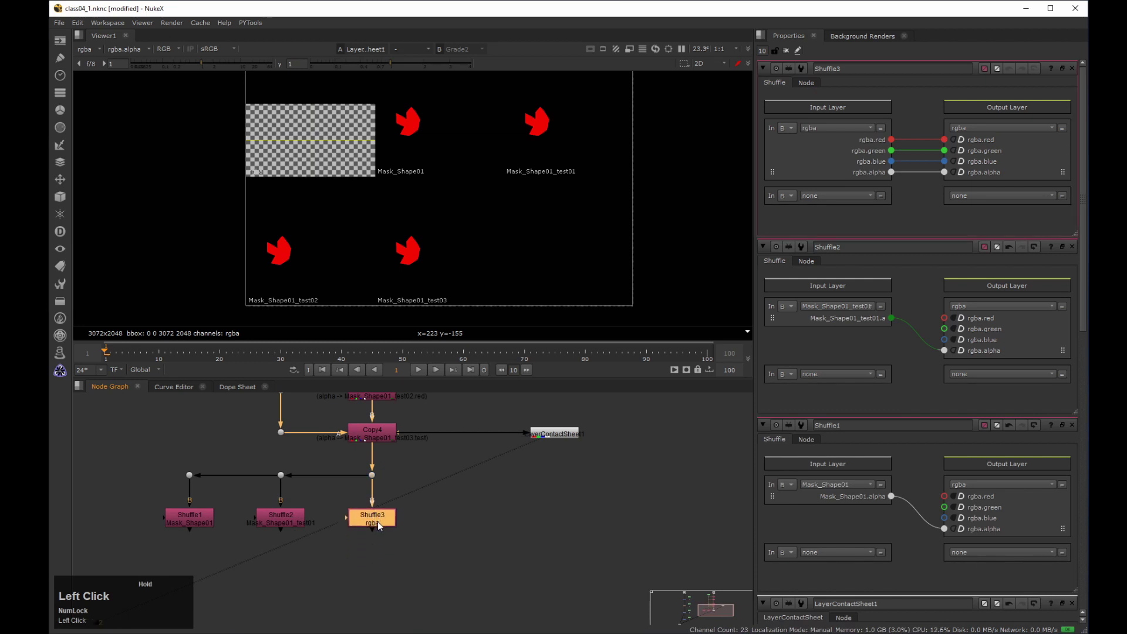
drag(817, 130, 865, 343)
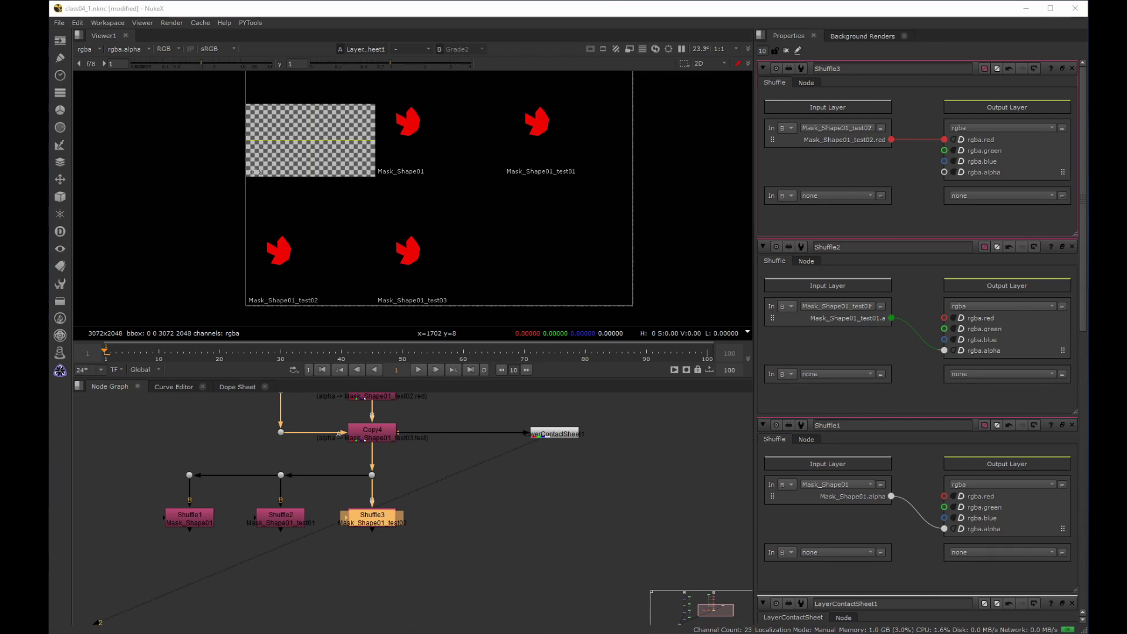
Add a fourth Shuffle beside Shuffle3 and connect it to Copy4's output through a right-angled dot.
click(488, 521)
key(Tab)
text(shuff)
key(Return)
click(468, 501)
mouse_move(467, 502)
mouse_down()
mouse_move(373, 474)
mouse_move(420, 493)
mouse_move(470, 476)
mouse_move(484, 489)
mouse_up()
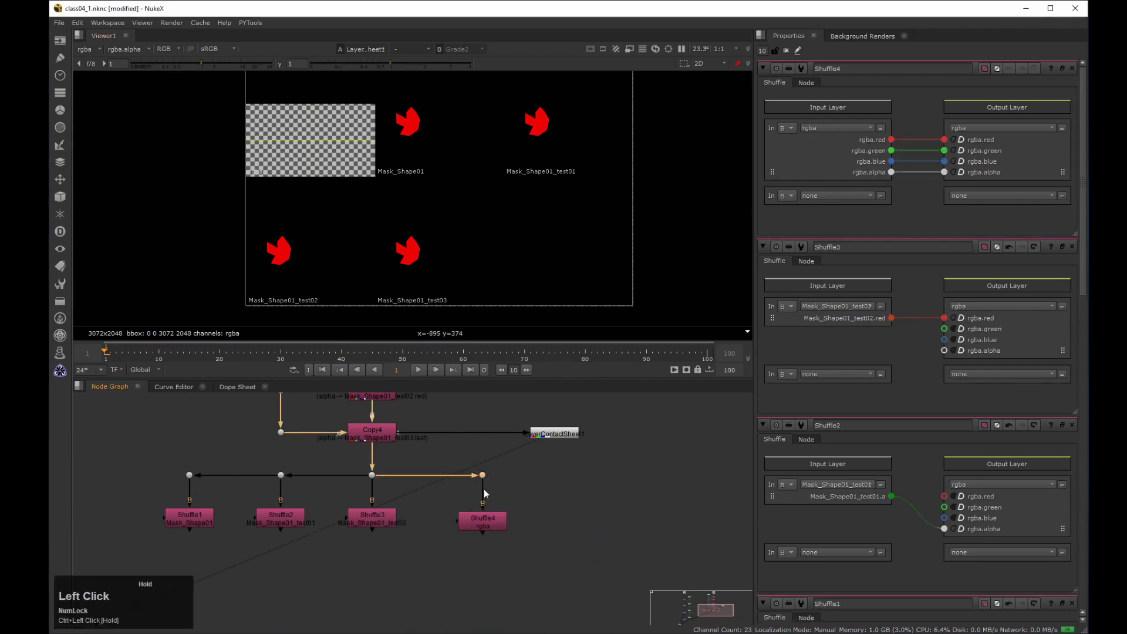
click(493, 520)
Set the fourth Shuffle's input layer to Mask_Shape01_test03 and route its test channel to rgba.alpha.
click(812, 129)
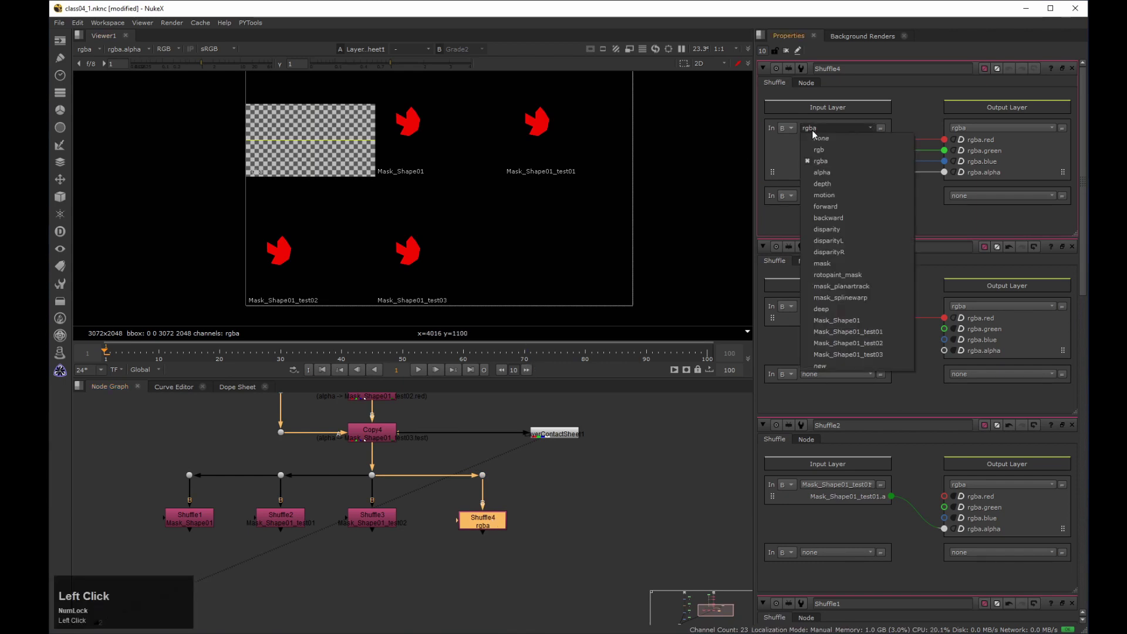
click(850, 353)
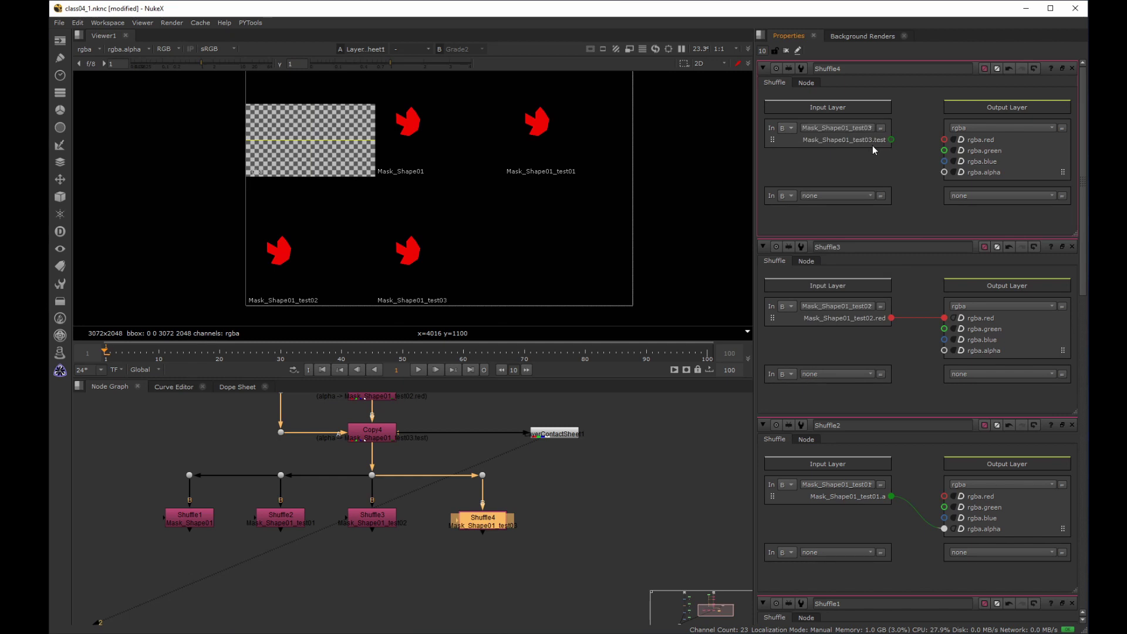
drag(891, 139, 944, 172)
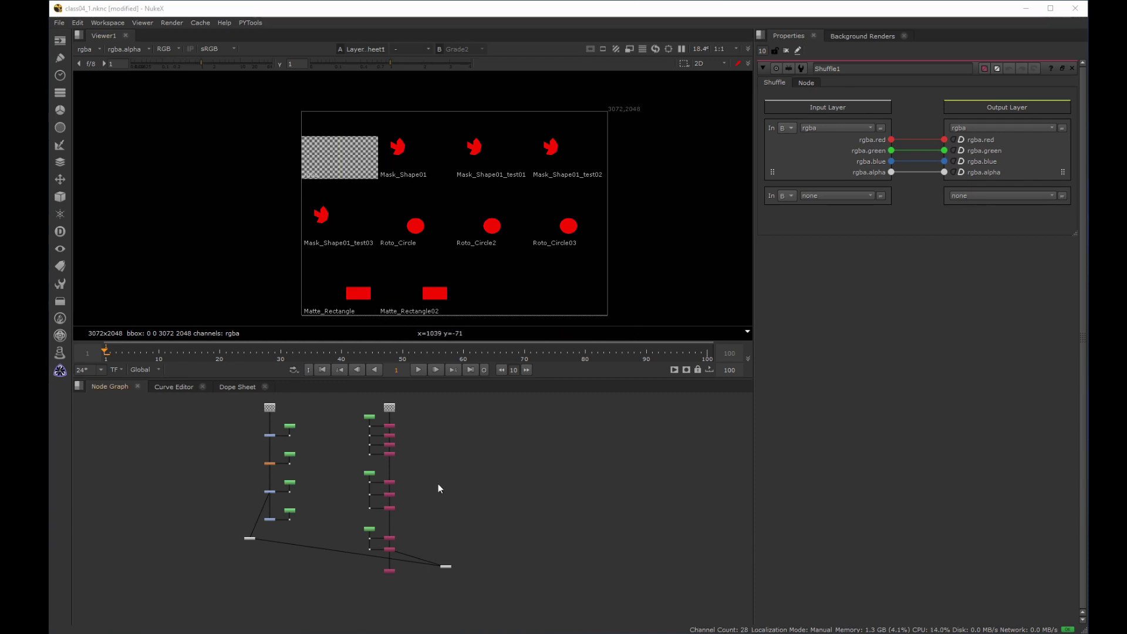
Review the layers available as input for the Shuffle below the last Copy node.
middle_drag(398, 514, 344, 510)
click(341, 513)
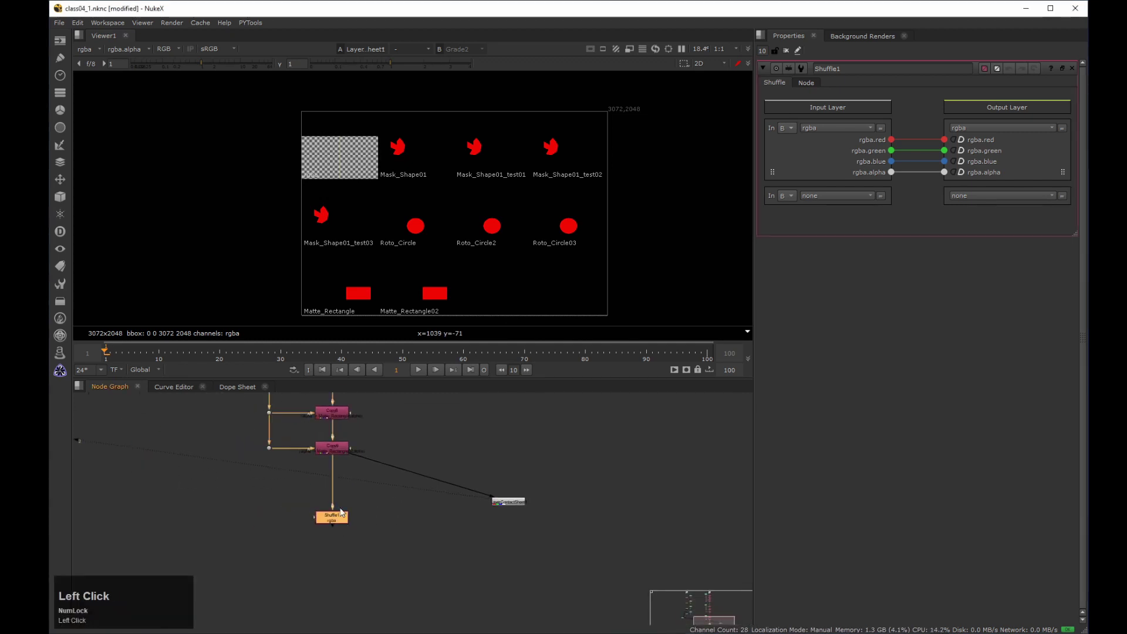
drag(832, 128, 883, 358)
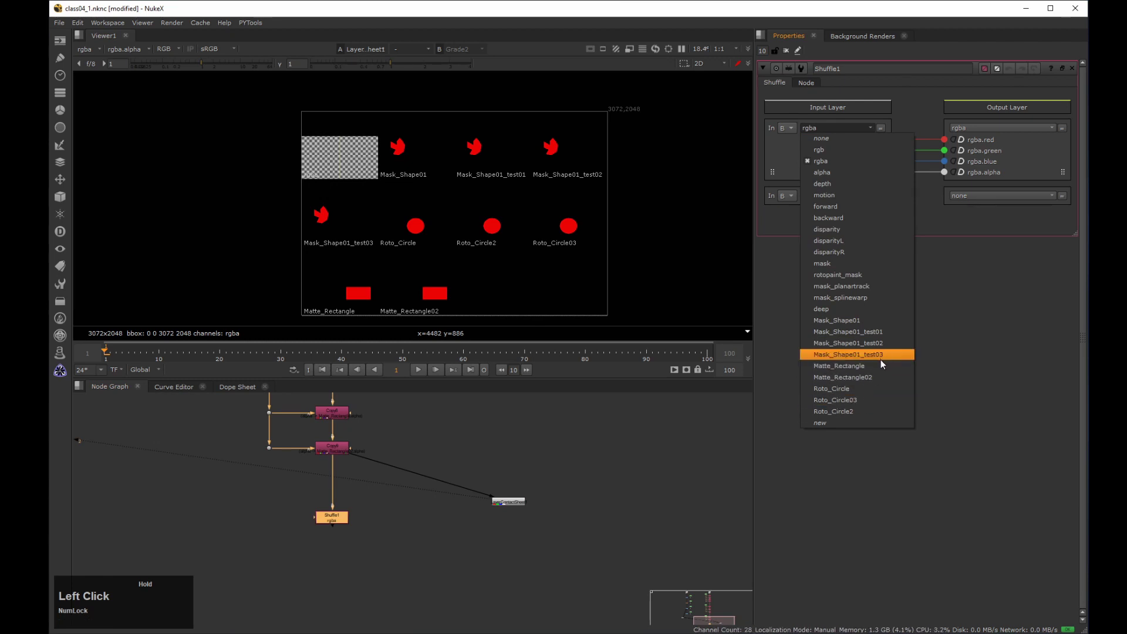
click(881, 360)
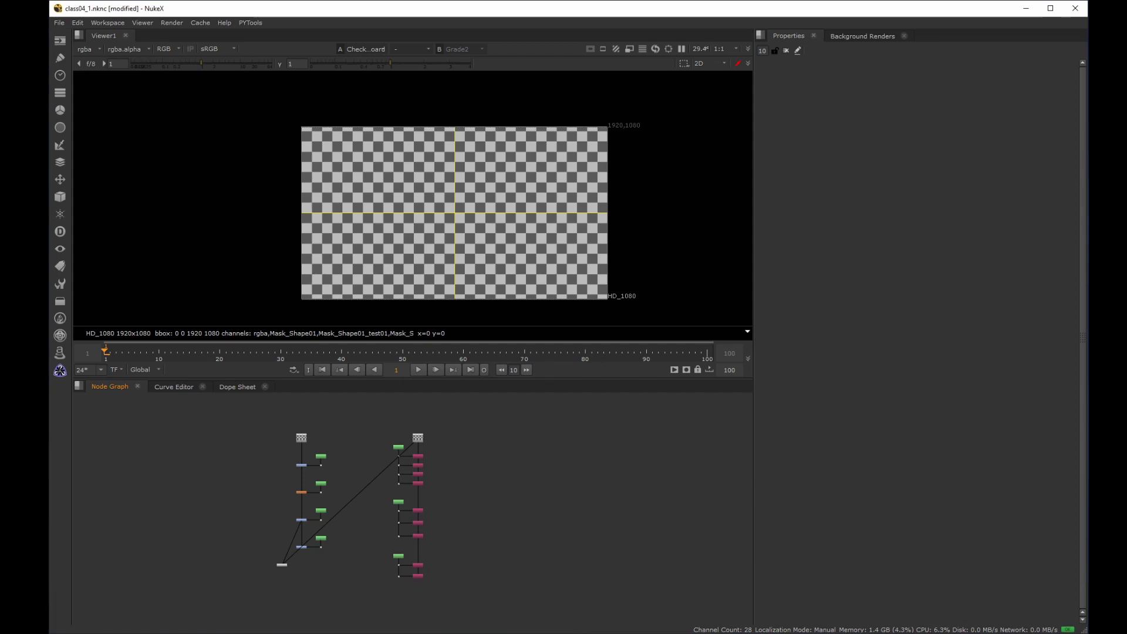
Duplicate the Grade and Blur nodes of the original branch, without their Rotos, in line below the last Copy node.
drag(281, 547, 313, 561)
drag(281, 440, 327, 561)
middle_drag(365, 508, 355, 473)
scroll(355, 473, up, 3)
mouse_move(376, 505)
mouse_down()
mouse_move(385, 503)
mouse_move(346, 406)
mouse_move(365, 396)
mouse_move(430, 624)
mouse_up()
scroll(410, 464, down, 1)
scroll(386, 470, down, 2)
drag(387, 474, 386, 484)
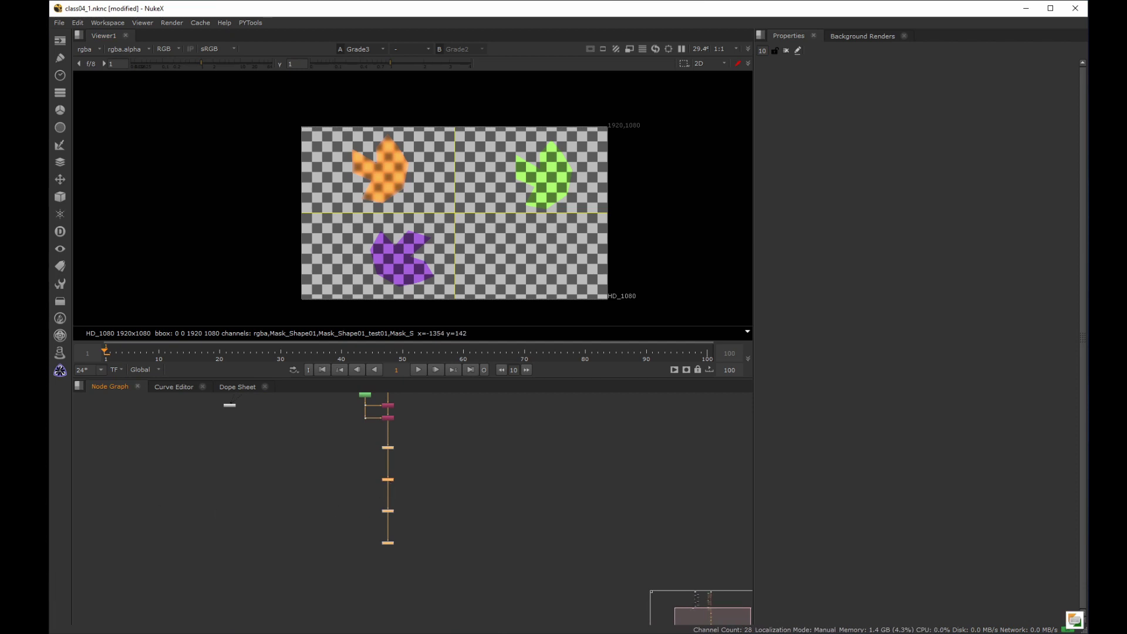
Add a Shuffle beside Grade4 and connect it to the last Copy node's output through right-angled dots.
middle_drag(375, 490, 427, 517)
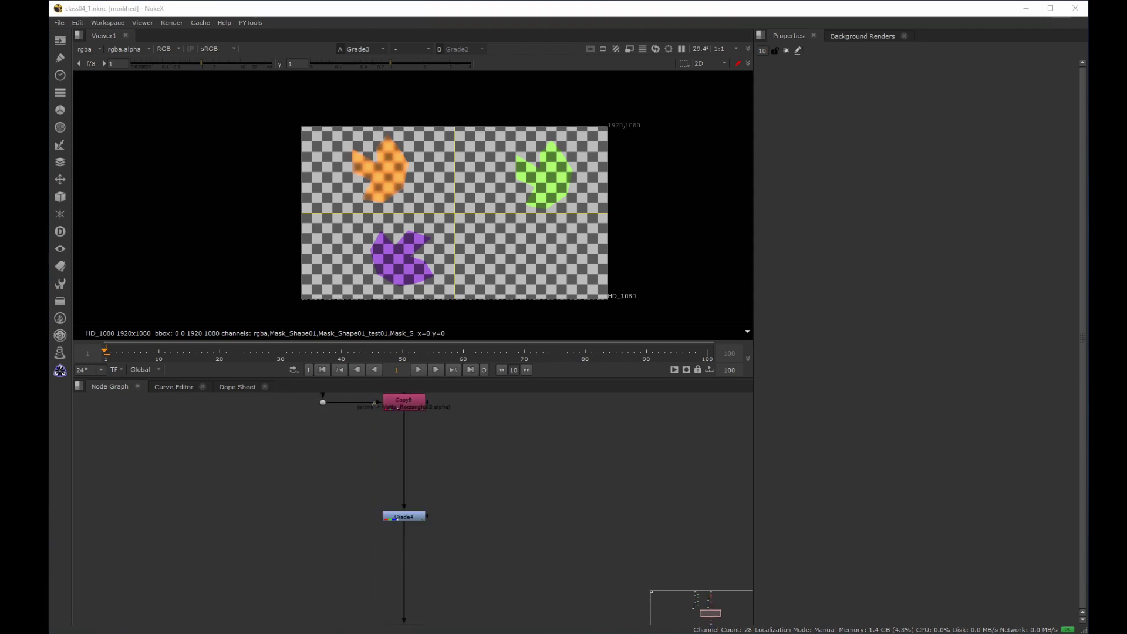
key(Tab)
text(shuff)
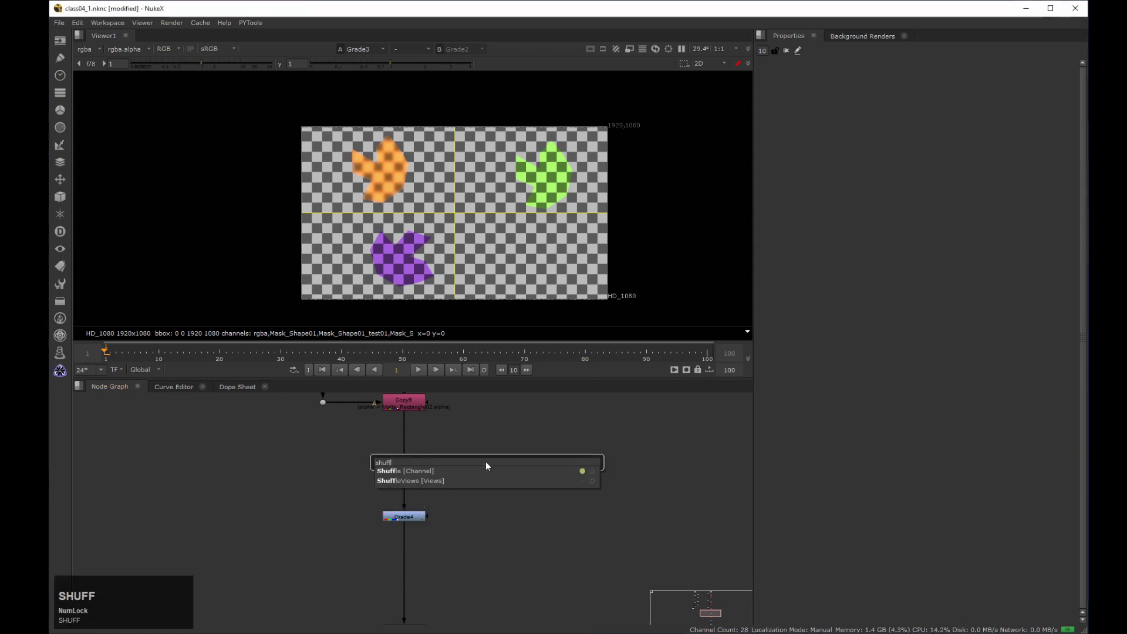
key(Return)
ctrl+click(406, 458)
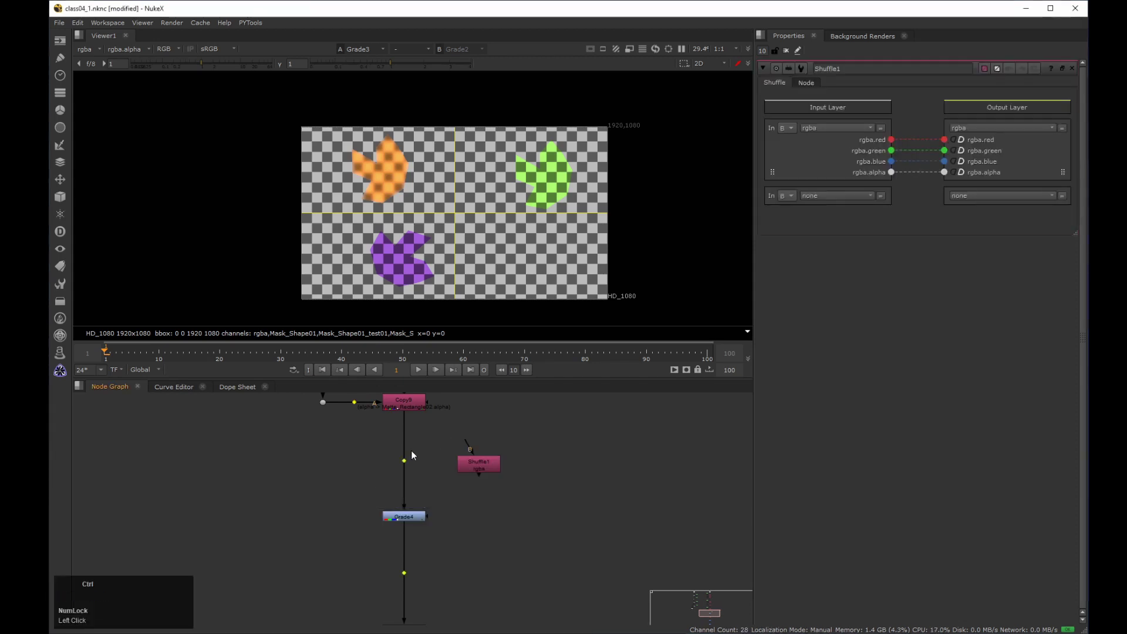
drag(410, 463, 476, 458)
drag(405, 517, 413, 537)
drag(488, 490, 490, 522)
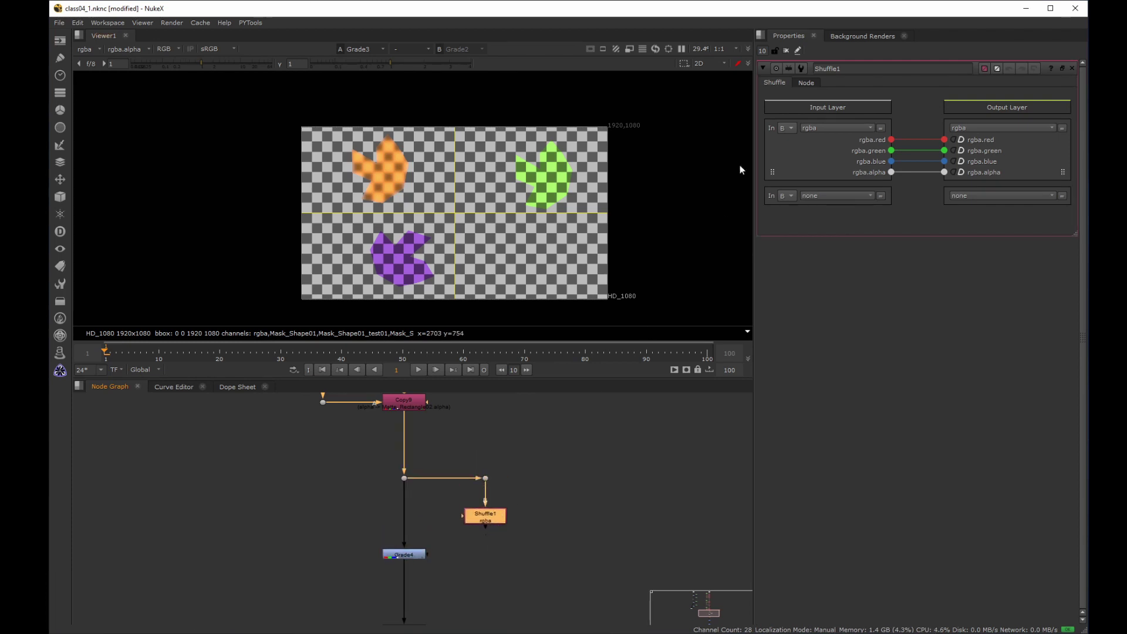
Set the Shuffle's input layer to Mask_Shape01 and connect its output to Grade4's mask input through a dot.
click(821, 127)
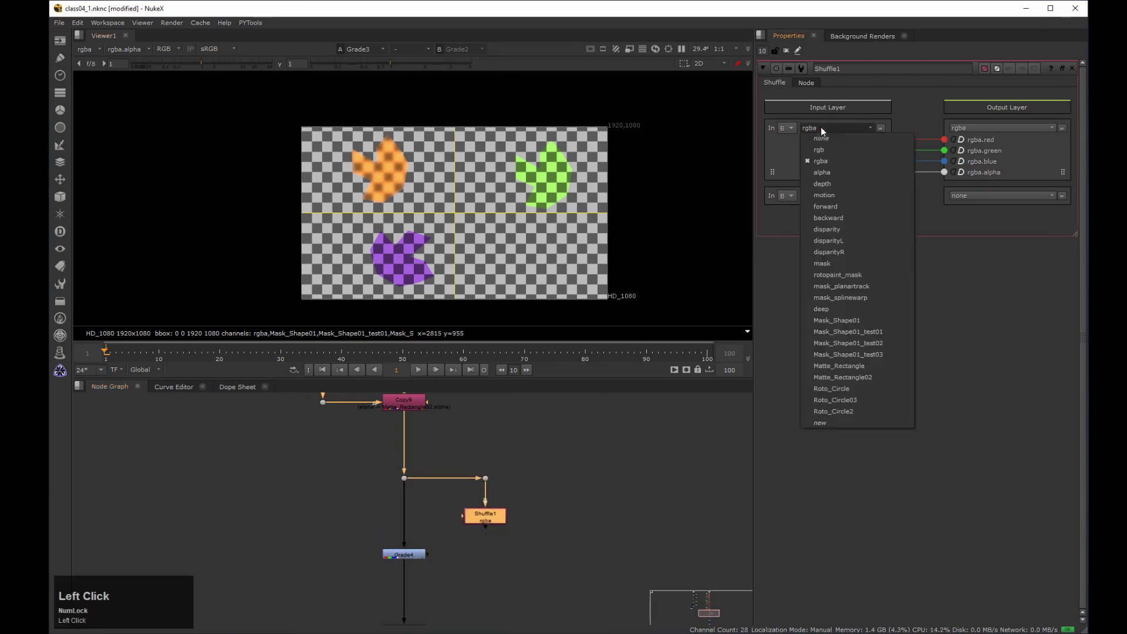
click(856, 322)
middle_drag(616, 505, 420, 499)
drag(382, 513, 461, 468)
ctrl+drag(399, 490, 456, 513)
middle_drag(507, 509, 511, 543)
View Grade4's result and open its properties to examine the mask setting.
click(361, 548)
key(2)
click(291, 558)
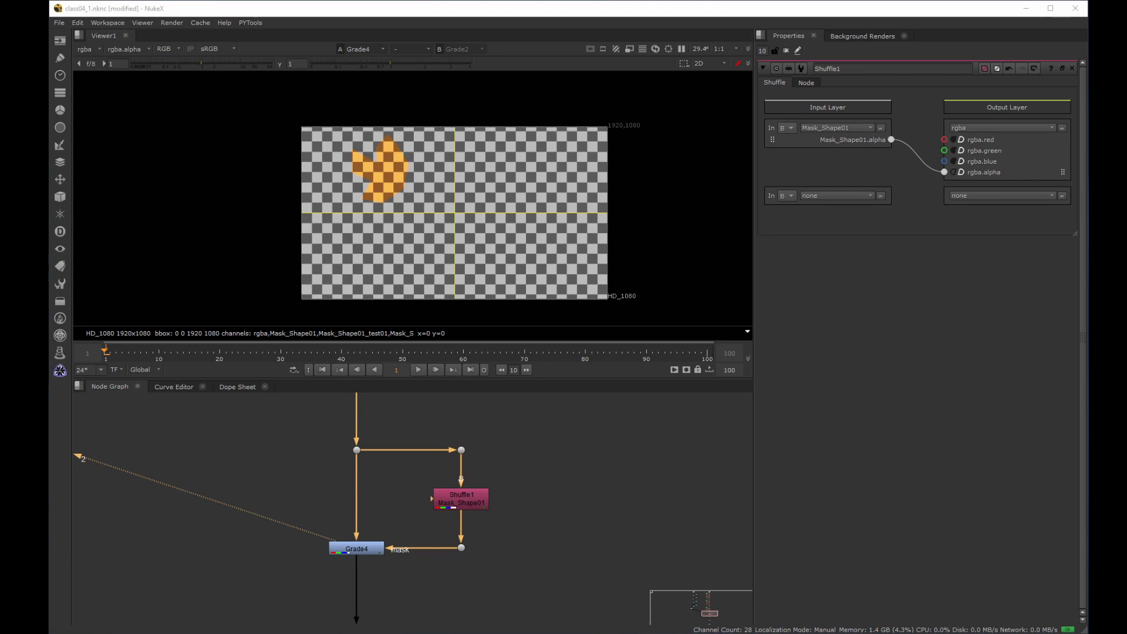
double_click(355, 551)
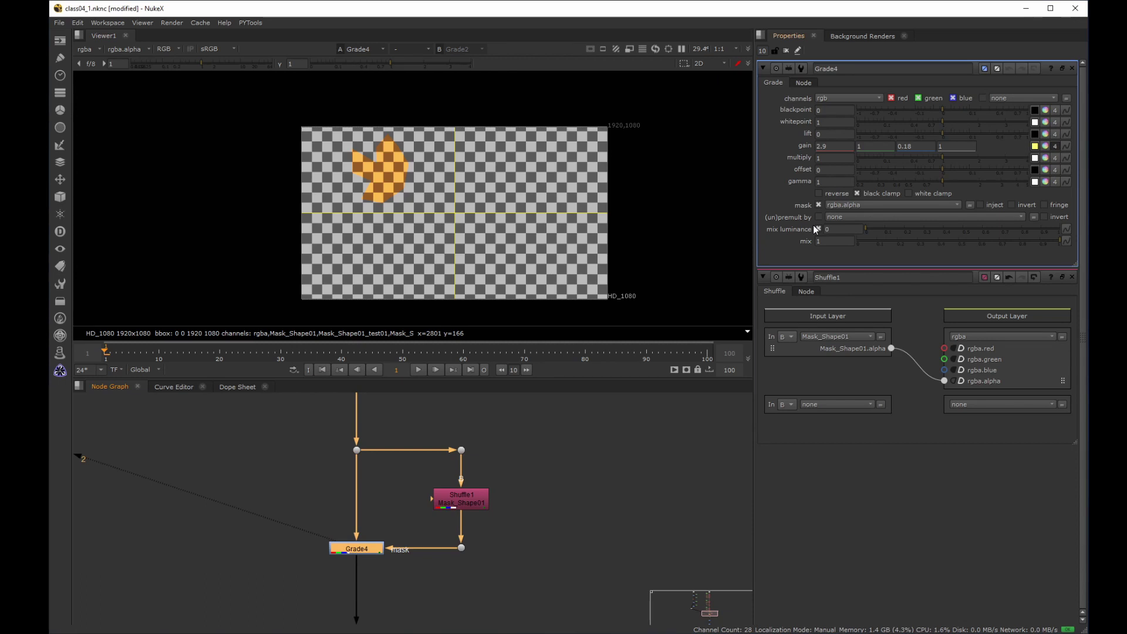
middle_drag(541, 534, 536, 401)
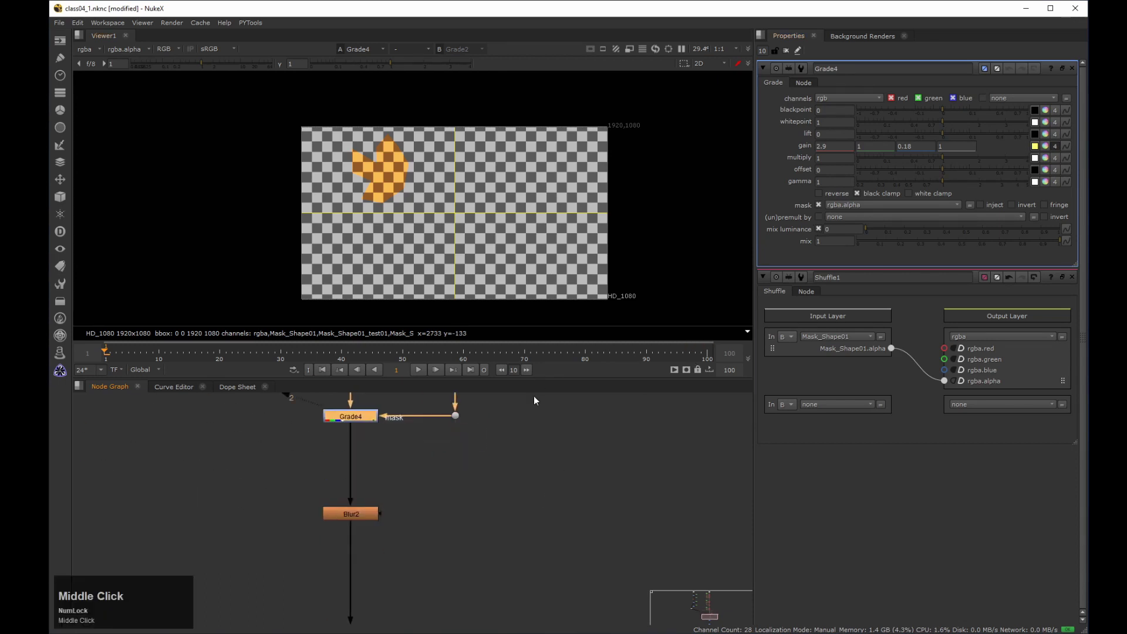
Set Blur2's mask channel to Mask_Shape01.alpha and view the Blur2 node.
double_click(345, 515)
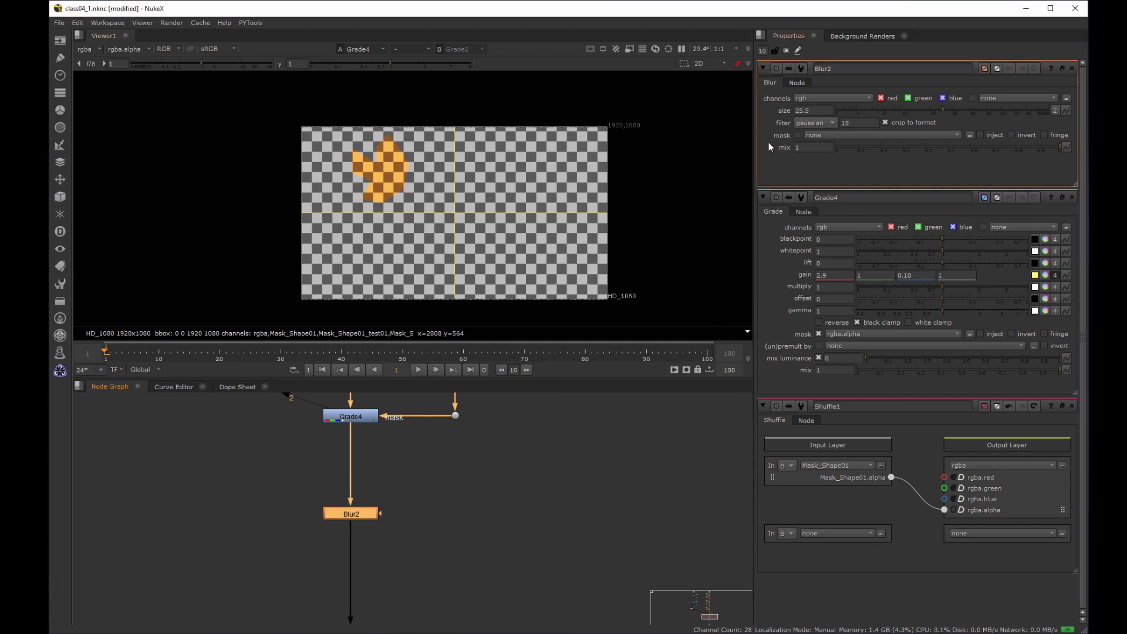
drag(862, 136, 824, 210)
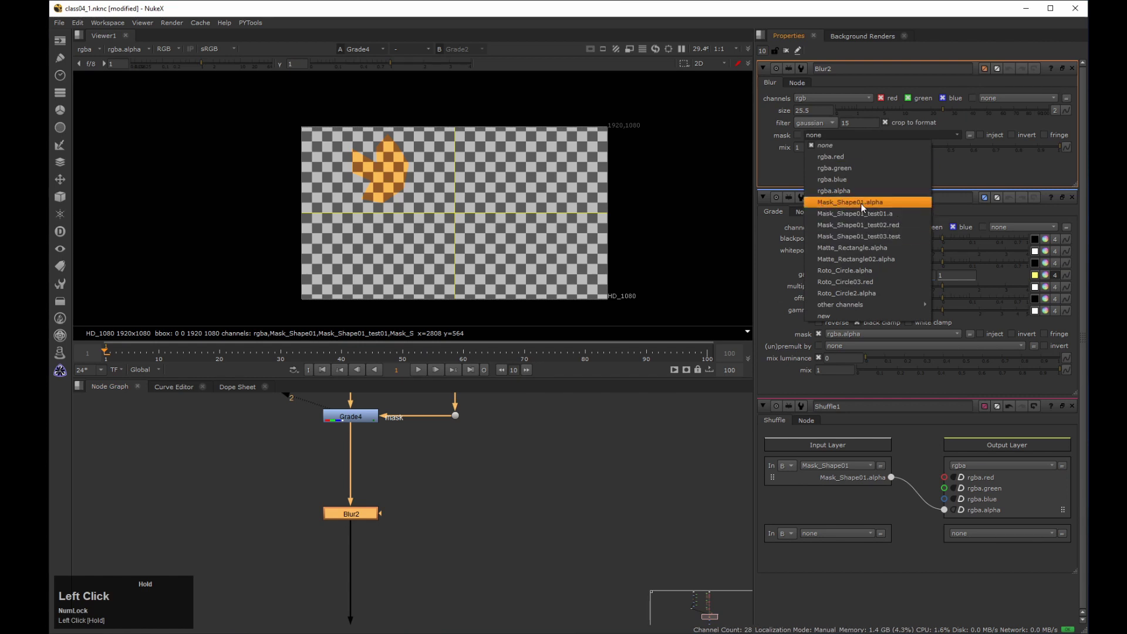
drag(881, 206, 880, 205)
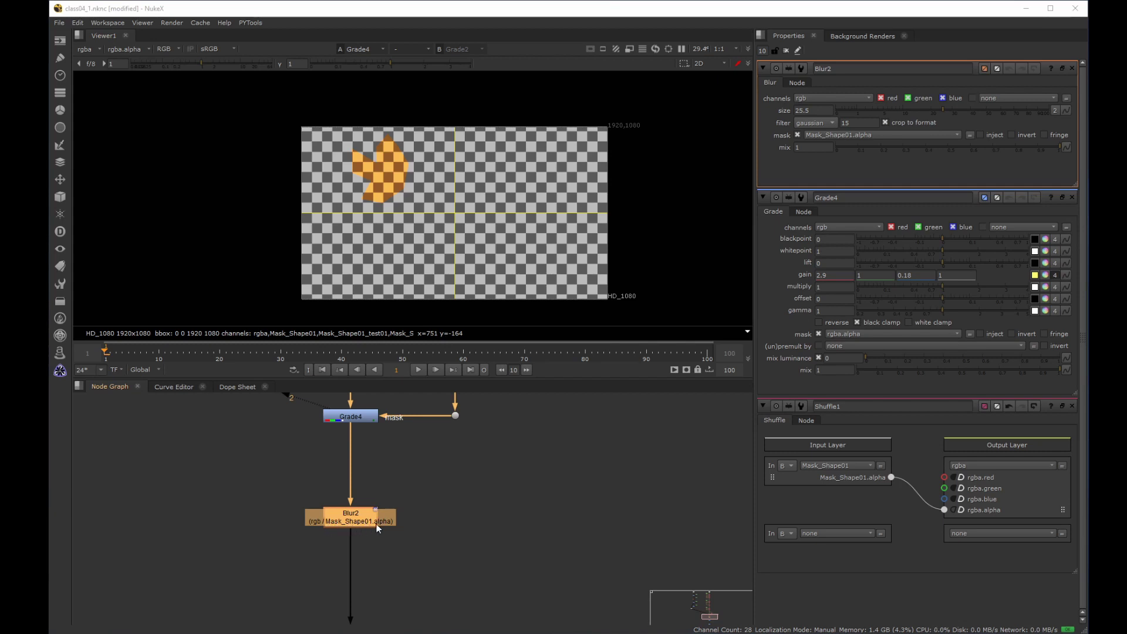
click(348, 516)
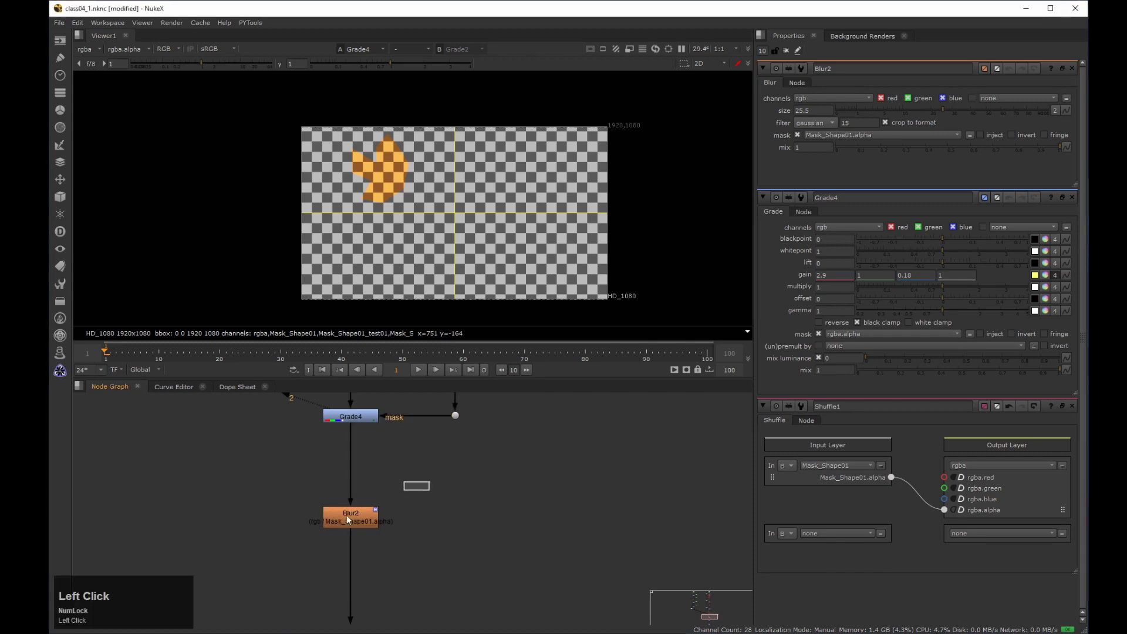
key(2)
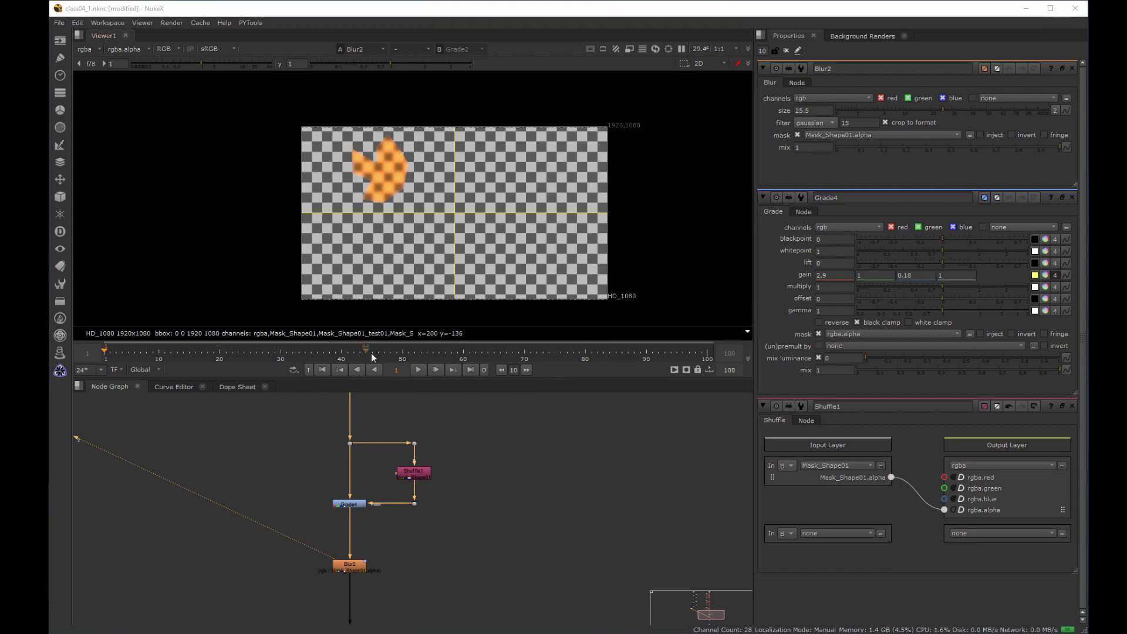
Copy Shuffle1 with its dots and paste the group beside Grade5.
middle_drag(449, 458, 432, 452)
drag(466, 417, 379, 503)
key(ctrl+c)
middle_drag(376, 528, 364, 376)
click(401, 480)
key(ctrl+v)
Branch the pasted Shuffle off the main line above Grade5 with a dot and align its nodes vertically.
scroll(382, 449, up, 1)
ctrl+click(303, 432)
drag(385, 449, 303, 432)
drag(454, 430, 328, 583)
drag(404, 503, 395, 469)
click(417, 505)
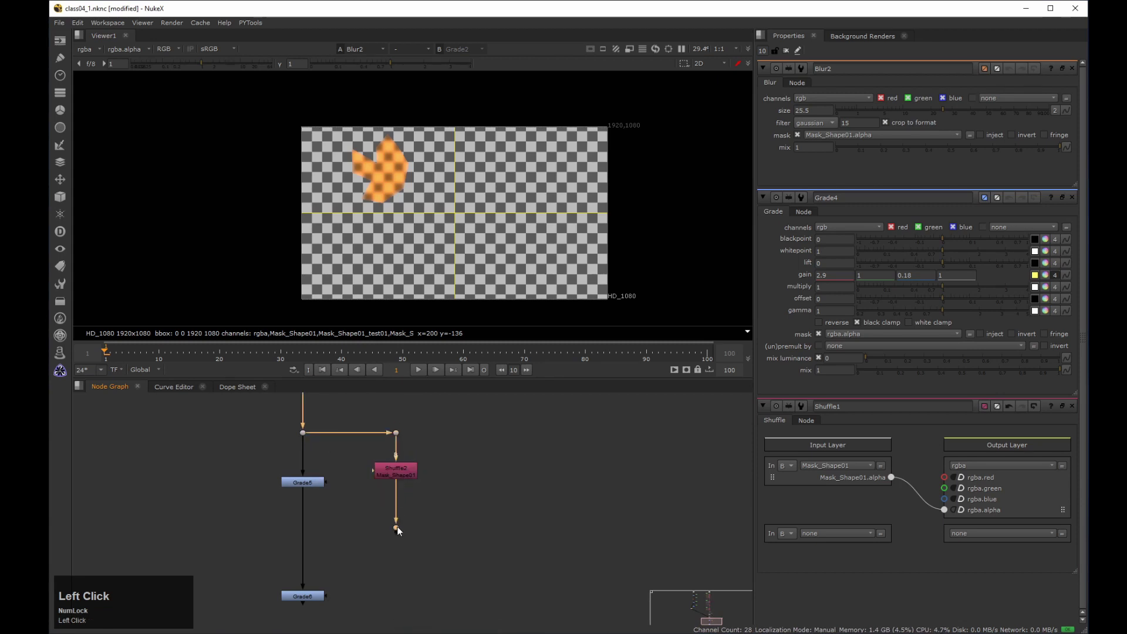
Insert a Transform after Shuffle2 and connect the branch to Grade5's mask input, aligned with its lower dot.
click(394, 471)
key(t)
drag(311, 482, 398, 551)
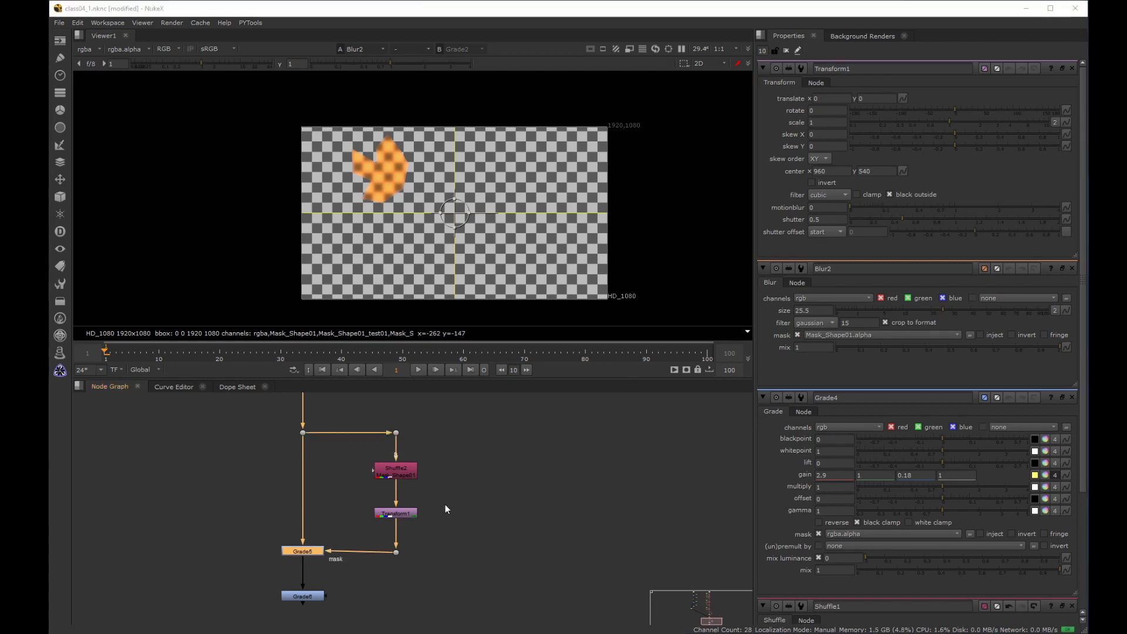
drag(462, 498, 340, 530)
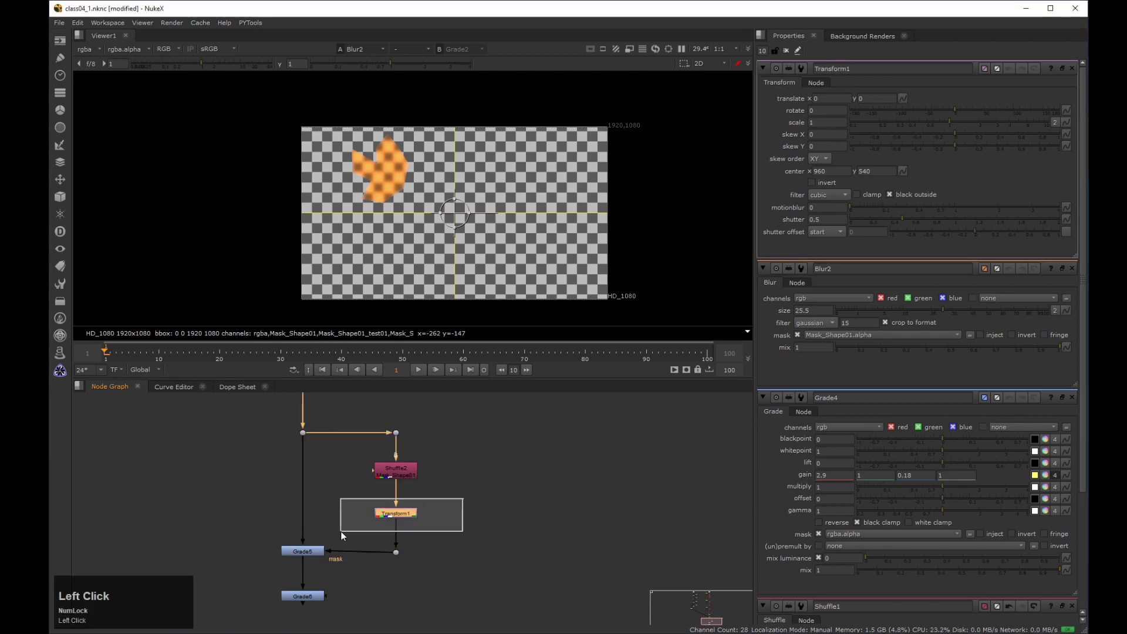
View Transform1's output and route Mask_Shape01.alpha to the red, green and blue rgba outputs in Shuffle2 as well.
key(1)
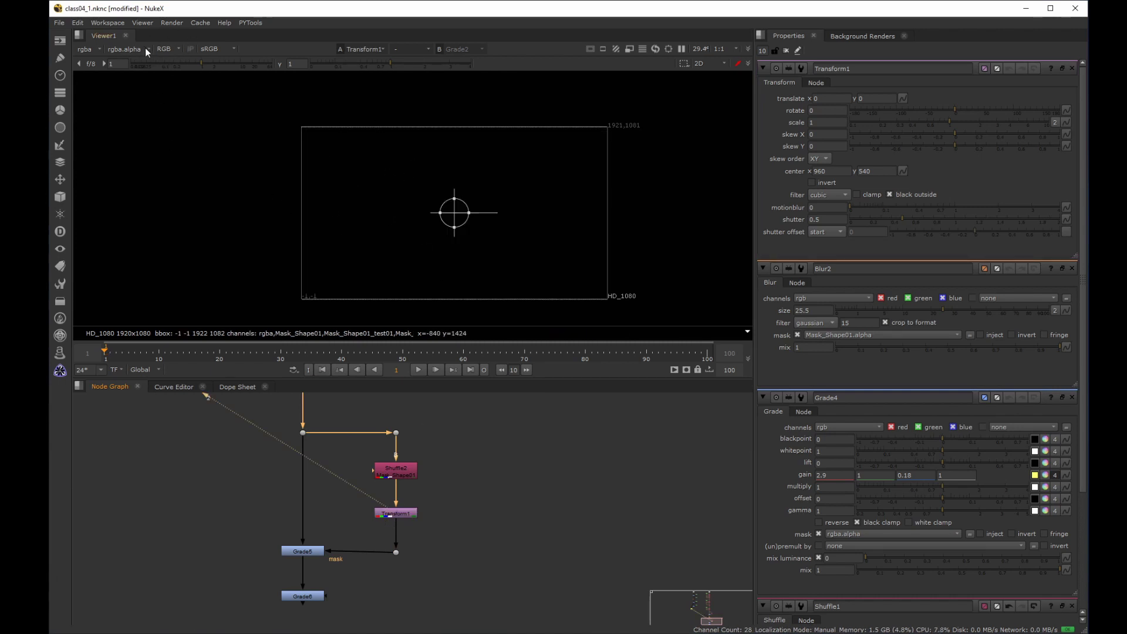
key(a)
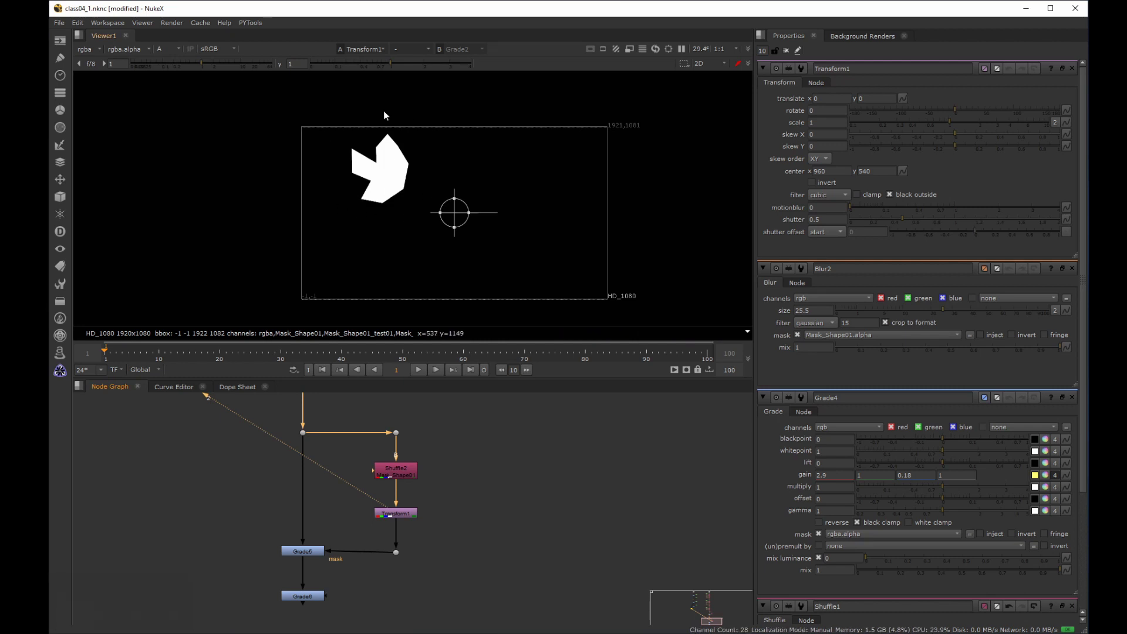
key(a)
click(419, 473)
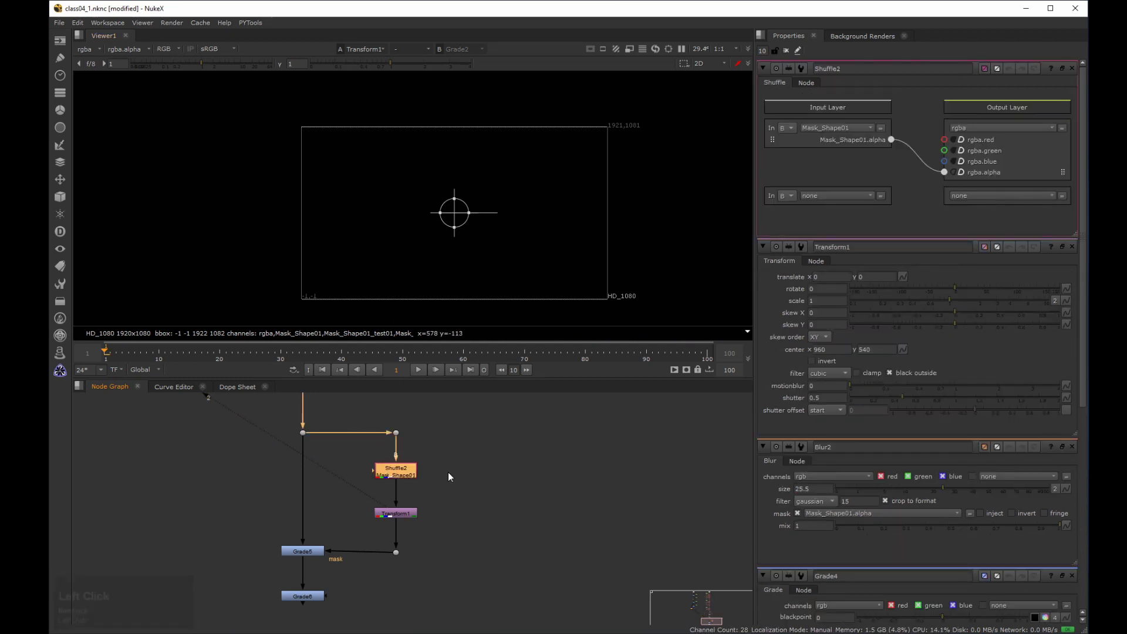
drag(891, 140, 944, 161)
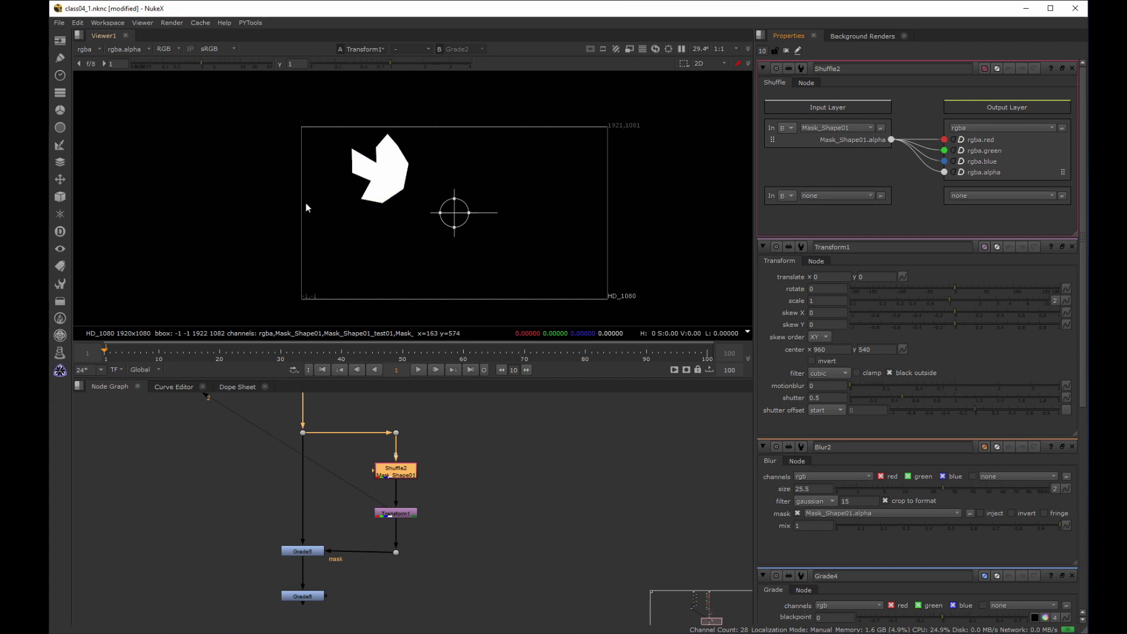
Centre Transform1's pivot on the mask shape, translate it to about x 1016, y -26, and view Grade5.
click(418, 282)
drag(446, 215, 544, 168)
drag(341, 528, 280, 562)
key(1)
click(308, 551)
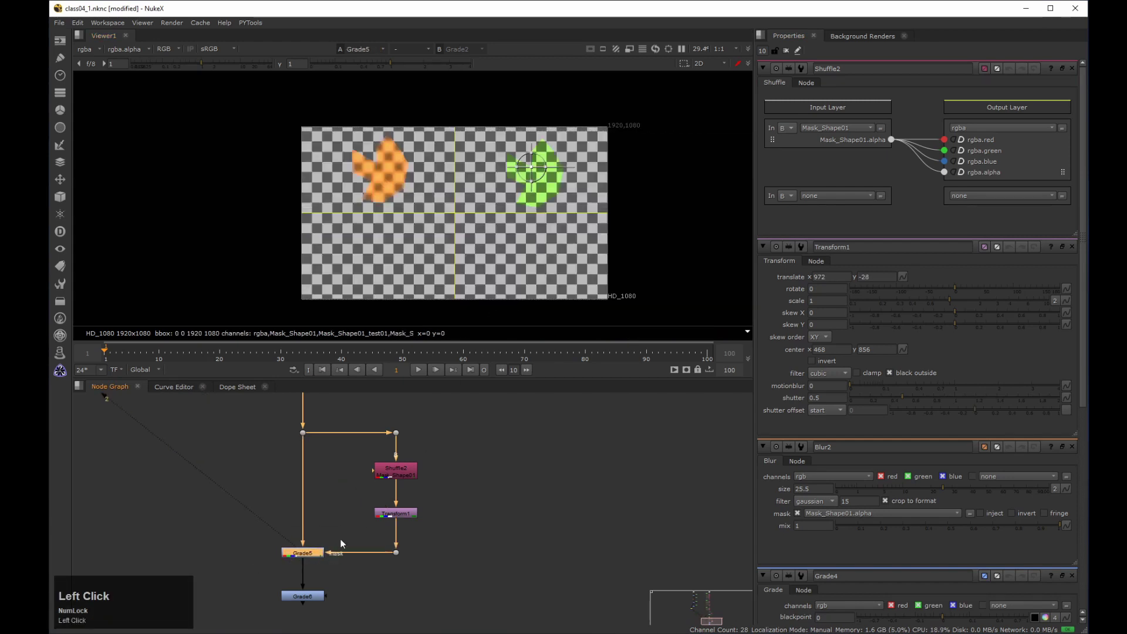
drag(531, 168, 539, 169)
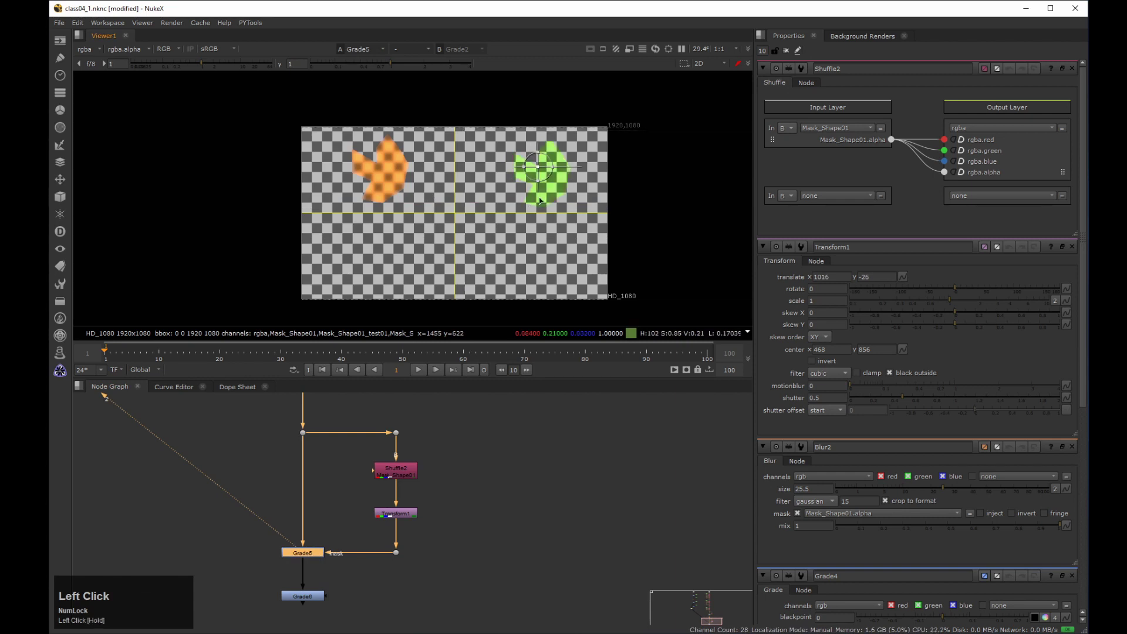
Clear the open node properties, move Grade6 further below Grade5 and create a Transform node beside the main line.
click(786, 51)
middle_drag(322, 550, 291, 422)
drag(280, 469, 295, 545)
click(368, 512)
key(Tab)
text(trans)
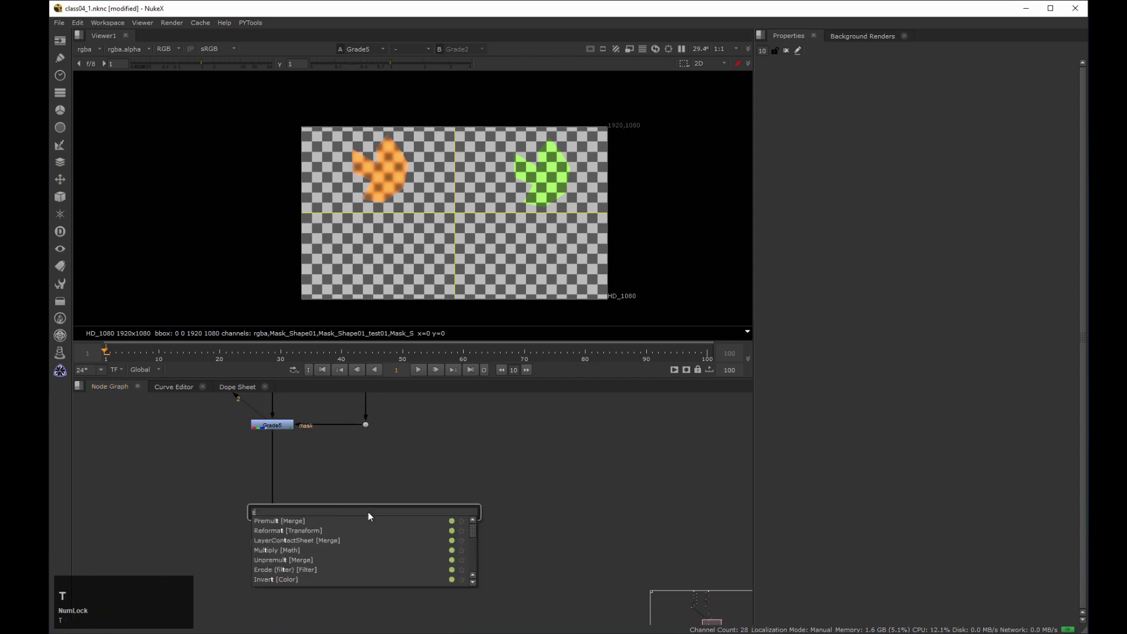
key(Return)
Branch Transform2 off the main line below Grade5 with dots and route it into Grade6's mask input, aligned vertically.
click(366, 526)
drag(366, 525, 272, 477)
ctrl+click(272, 481)
ctrl+drag(332, 507, 360, 477)
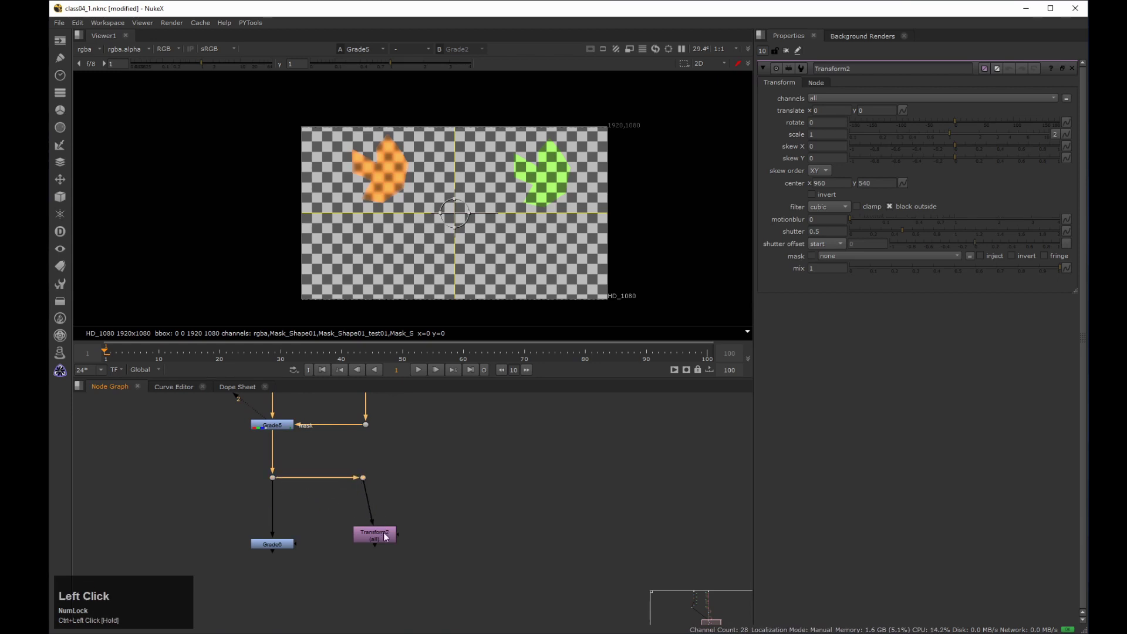
drag(382, 531, 370, 522)
drag(281, 544, 366, 572)
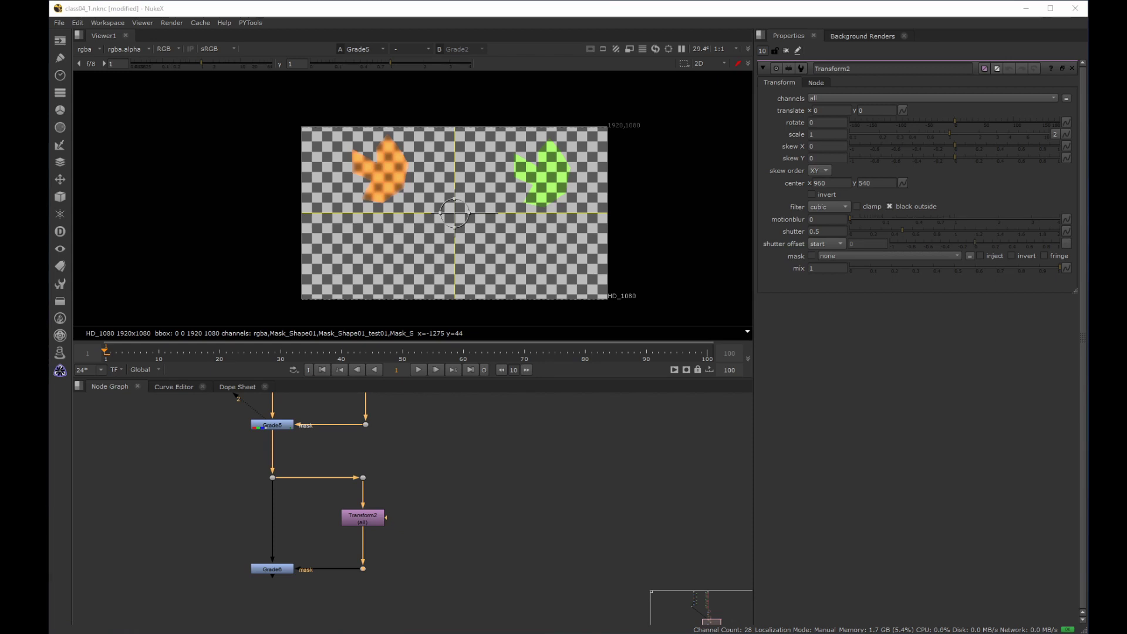
Set Transform2's channels to Mask_Shape01, centre its pivot on the shape, translate it to about x 54, y -568, and view Grade6.
click(814, 101)
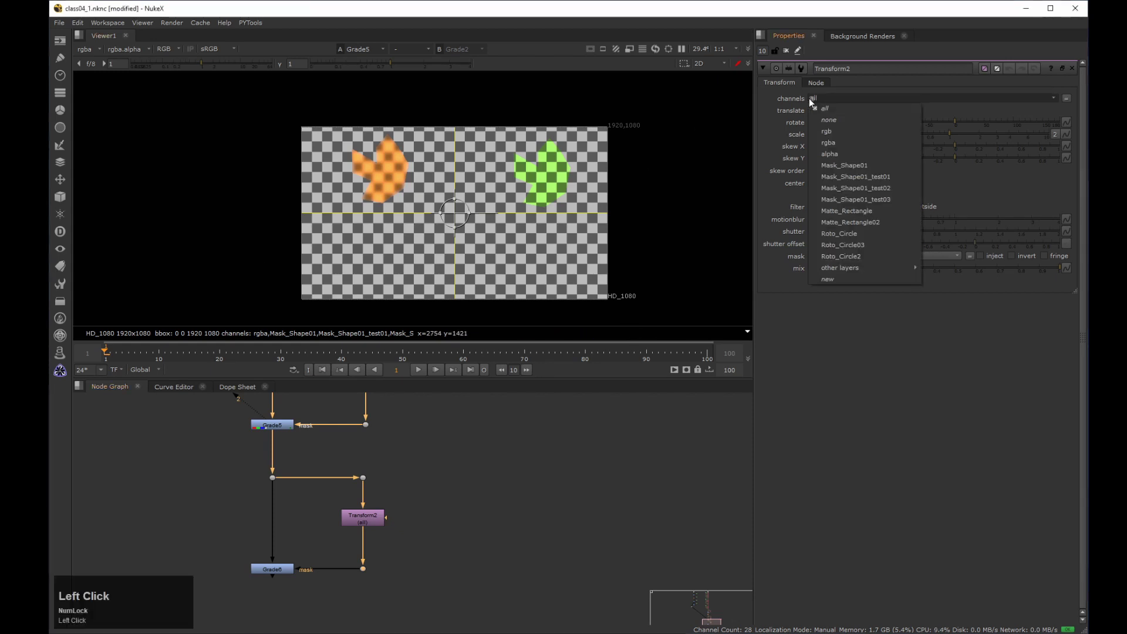
click(866, 164)
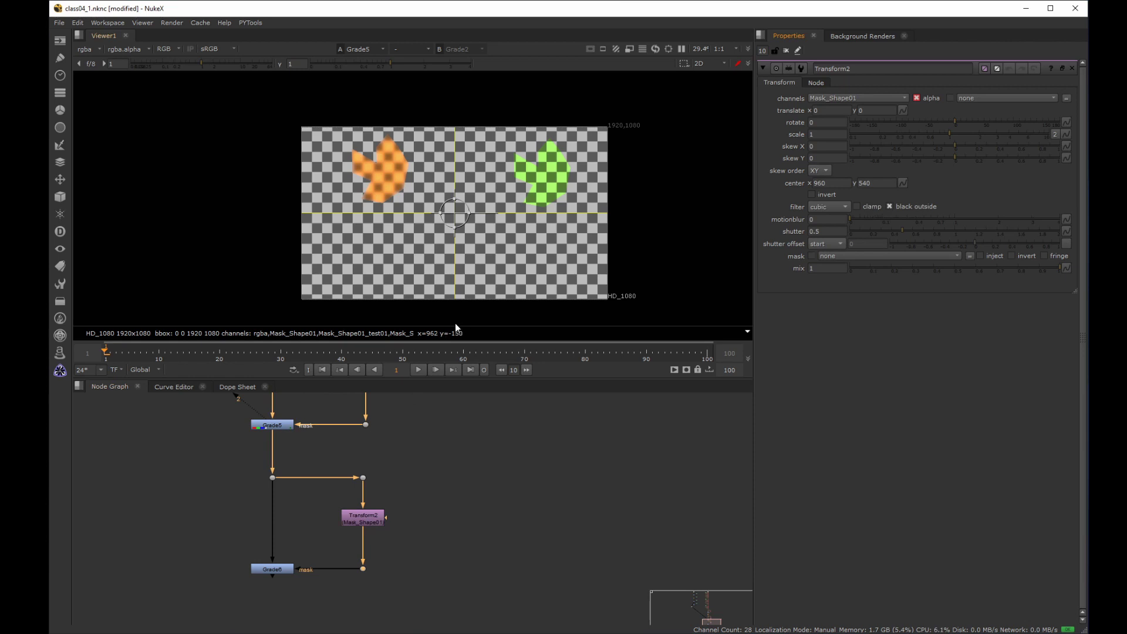
ctrl+drag(458, 214, 383, 254)
click(272, 569)
key(1)
click(250, 588)
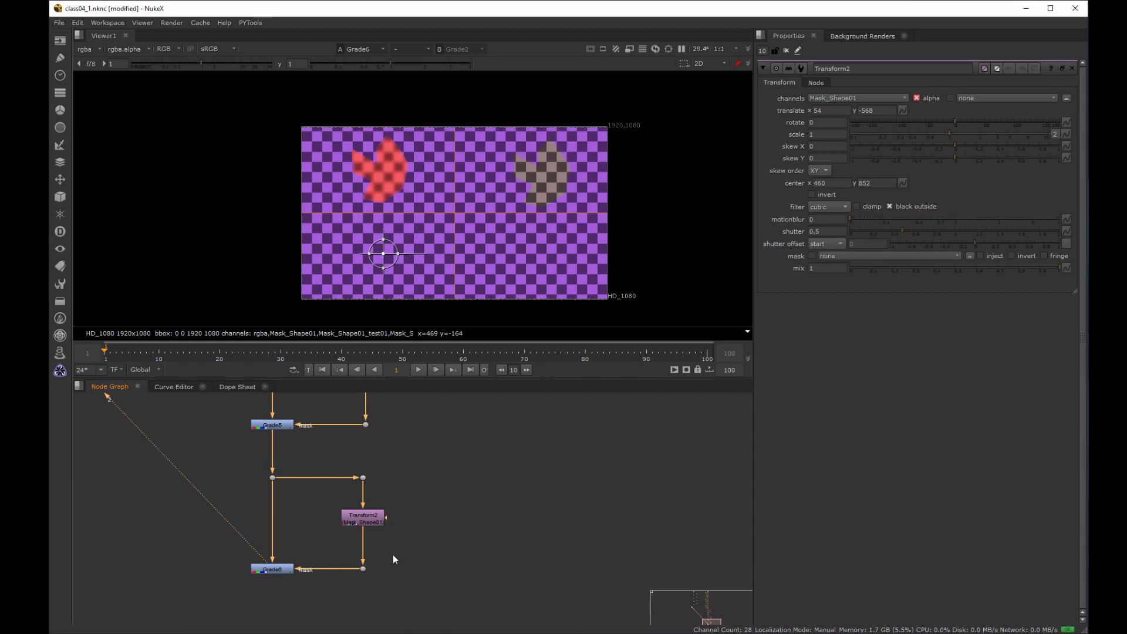
Set Grade6's mask channel to Mask_Shape01.alpha.
click(288, 573)
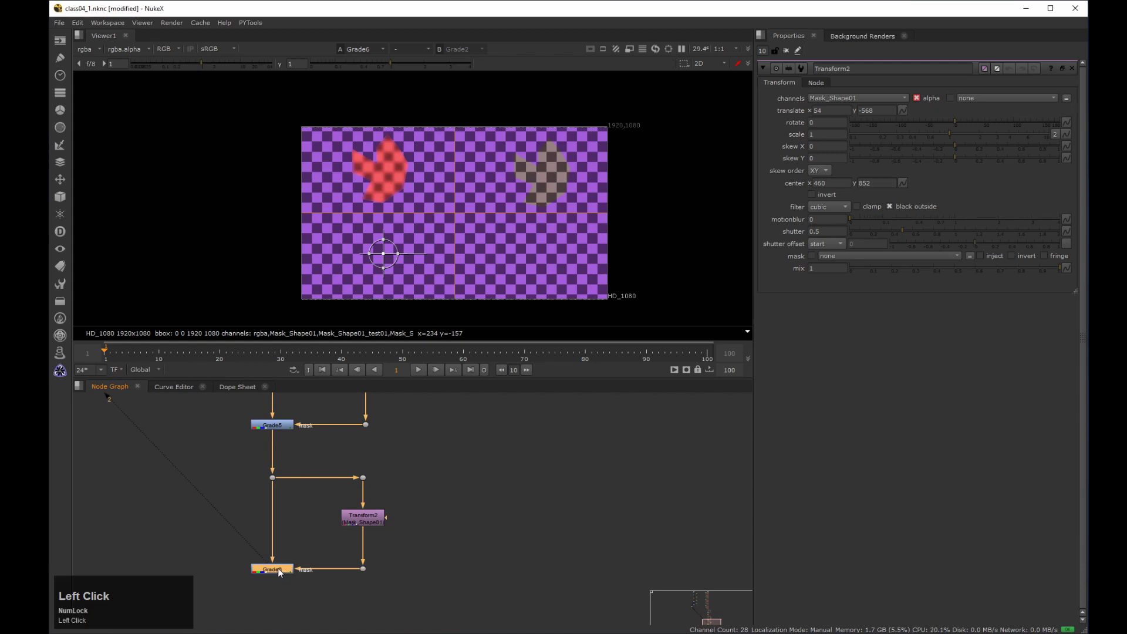
double_click(280, 571)
drag(832, 205, 899, 273)
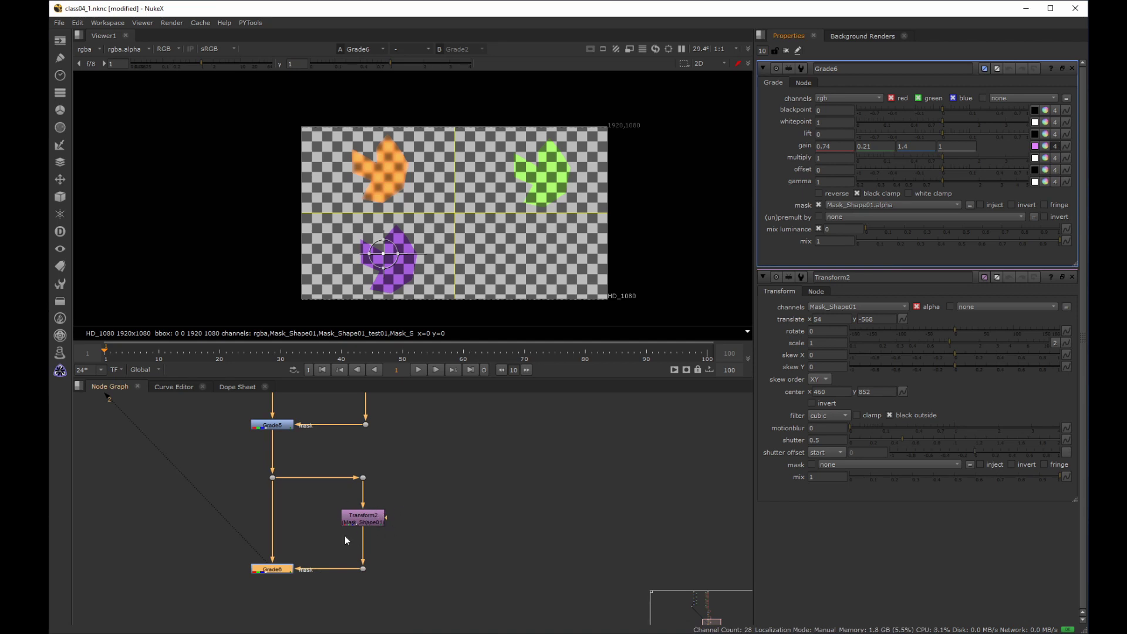
Toggle Transform2 off and on to compare the placement of Grade6's mask.
click(367, 518)
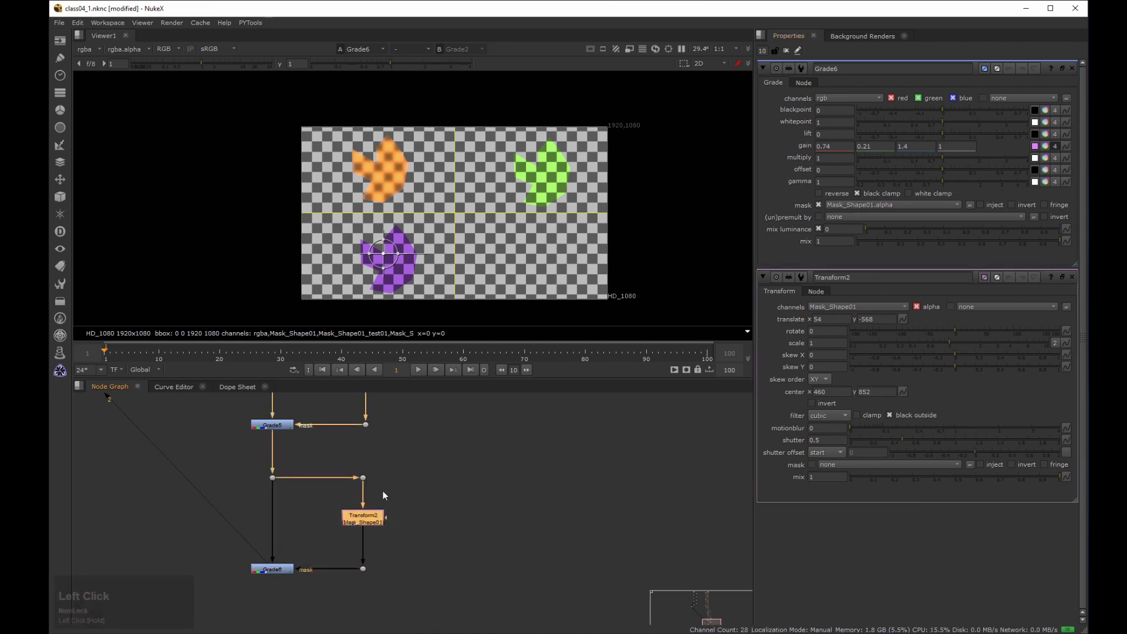
key(d)
key(d)
key(d)
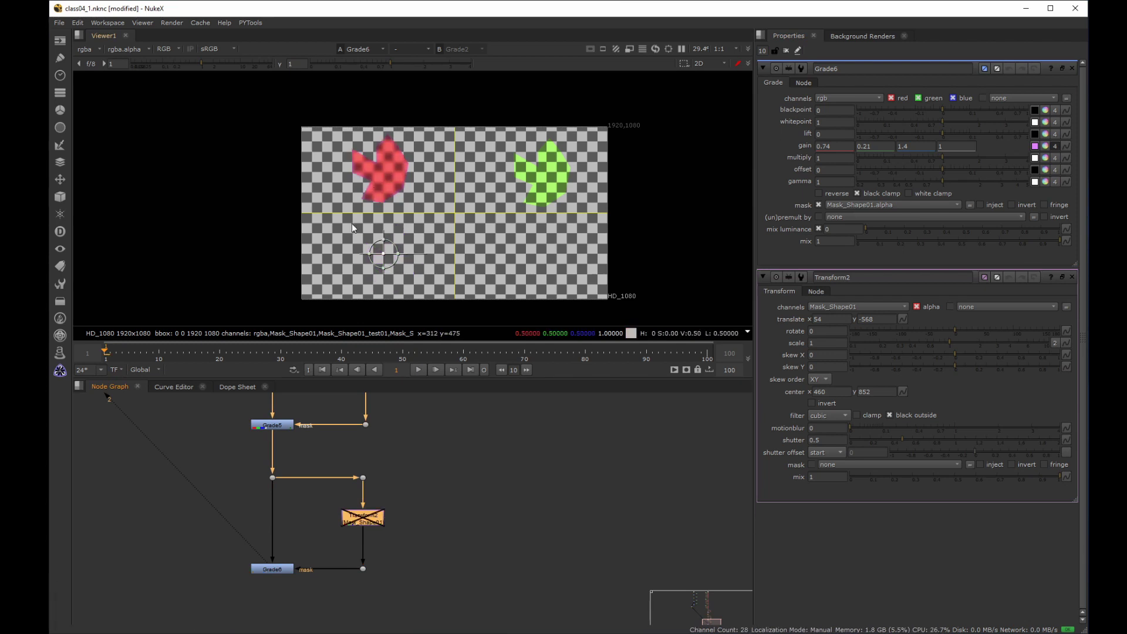
key(d)
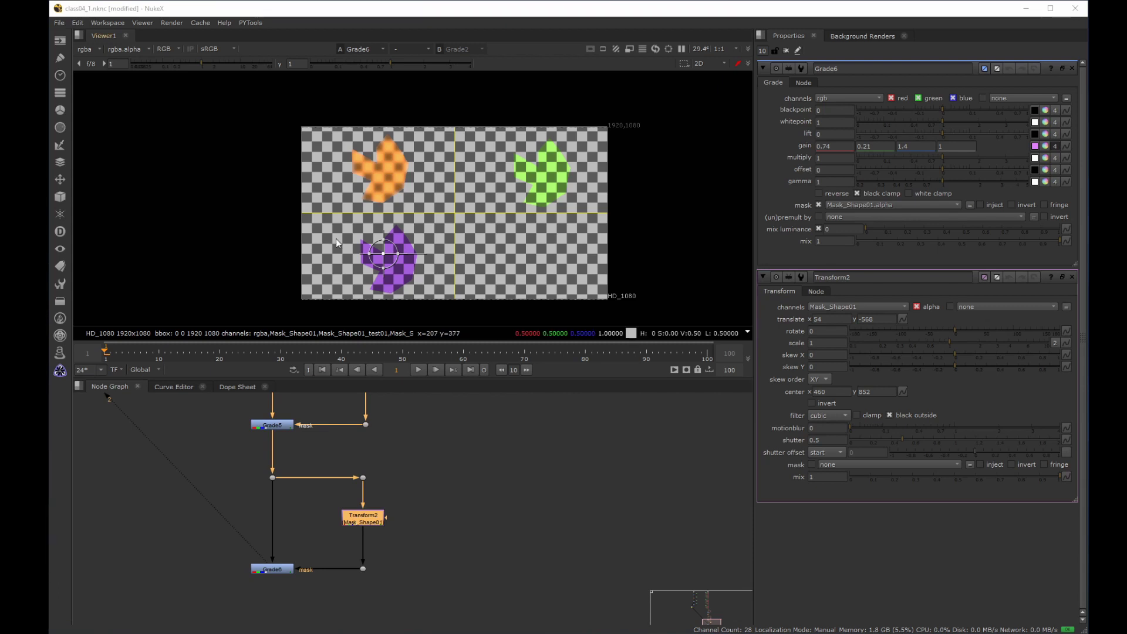
Rotate Transform2's mask to -122 degrees.
drag(422, 254, 377, 271)
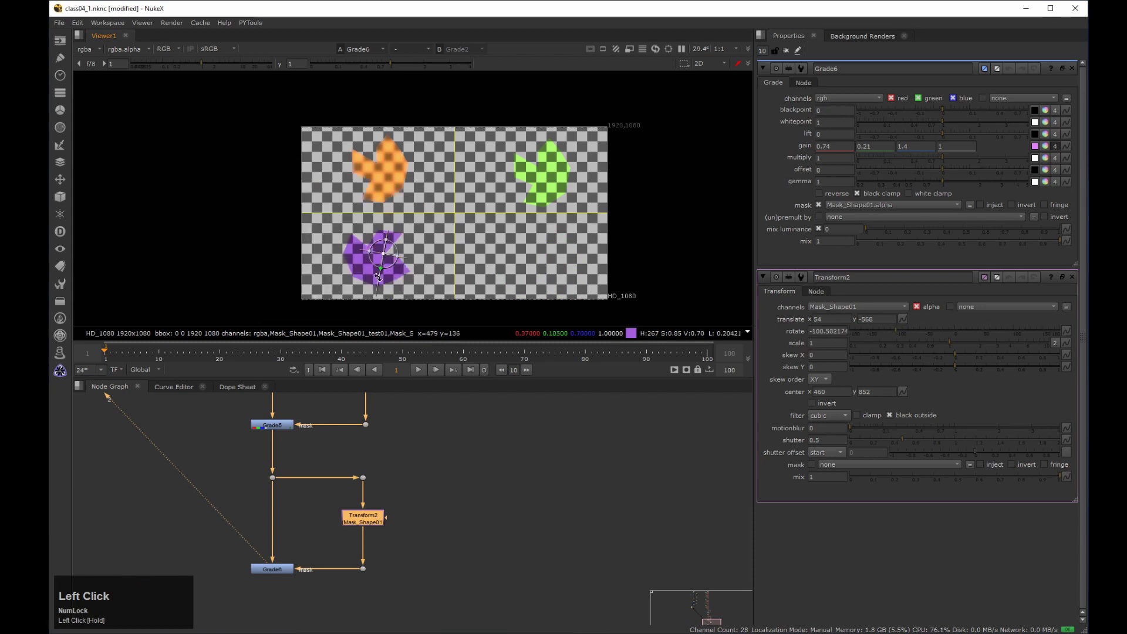
drag(379, 290, 377, 276)
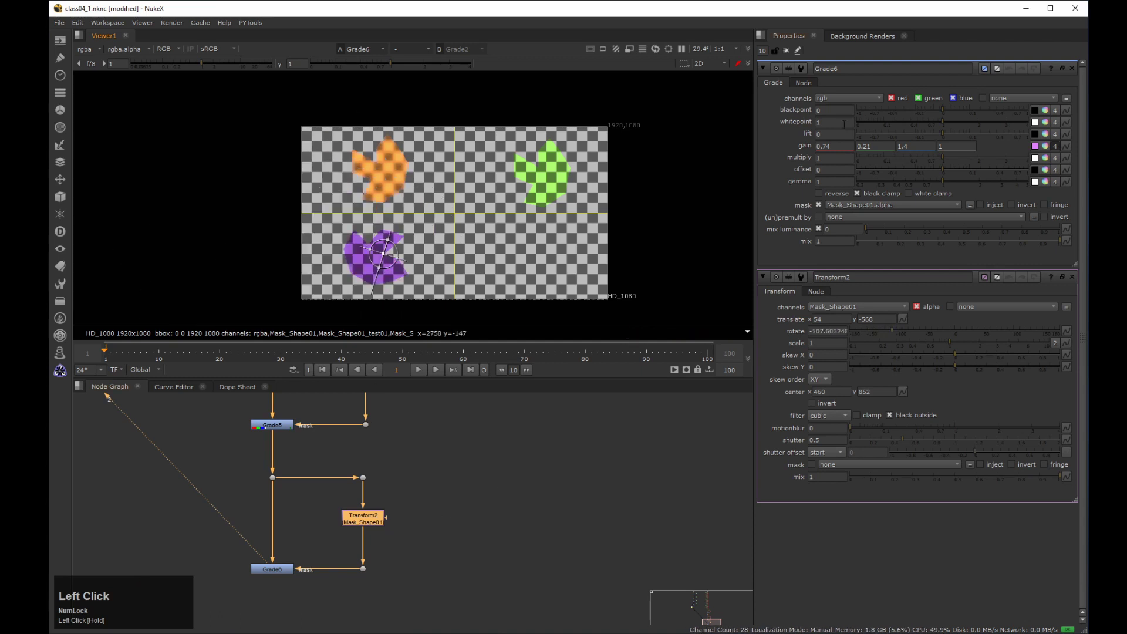
mouse_move(890, 328)
mouse_down()
mouse_move(900, 329)
mouse_move(883, 330)
mouse_up()
Set Transform2's x translation to 164.
click(827, 319)
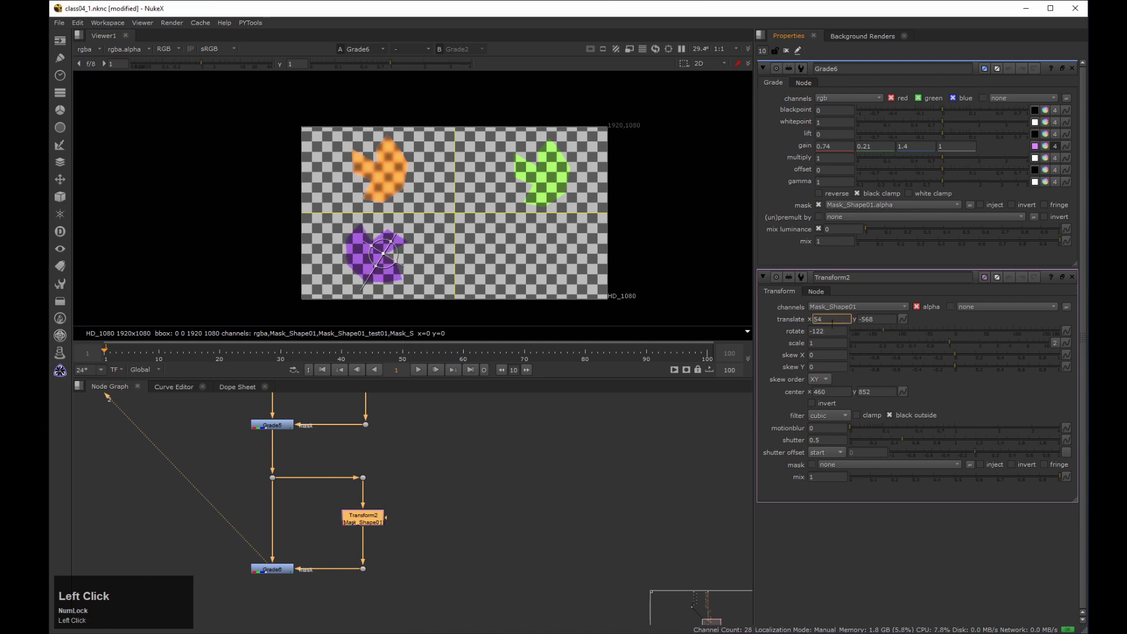
key(Up)
key(Up)
key(Up)
key(Up)
key(Up)
key(Up)
key(Up)
key(Up)
key(Up)
key(Up)
key(Up)
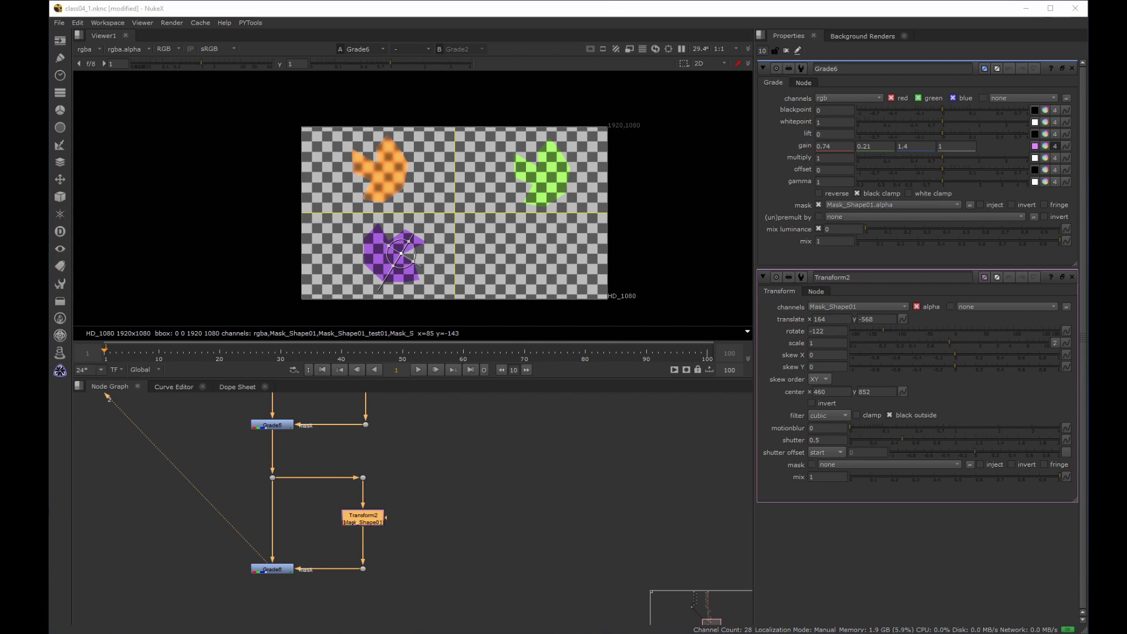
Open Roto5 for editing in an enlarged viewer and reshape its Bezier into a rough four-pointed star by moving its points.
middle_drag(107, 397, 257, 535)
alt+drag(257, 535, 257, 458)
double_click(319, 473)
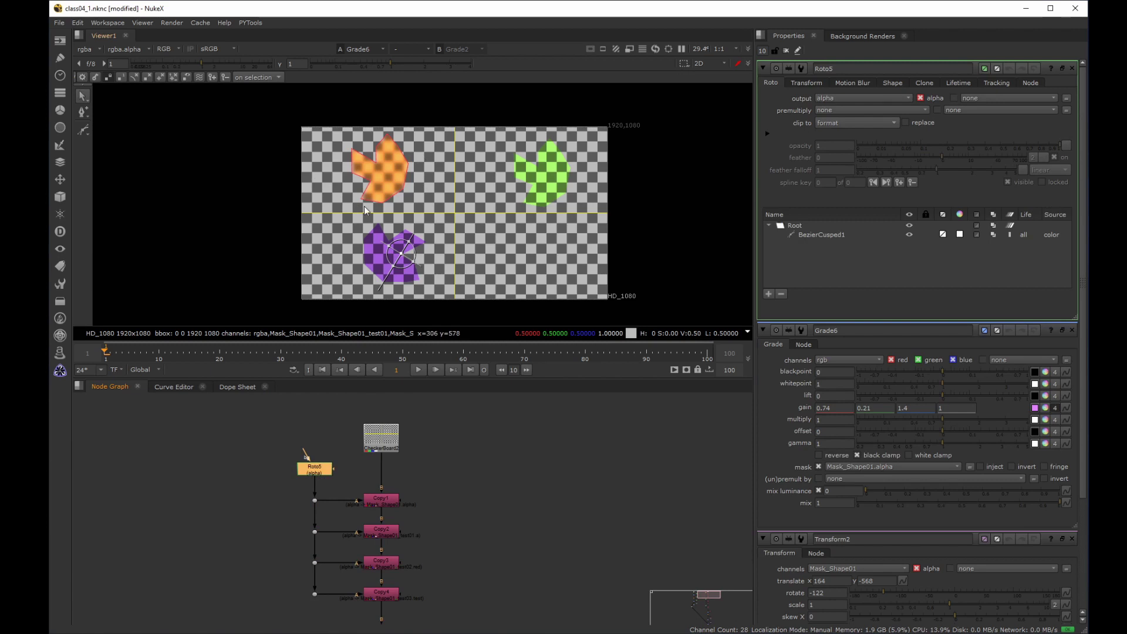
click(1071, 69)
middle_drag(391, 181, 394, 52)
key(space)
scroll(384, 241, up, 4)
middle_drag(463, 200, 468, 123)
click(384, 218)
drag(383, 218, 360, 220)
drag(374, 271, 402, 287)
drag(335, 298, 339, 294)
drag(361, 180, 332, 173)
drag(316, 216, 273, 177)
drag(265, 236, 276, 211)
drag(304, 253, 297, 233)
drag(339, 294, 338, 251)
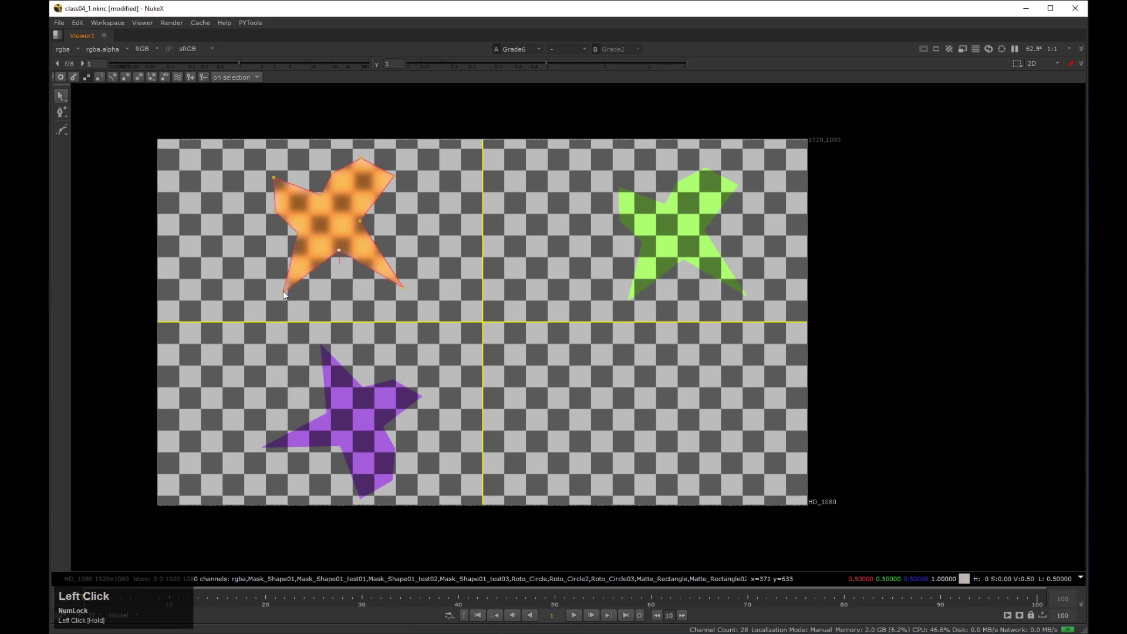
Refine the star by adjusting its two lower tips, its upper-right arm and the notch between the right-hand arms.
drag(283, 290, 293, 299)
drag(403, 287, 410, 300)
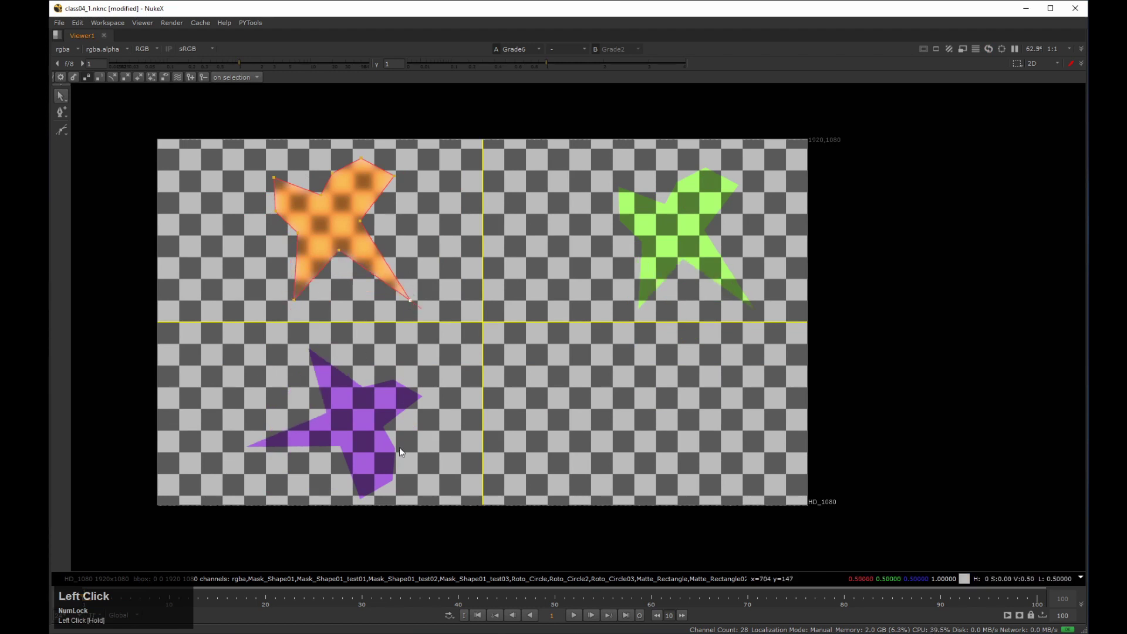
mouse_move(360, 221)
mouse_down()
mouse_move(410, 228)
mouse_move(370, 221)
mouse_up()
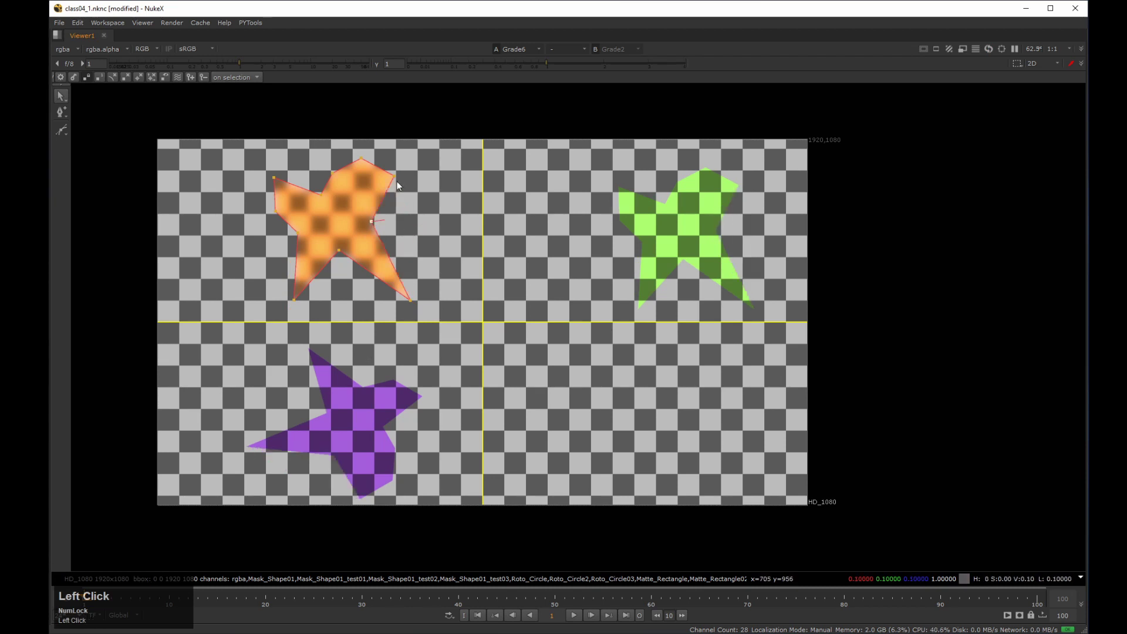
drag(360, 159, 400, 174)
drag(371, 221, 367, 219)
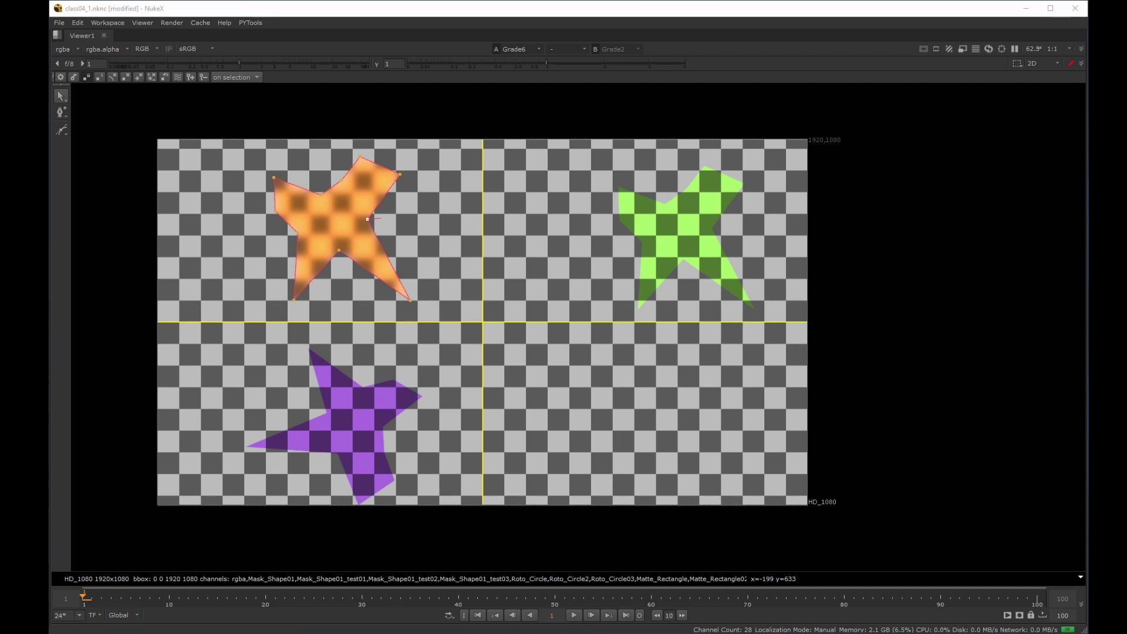
Restore the full workspace layout, open Roto5's properties and view its alpha channel.
key(space)
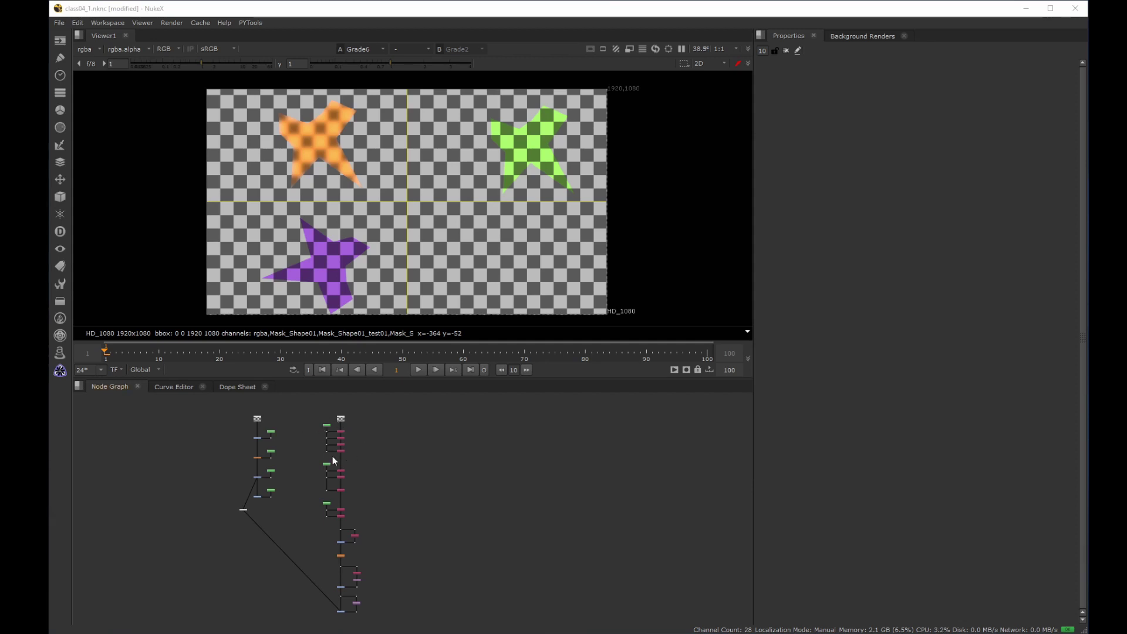
middle_click(321, 416)
click(304, 469)
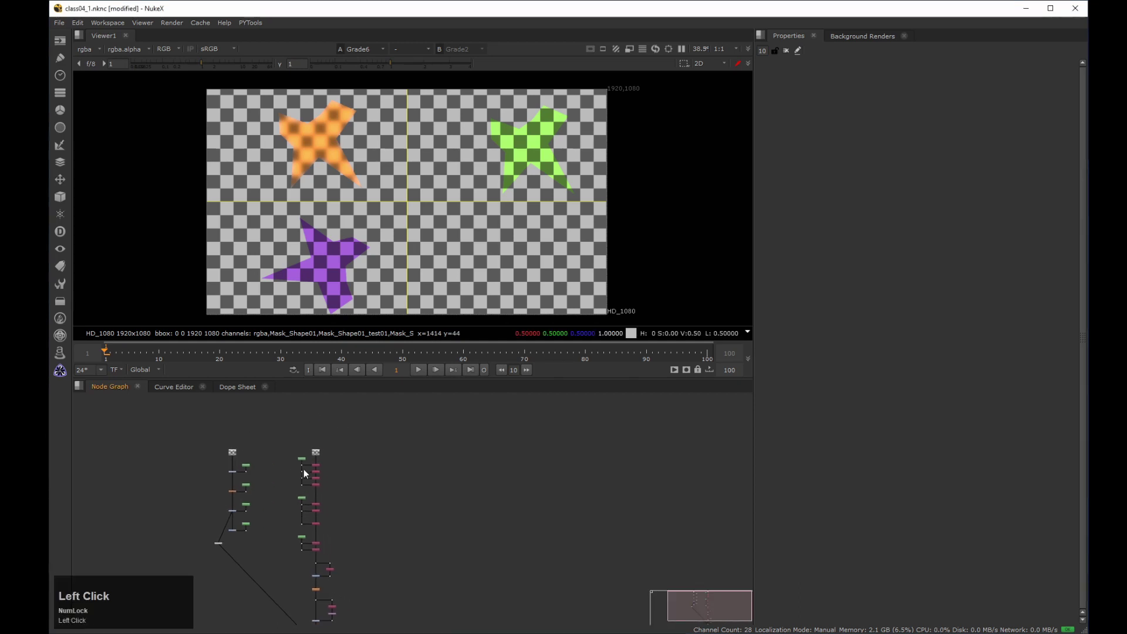
middle_drag(304, 470, 346, 490)
double_click(327, 452)
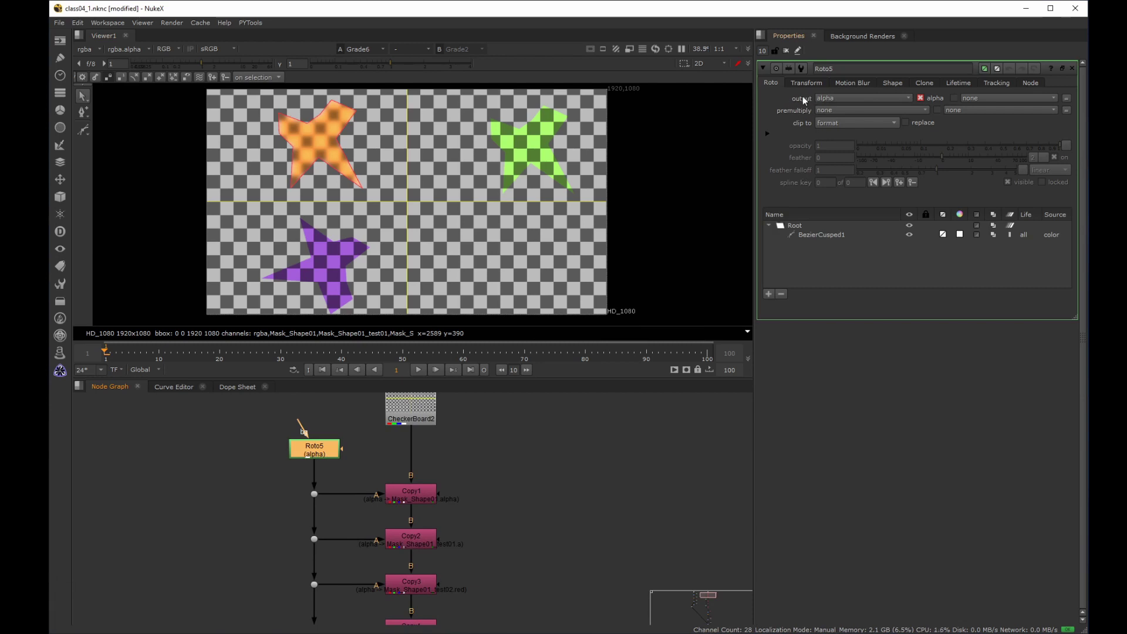
drag(374, 406, 253, 478)
key(2)
middle_drag(337, 188, 372, 175)
key(a)
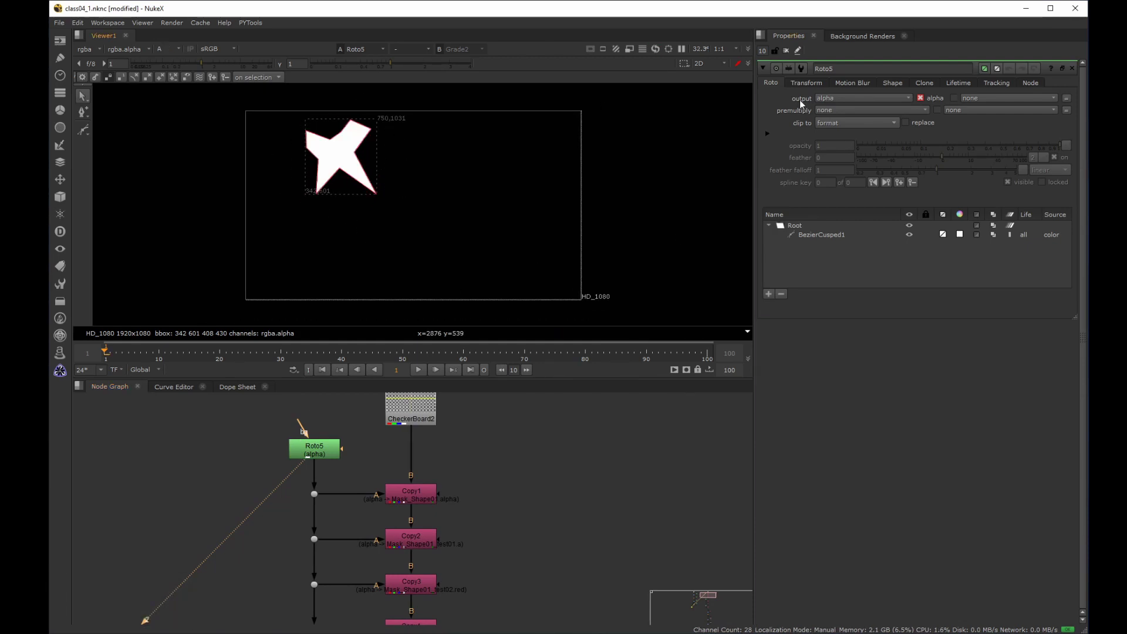
Set Roto5's output to none, and open and cancel the new-channel prompt for its additional output.
click(831, 98)
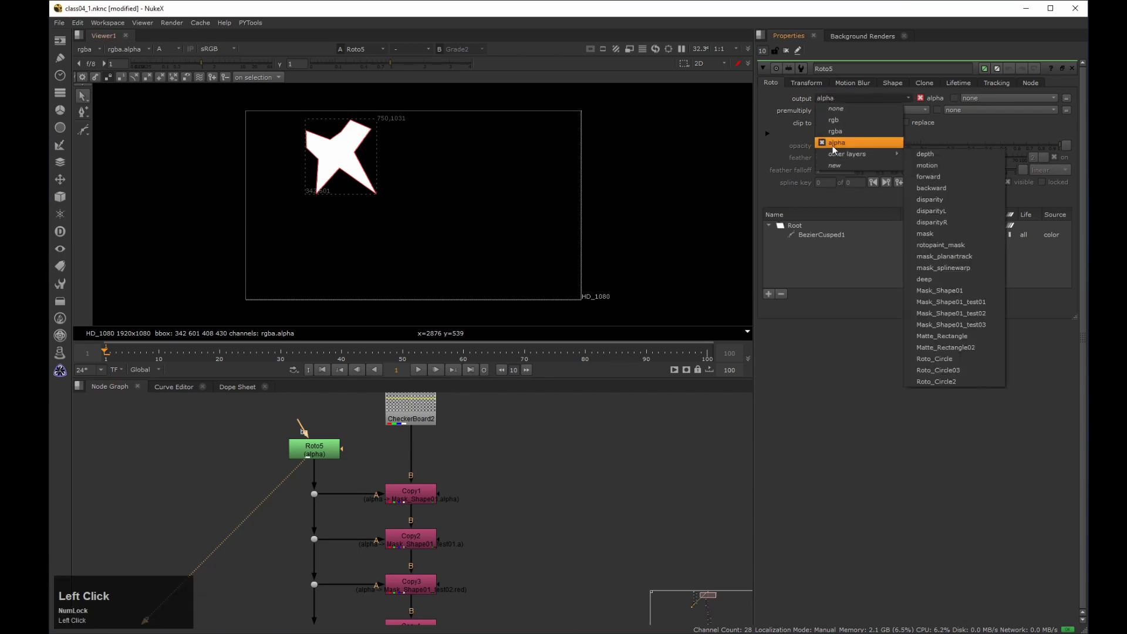
click(837, 110)
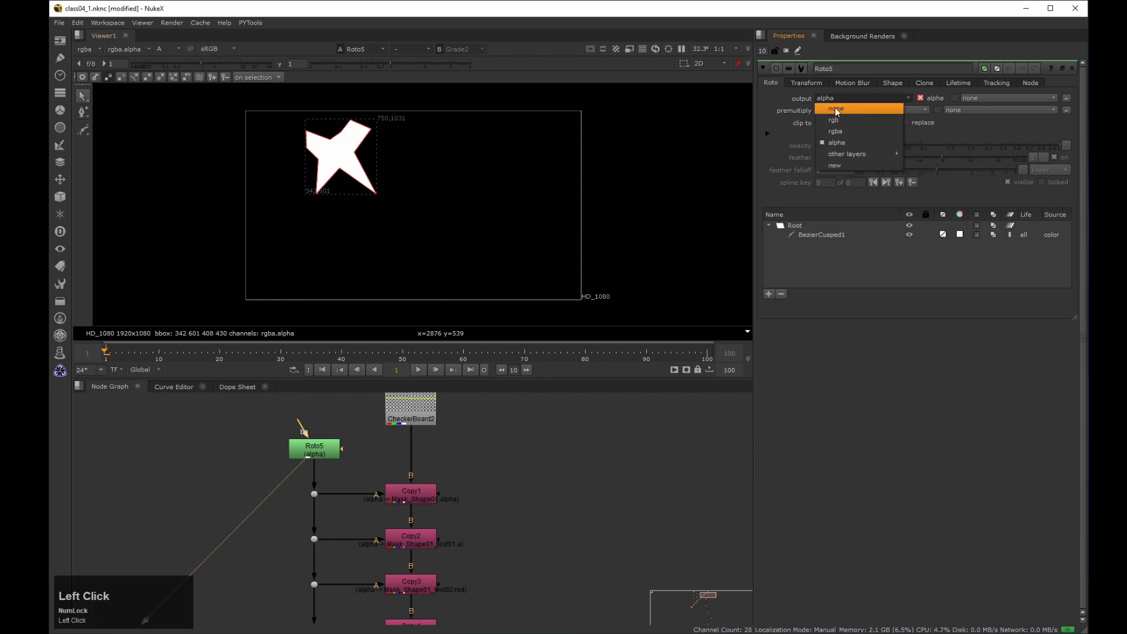
click(957, 99)
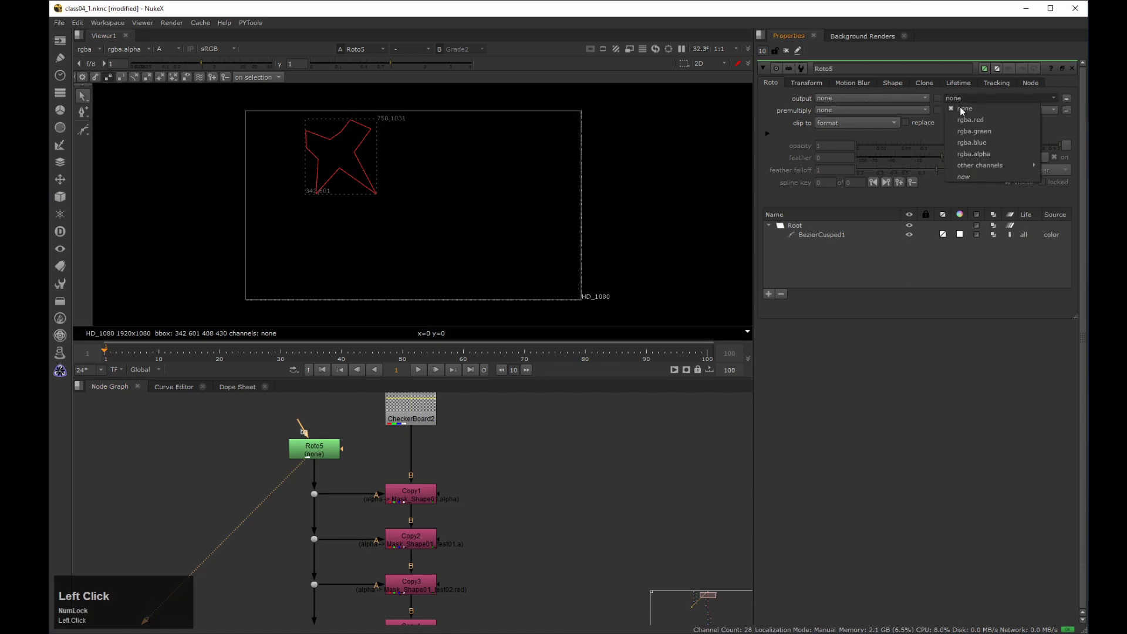
click(973, 177)
drag(558, 290, 478, 237)
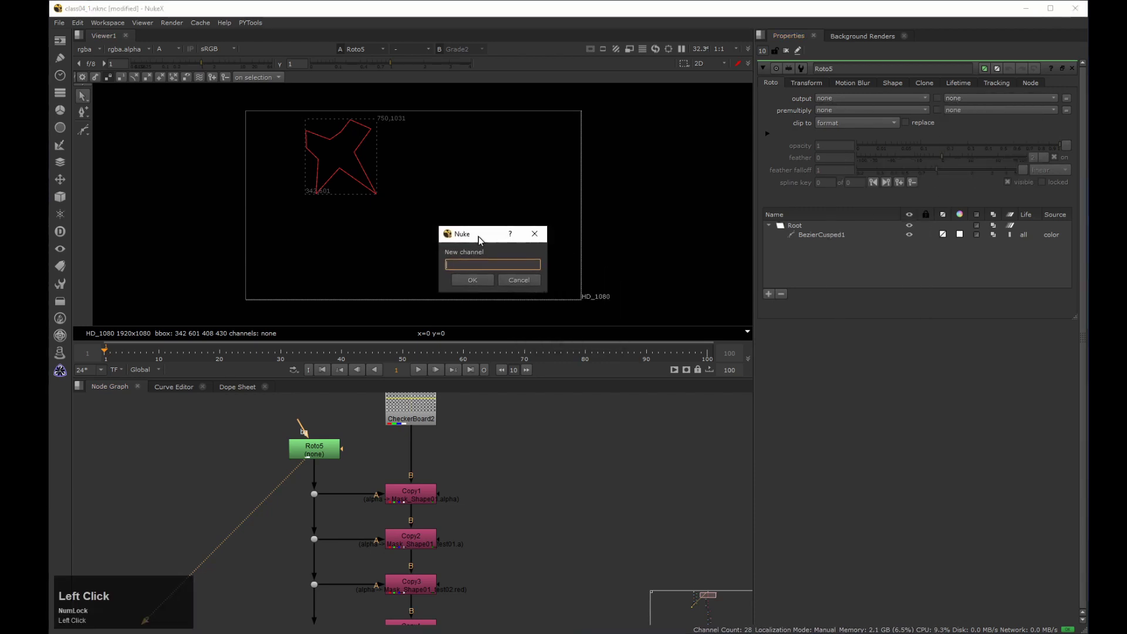
click(526, 280)
click(452, 464)
middle_click(467, 458)
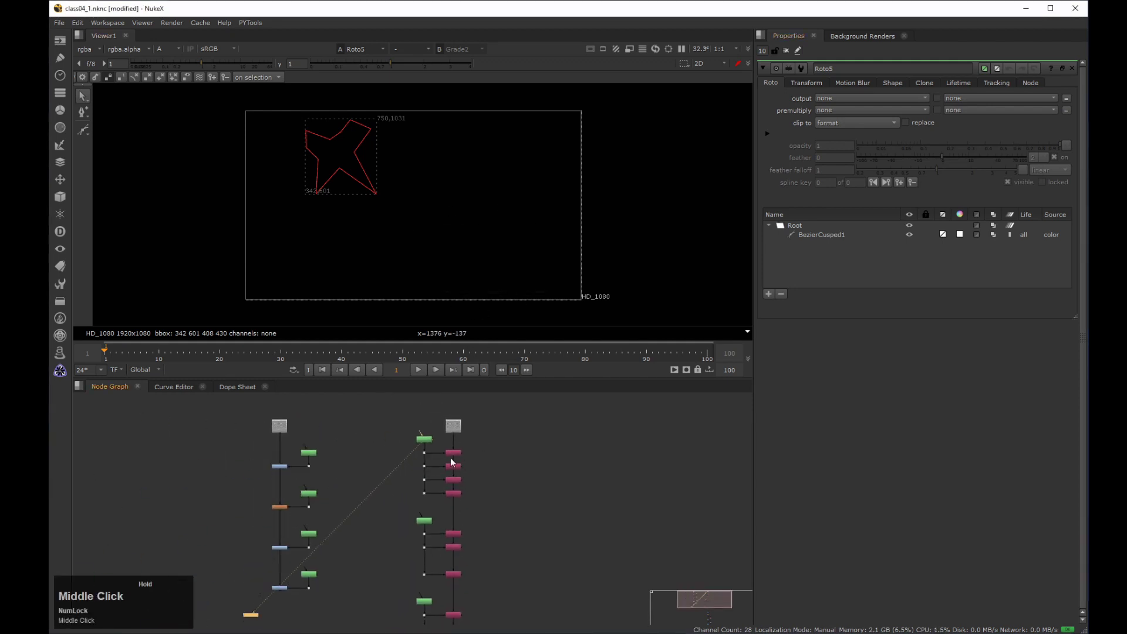
Duplicate the three Roto nodes of the second tree into an empty area of the node graph to its right.
click(433, 441)
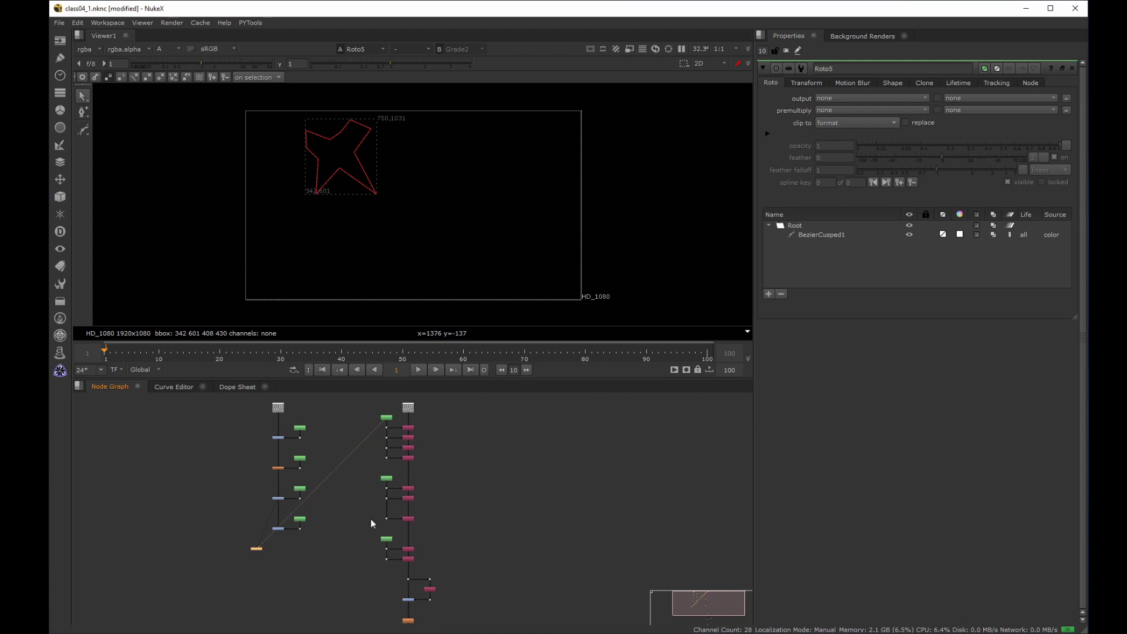
click(385, 417)
shift+click(386, 478)
key(ctrl+c)
key(ctrl+v)
middle_drag(565, 452, 496, 432)
drag(508, 446, 516, 491)
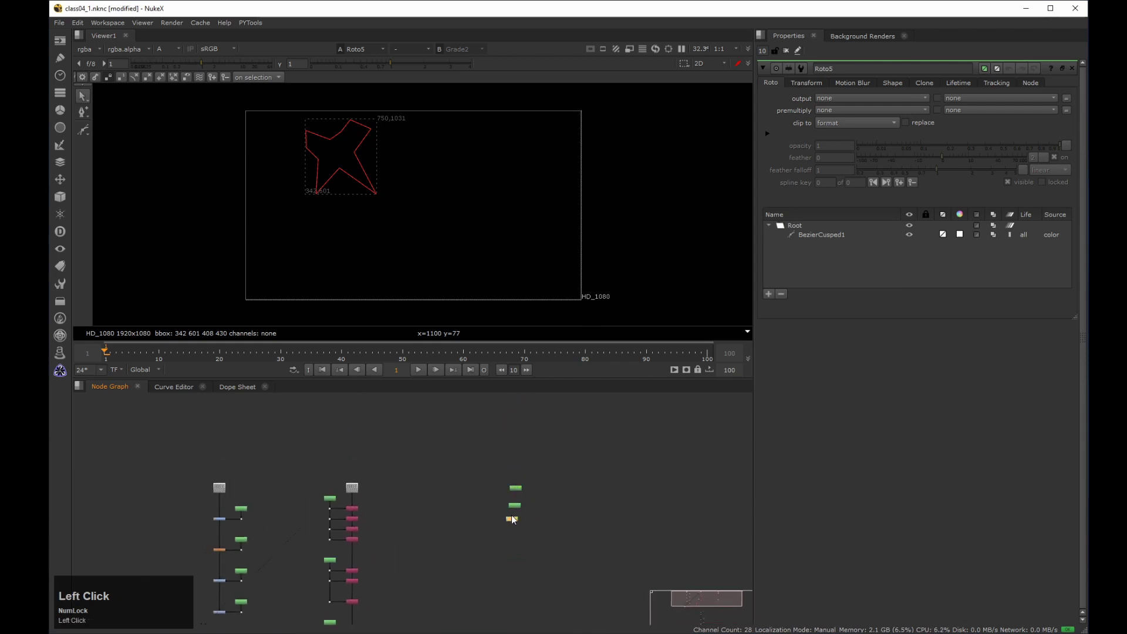
Duplicate the CheckerBoard node and place the copy above the three duplicated Roto nodes.
scroll(511, 515, up, 2)
click(292, 469)
ctrl+middle_drag(313, 460, 354, 460)
ctrl+click(461, 440)
key(ctrl+v)
scroll(486, 433, up, 4)
middle_drag(480, 425, 375, 441)
drag(358, 450, 395, 496)
middle_drag(395, 496, 403, 435)
drag(398, 484, 399, 451)
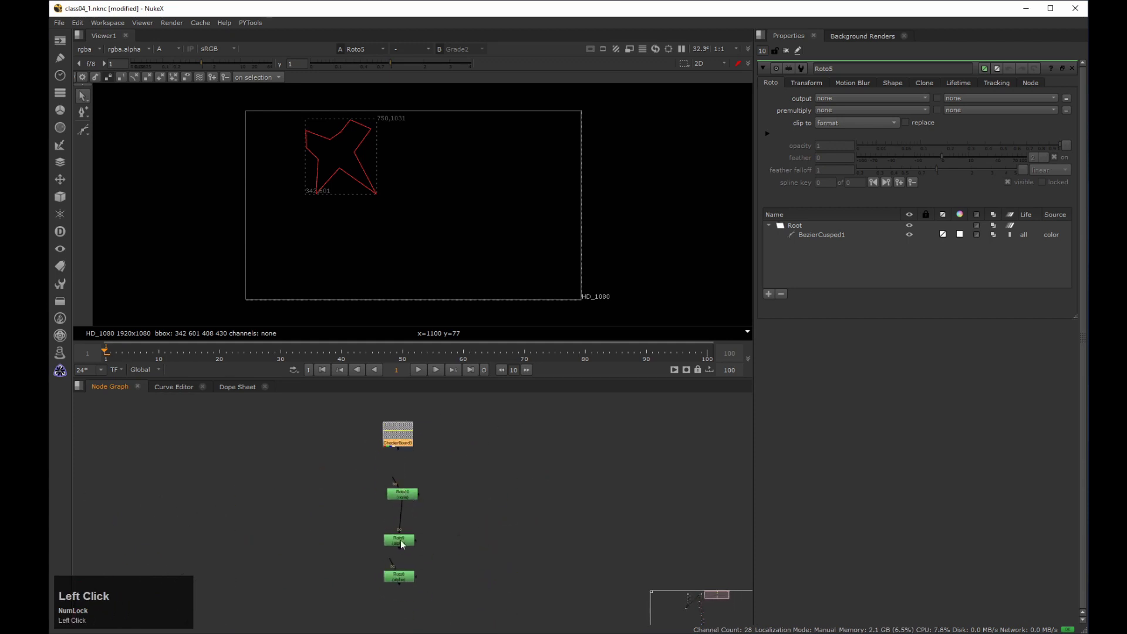
Stack the three duplicated Rotos in one connected, evenly spaced column beneath the new CheckerBoard.
drag(400, 495, 398, 489)
drag(395, 542, 400, 527)
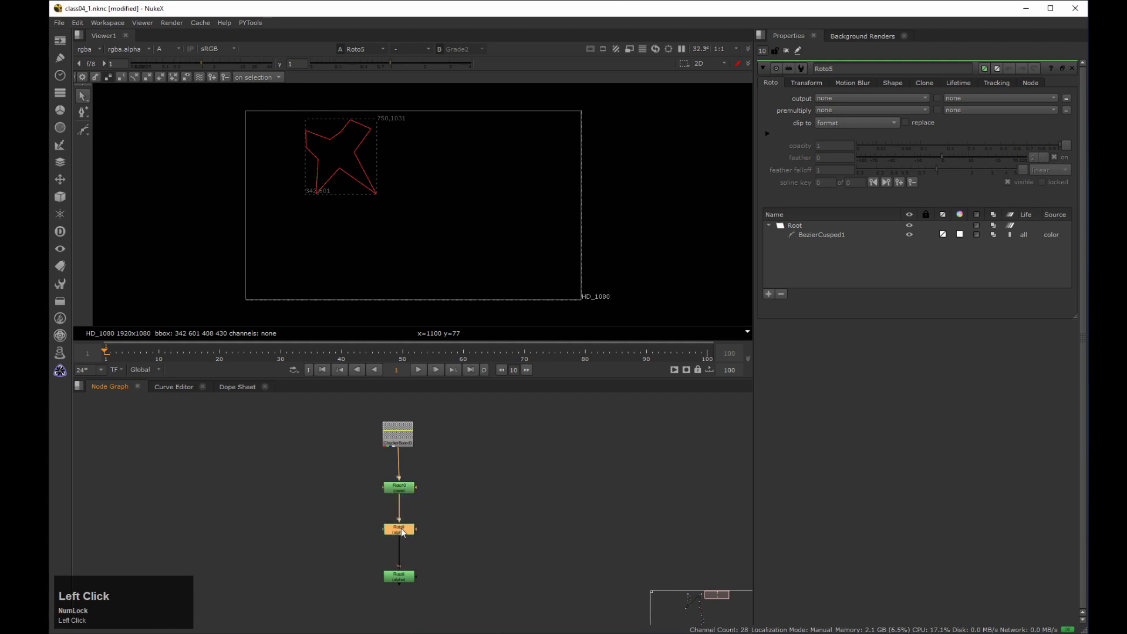
middle_drag(429, 536, 414, 536)
click(415, 520)
click(386, 568)
drag(386, 568, 387, 545)
click(403, 528)
mouse_move(419, 469)
mouse_down()
mouse_move(343, 494)
mouse_move(372, 487)
mouse_up()
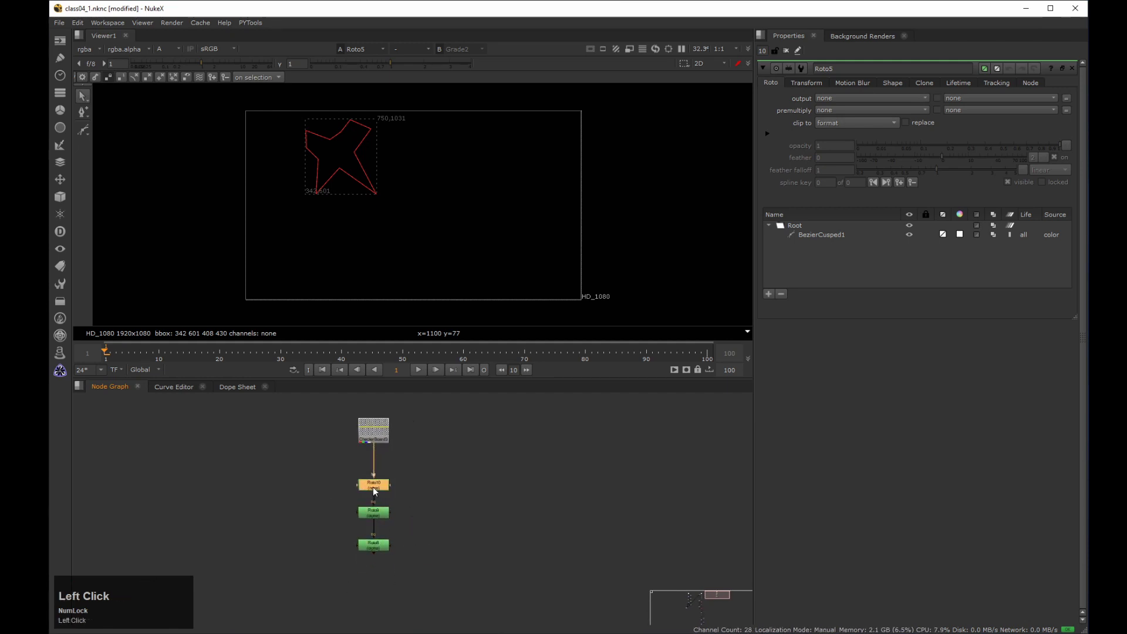
Open Roto10's properties, close Roto5's, and set Roto10's main output to none.
double_click(375, 485)
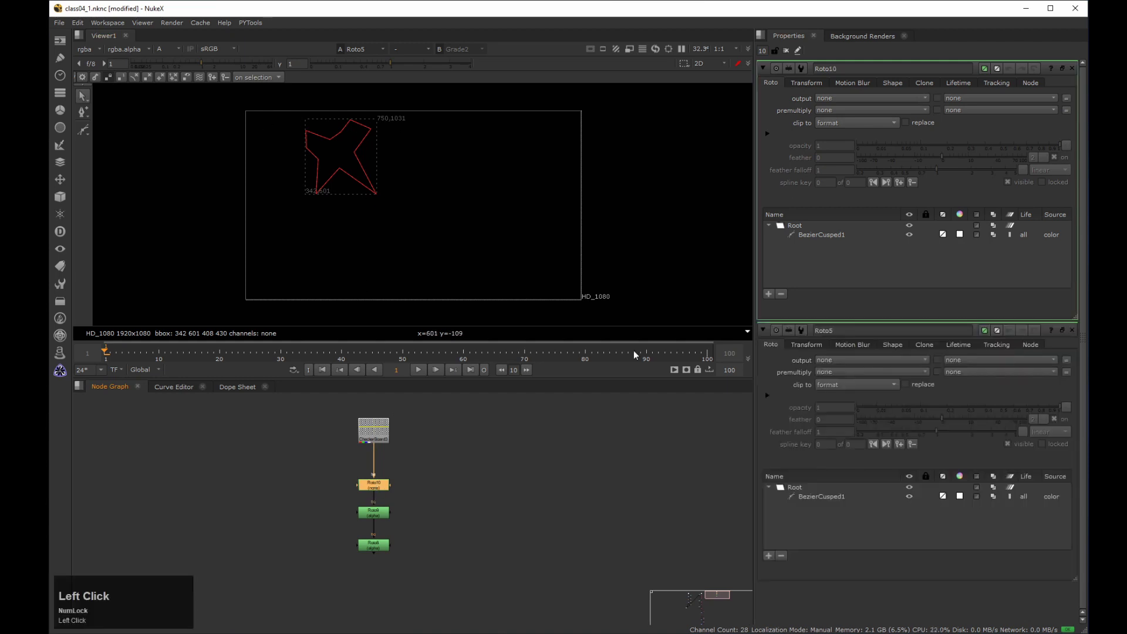
click(1071, 330)
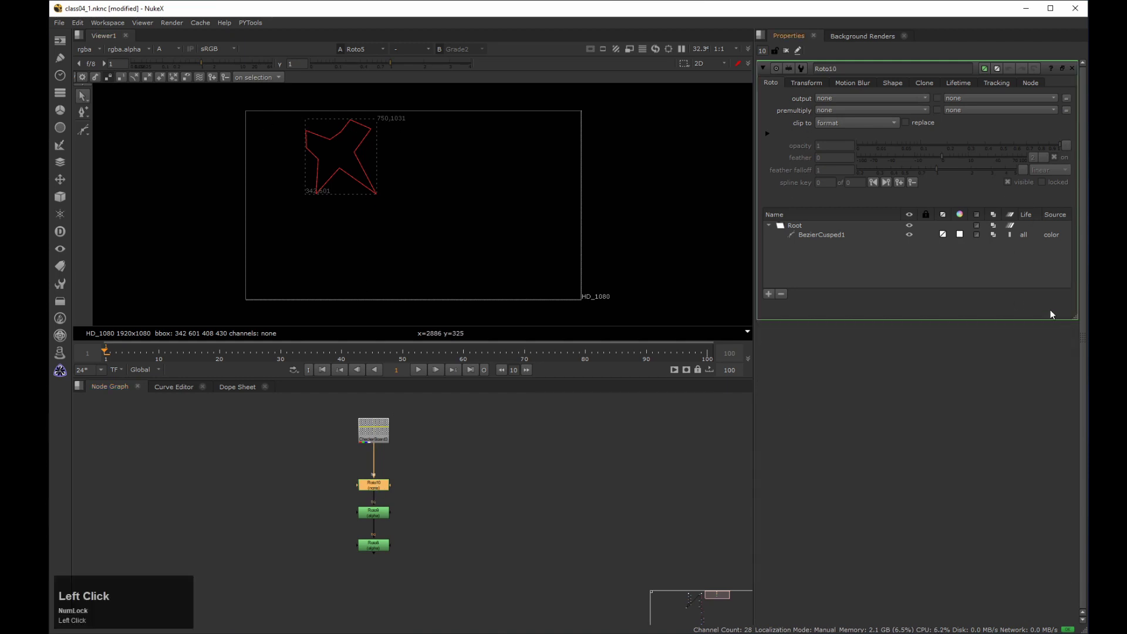
click(822, 98)
click(837, 142)
click(837, 97)
click(838, 108)
Create a new channel Mask_Shape10.alpha as Roto10's additional output, accepting the new layer Mask_Shape10.
click(981, 98)
click(976, 176)
drag(568, 295, 492, 243)
text(Mask)
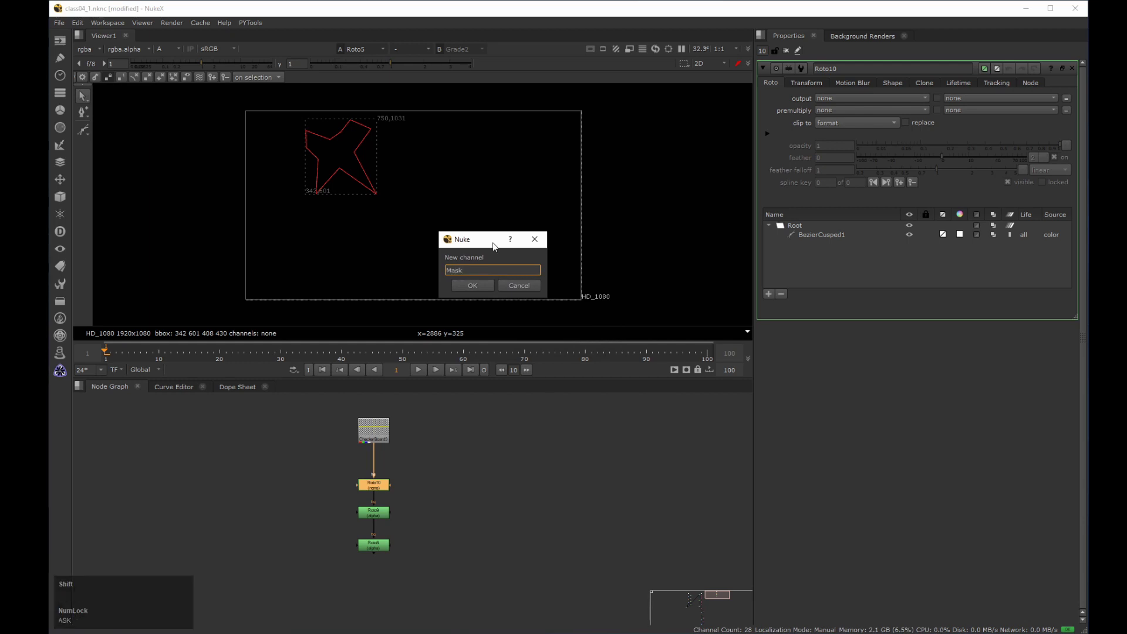
text(_S)
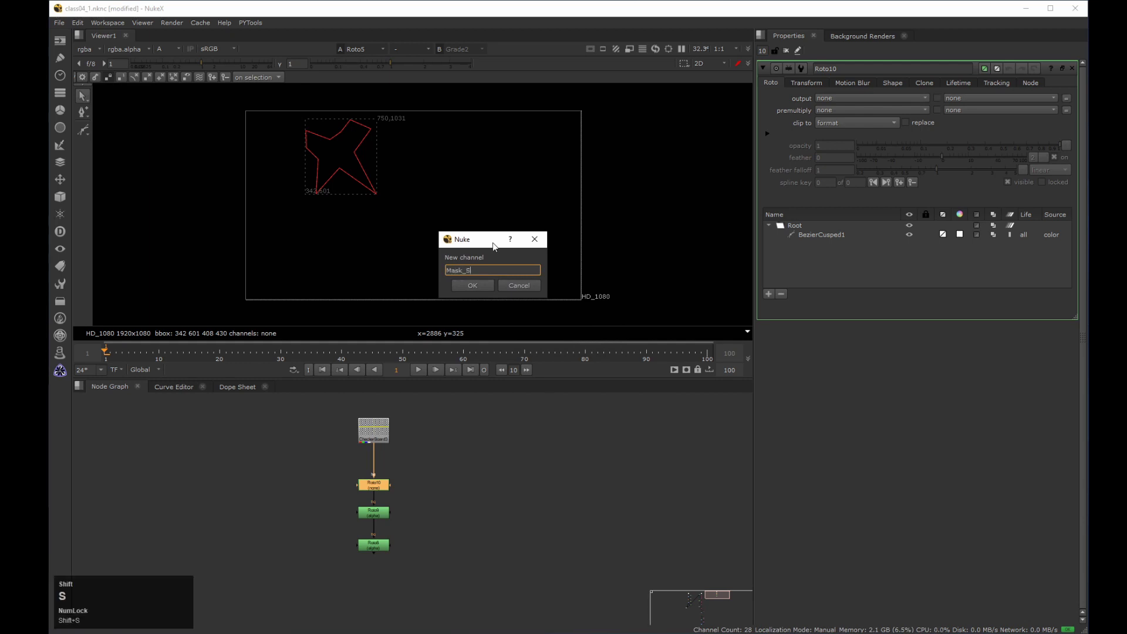
text(hape1)
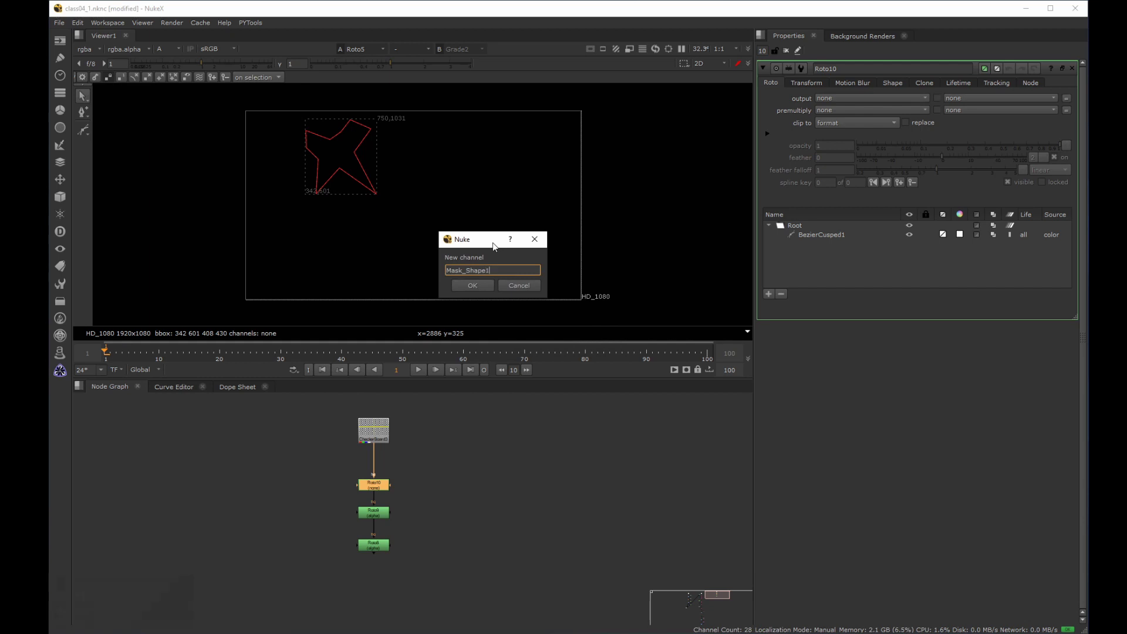
text(0.alpha)
key(Return)
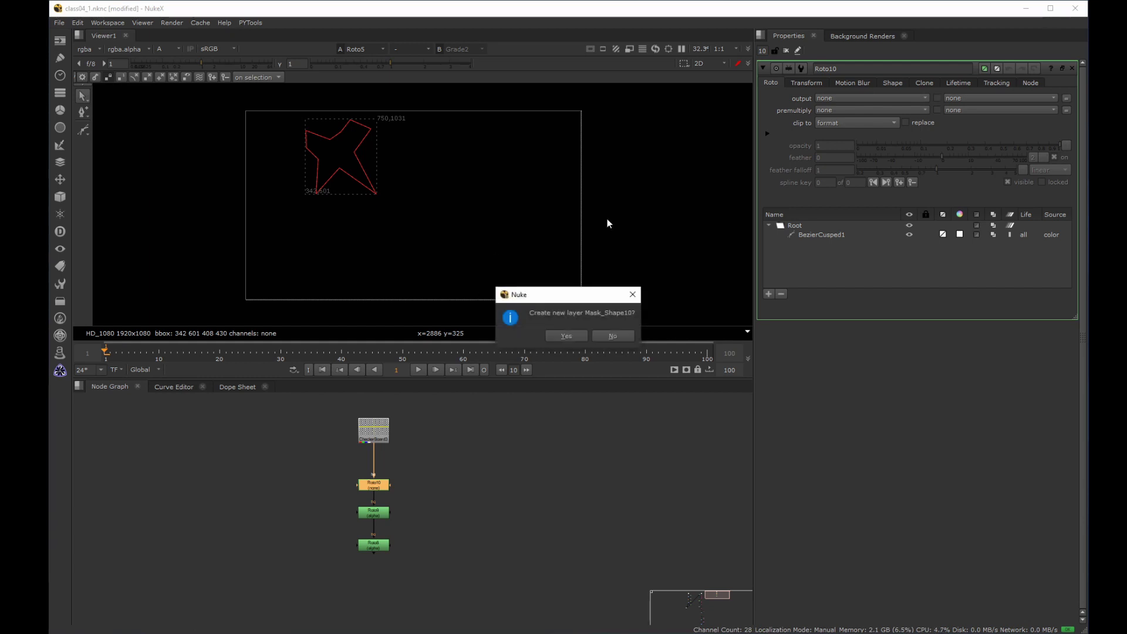
click(565, 335)
Set Roto9's main output to none and its additional output to a new channel, Mask_Circle10.alpha.
middle_click(417, 477)
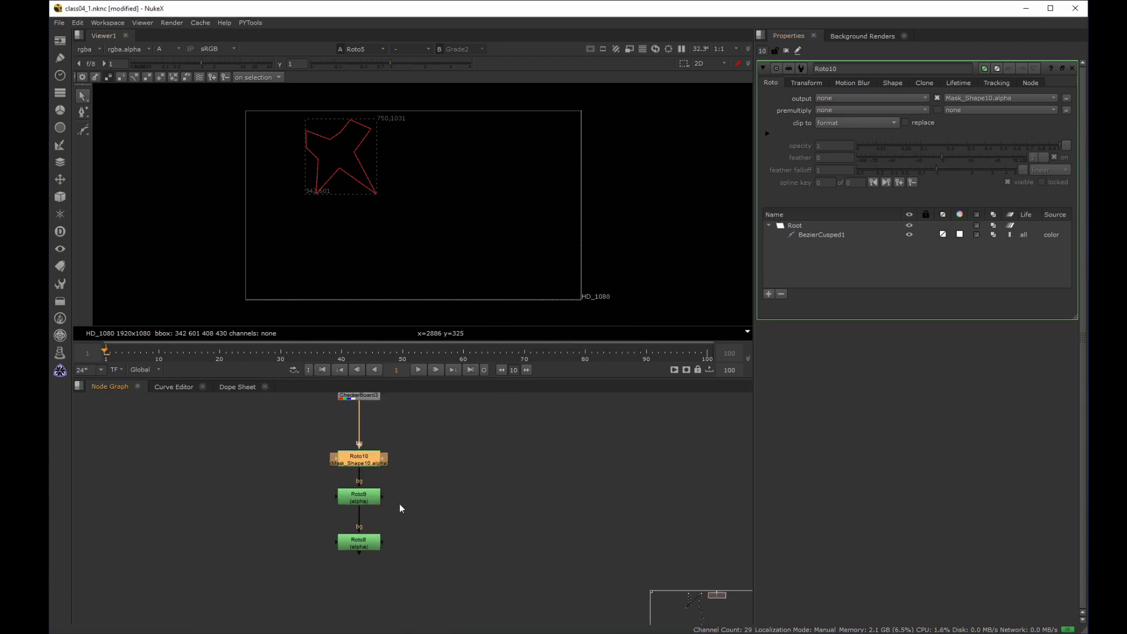
click(366, 497)
click(829, 98)
click(835, 107)
click(987, 101)
click(980, 189)
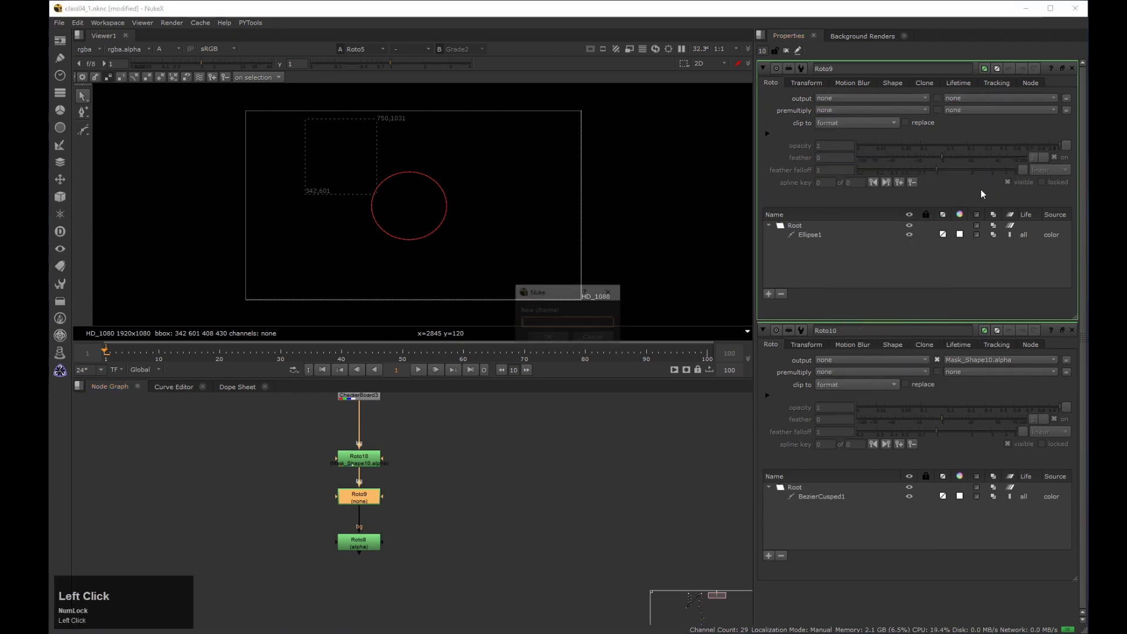
text(Mask)
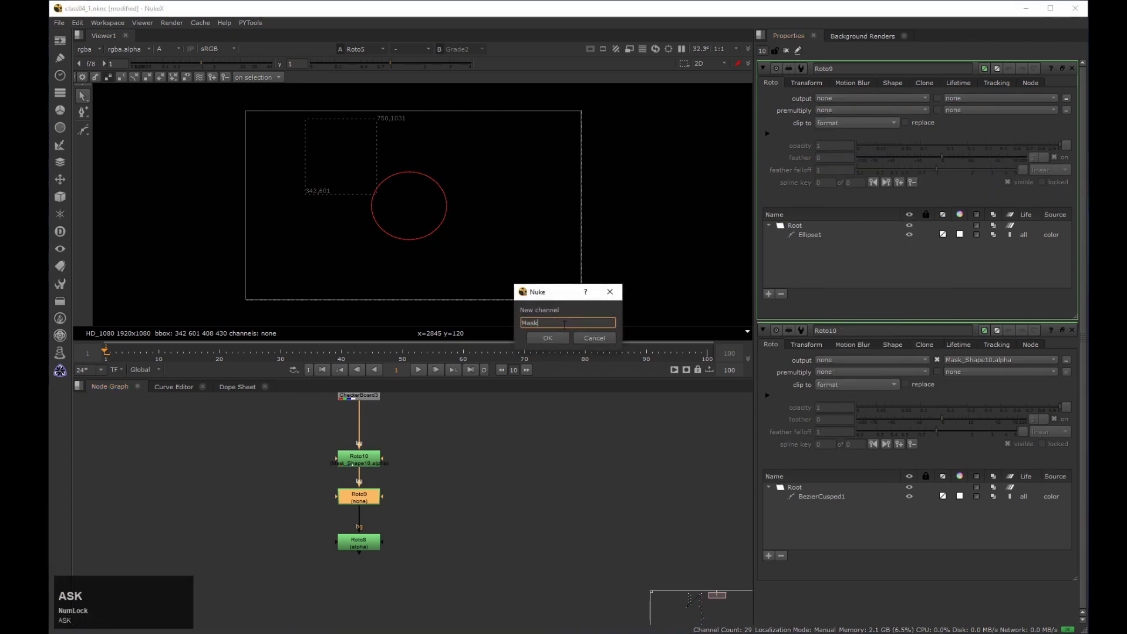
text(_Circle10.la)
key(BackSpace)
text(alpha)
key(Return)
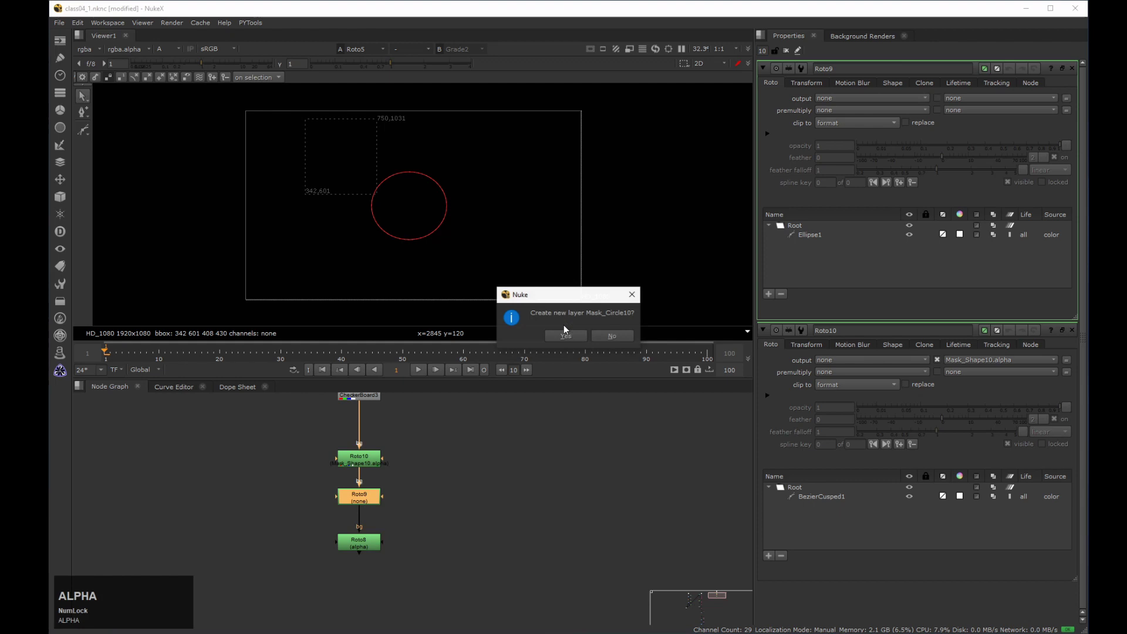
click(567, 336)
Set Roto8's main output to none and its additional output to a new channel, Mask_Rectangle.alpha.
click(416, 399)
click(359, 543)
double_click(358, 545)
click(836, 98)
click(835, 109)
click(997, 98)
click(991, 194)
text(Mask_Rectangle.alpha)
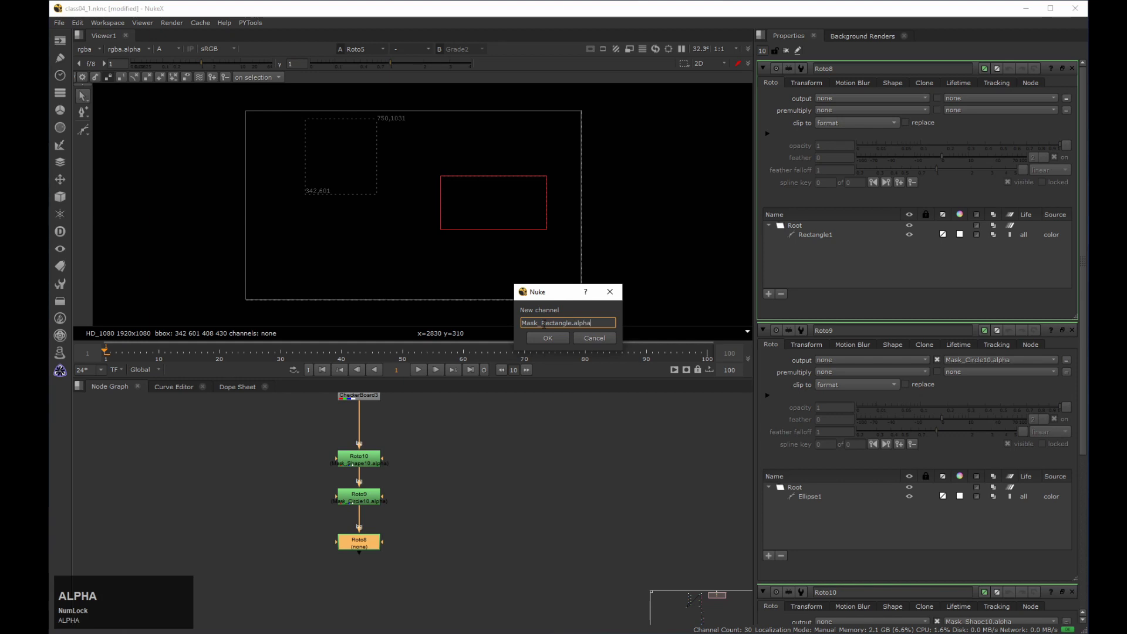
key(Return)
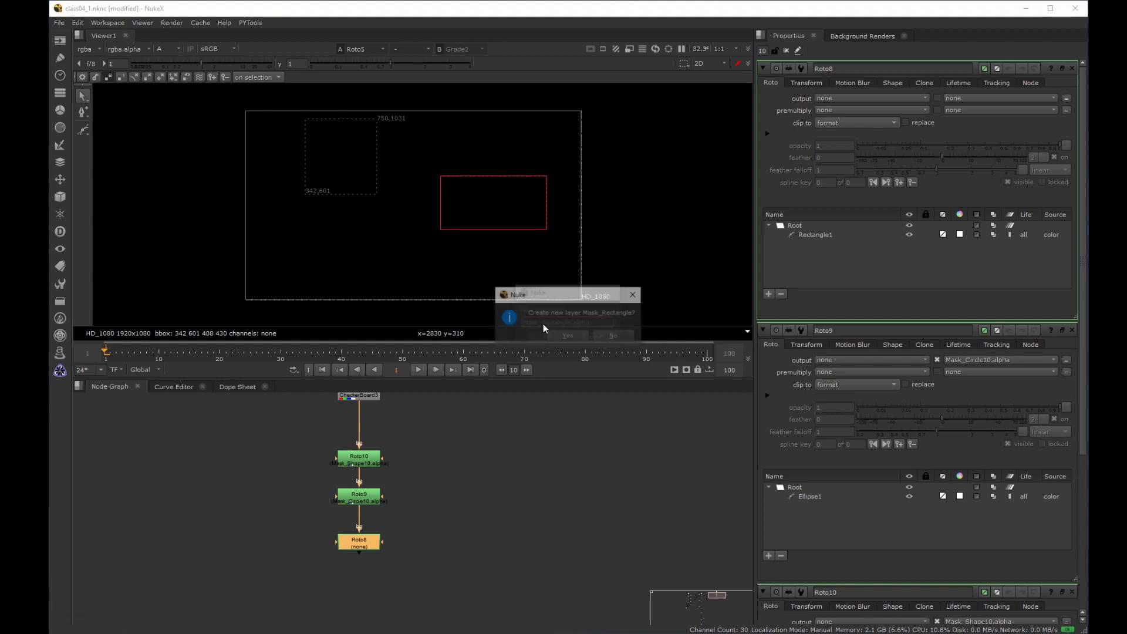
key(Return)
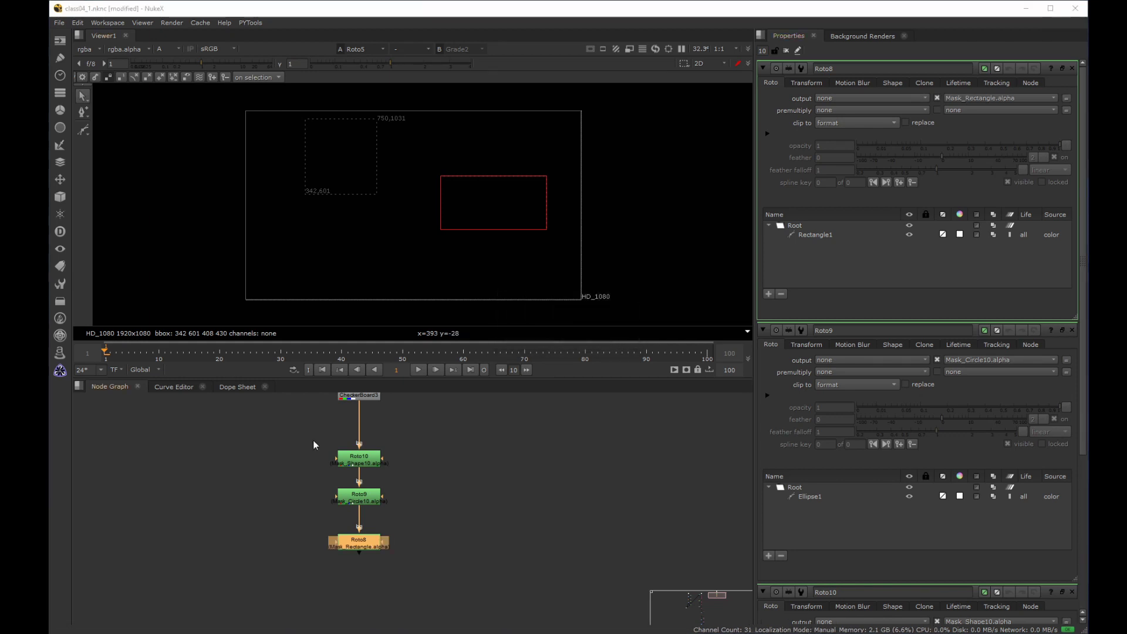
Add a LayerContactSheet after Roto8 and view its layers in RGB with the layer names shown.
click(516, 509)
key(Tab)
text(lay)
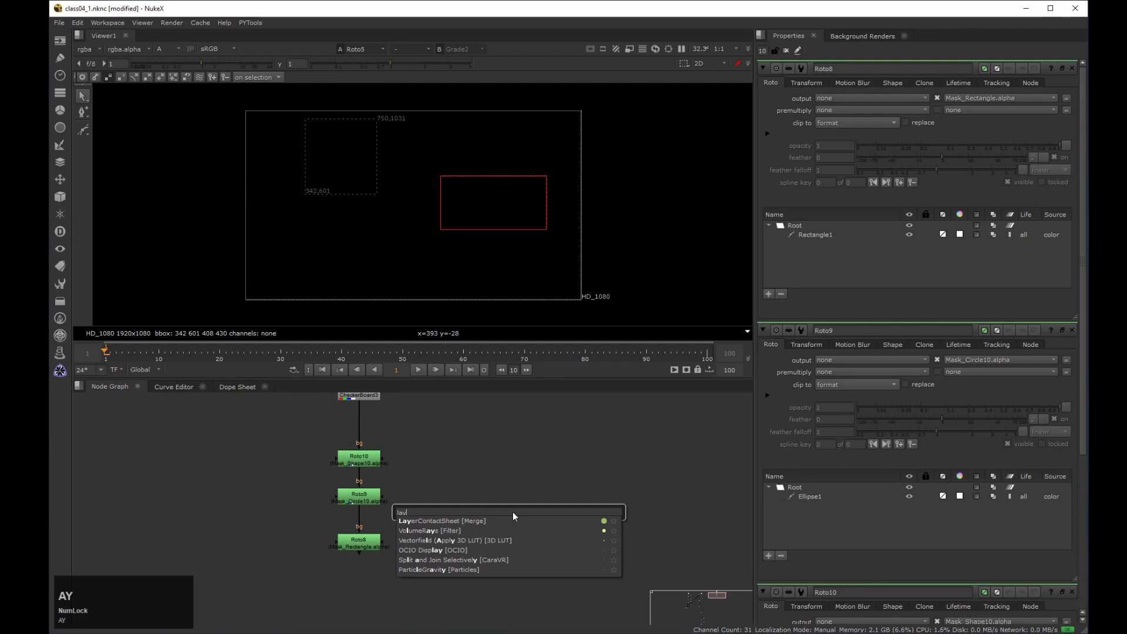
key(Return)
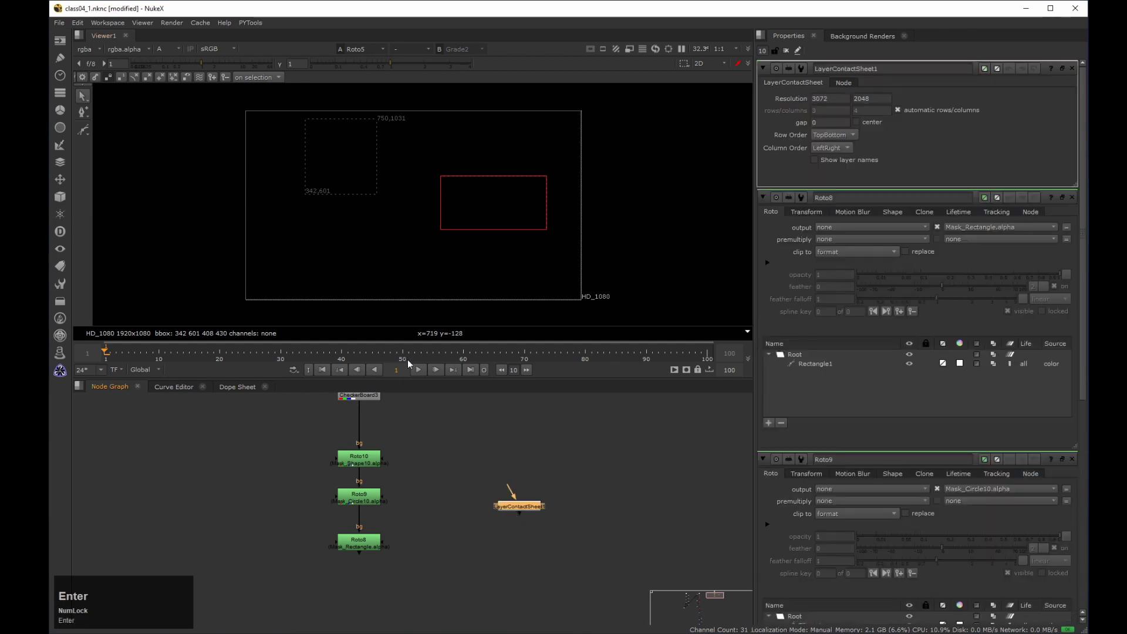
drag(508, 488, 378, 537)
click(520, 506)
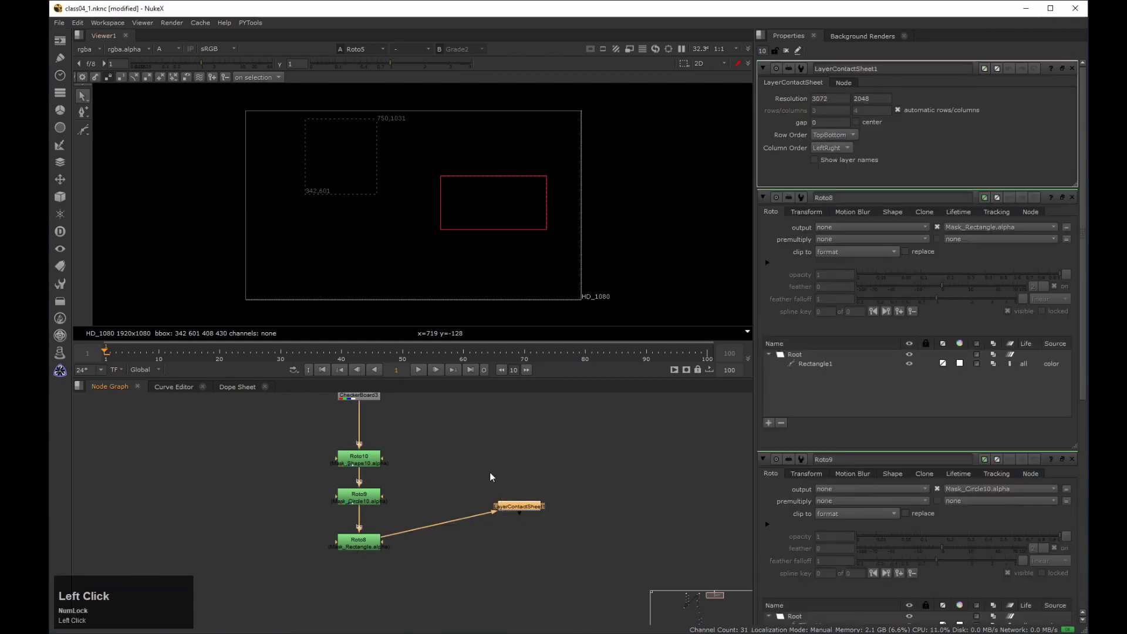
key(1)
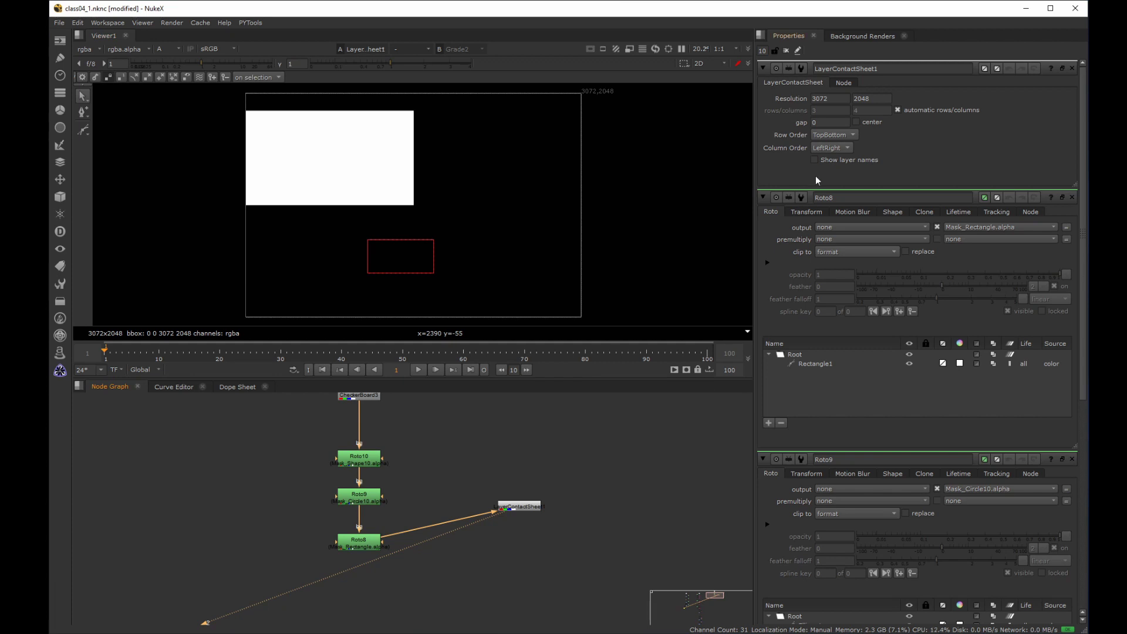
click(814, 160)
drag(503, 564, 488, 582)
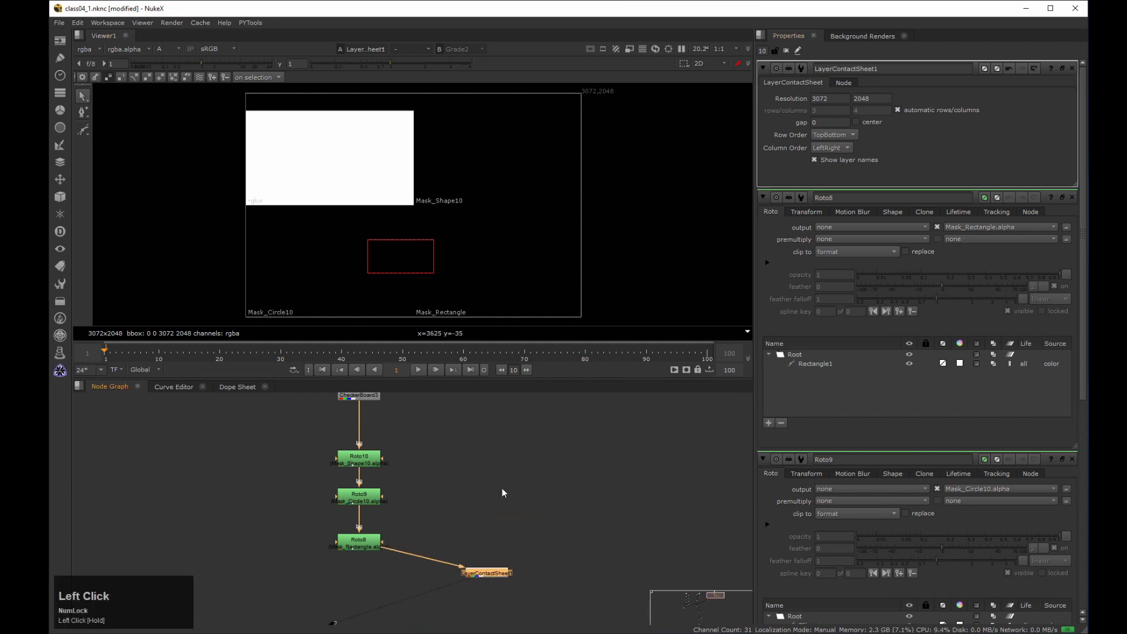
key(a)
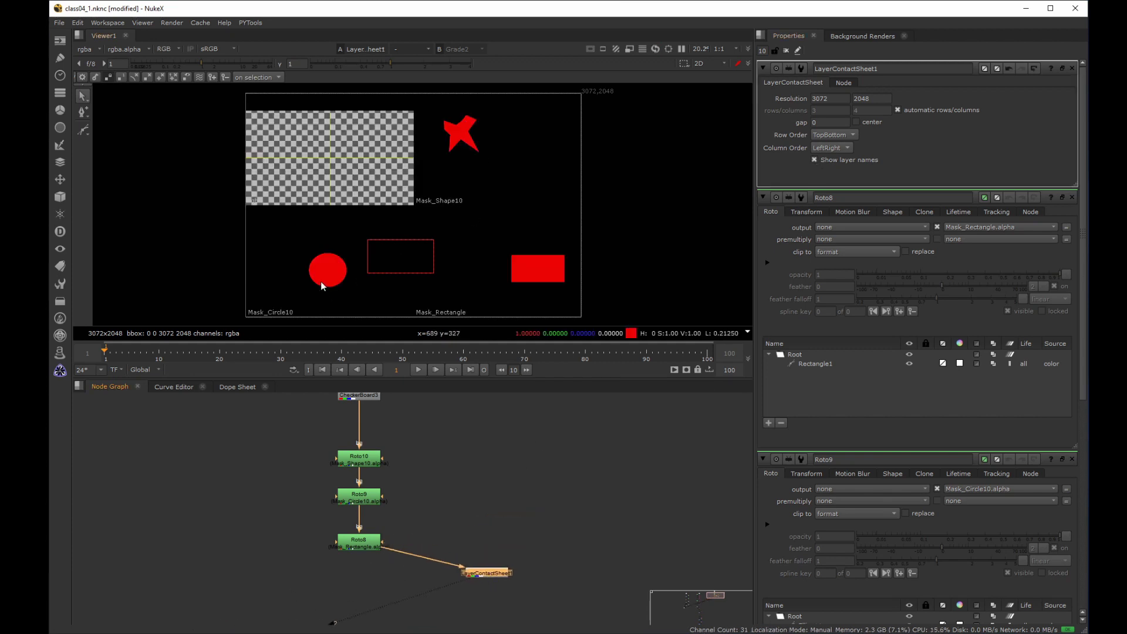
Close all properties panels, then duplicate the earlier tree's Shuffle, Grade, Blur and Transform nodes near the new Rotos.
click(785, 51)
middle_click(188, 475)
middle_drag(247, 456, 298, 454)
mouse_move(148, 587)
middle_down()
mouse_move(284, 475)
mouse_move(272, 445)
middle_up()
scroll(284, 475, down, 3)
drag(318, 454, 225, 565)
key(ctrl+c)
middle_drag(343, 481, 284, 537)
click(326, 483)
key(ctrl+v)
Connect the top Dot of the duplicated Grade and Blur tree to Roto8's output.
scroll(327, 460, up, 2)
middle_drag(342, 499, 344, 482)
scroll(343, 483, up, 2)
drag(344, 484, 357, 531)
middle_drag(336, 451, 357, 532)
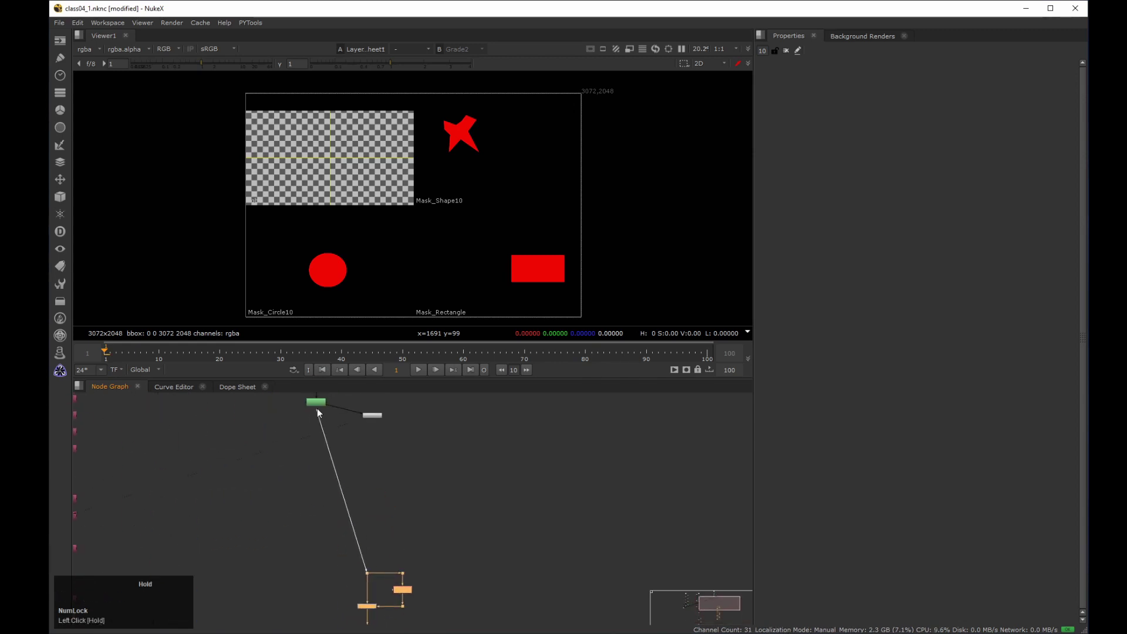
drag(317, 409, 316, 403)
Move the duplicated Grade and Blur tree up so it sits close beneath Roto8.
scroll(329, 488, down, 4)
middle_drag(329, 489, 334, 435)
drag(434, 435, 348, 568)
middle_drag(328, 492, 343, 527)
scroll(344, 528, up, 2)
drag(404, 516, 356, 455)
middle_drag(371, 437, 330, 522)
scroll(331, 522, up, 2)
drag(350, 520, 378, 493)
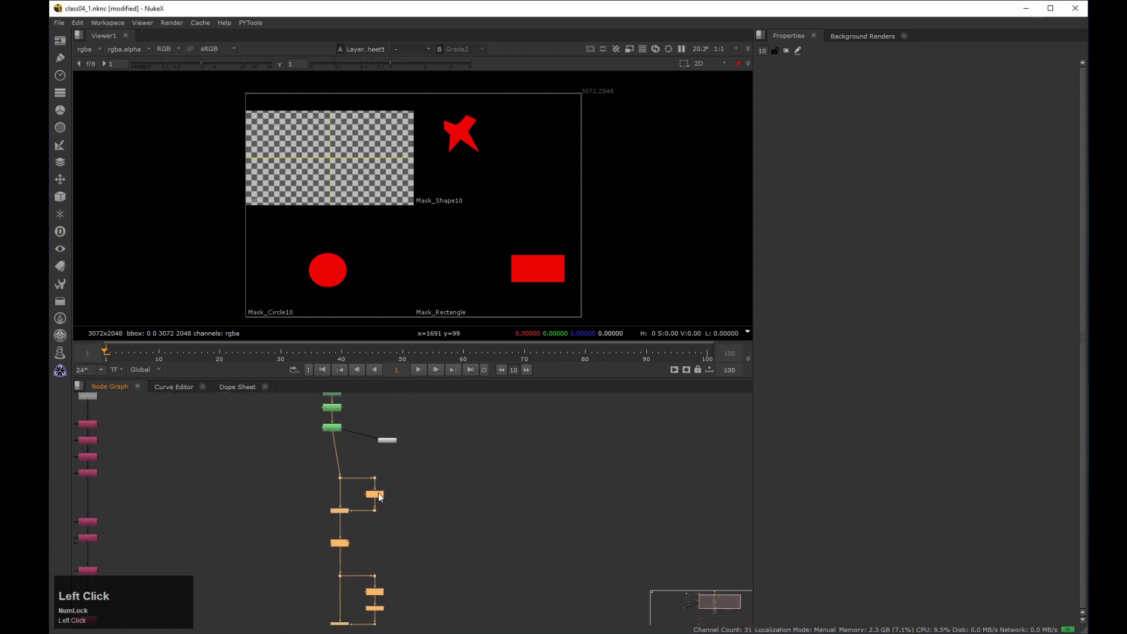
Set Shuffle3's input layer to Mask_Shape10.
click(371, 492)
middle_drag(397, 477, 355, 480)
scroll(355, 480, up, 2)
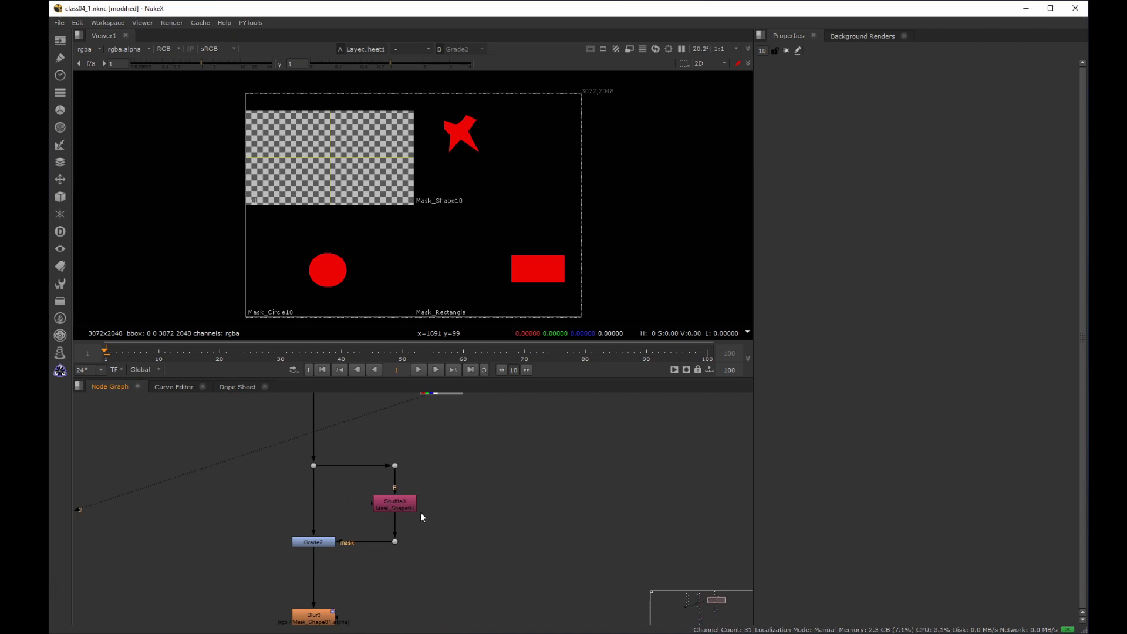
double_click(405, 505)
click(826, 127)
drag(825, 126, 844, 389)
Set Blur3's mask channel to Mask_Shape10.alpha.
click(358, 574)
middle_drag(358, 574, 390, 501)
double_click(338, 514)
click(836, 136)
drag(837, 139, 848, 236)
Set Shuffle4's input layer to Mask_Shape10.
middle_drag(407, 623, 412, 487)
click(433, 495)
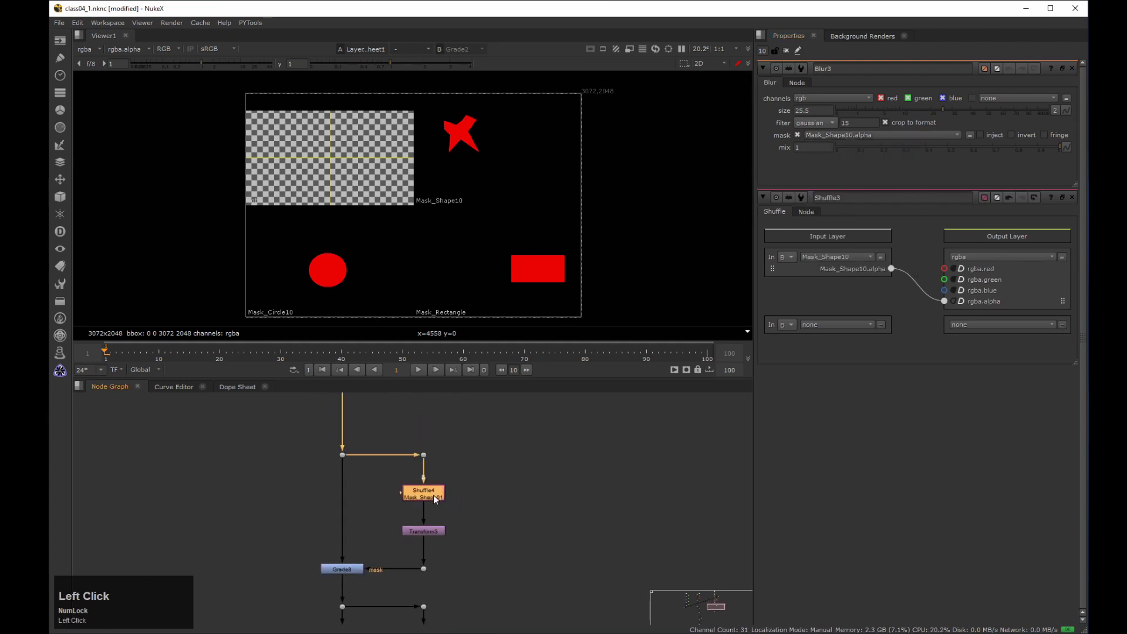
double_click(433, 495)
drag(847, 134, 848, 386)
Set Transform4's channels to Mask_Shape10 and Grade9's mask channel to Mask_Shape10.alpha.
middle_drag(437, 622, 474, 511)
double_click(473, 507)
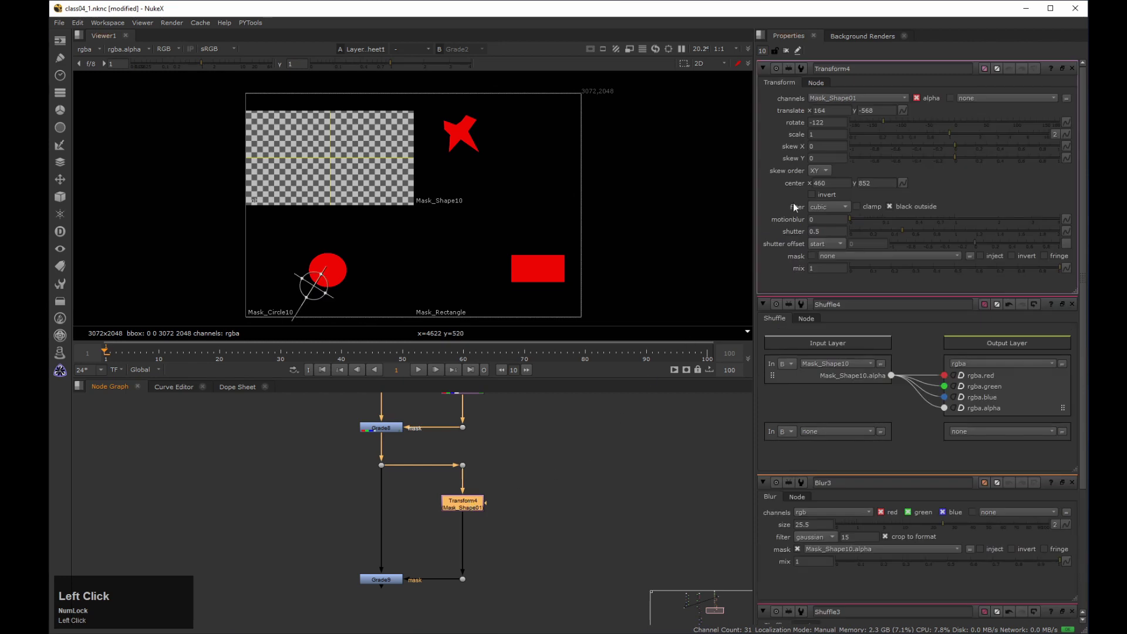
drag(850, 97, 850, 193)
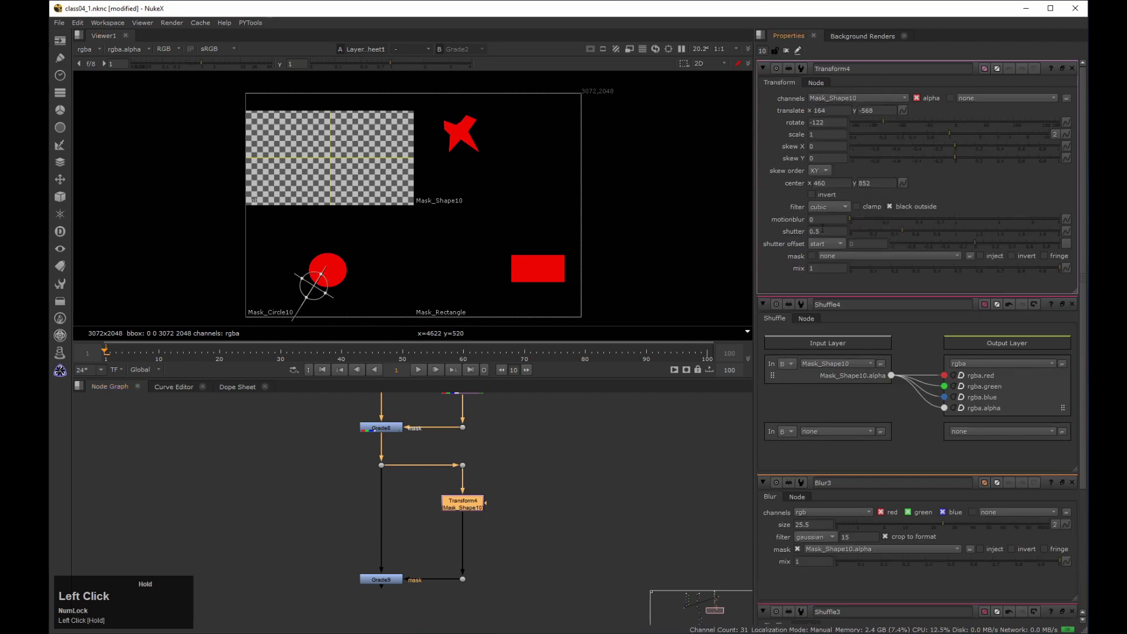
double_click(381, 579)
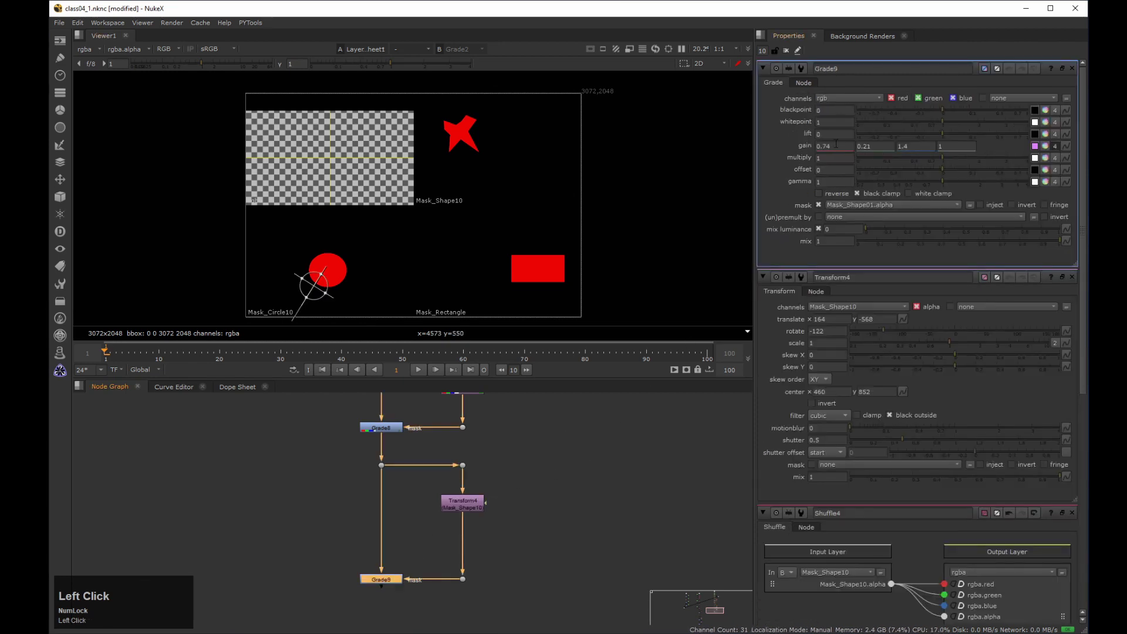
click(859, 205)
drag(858, 206, 864, 306)
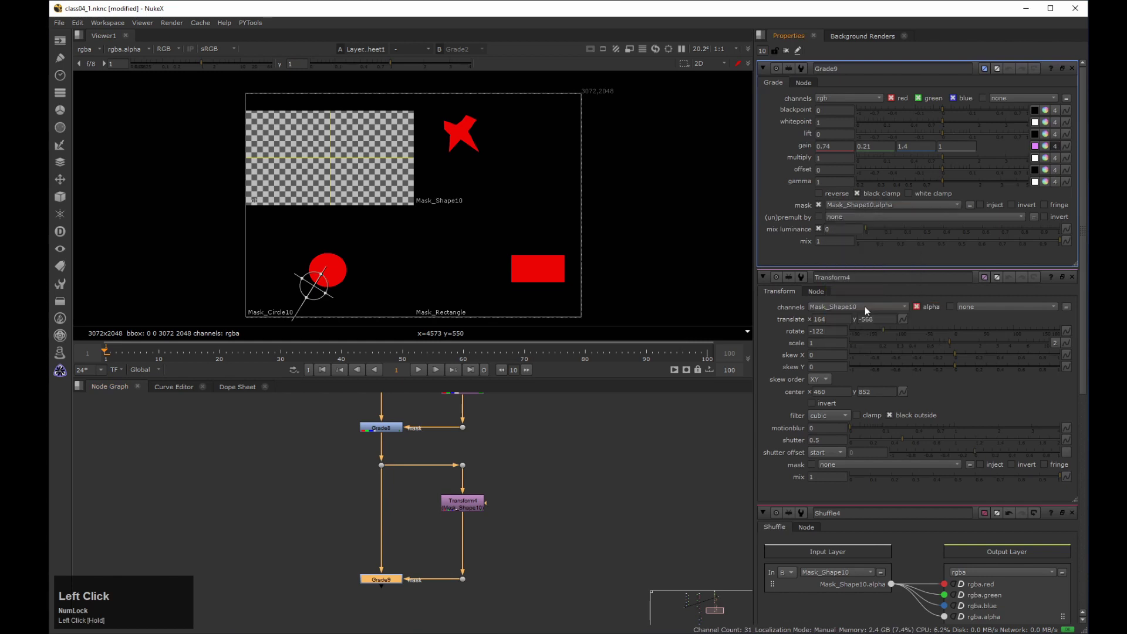
View Grade9's result and close all properties panels.
click(369, 577)
key(2)
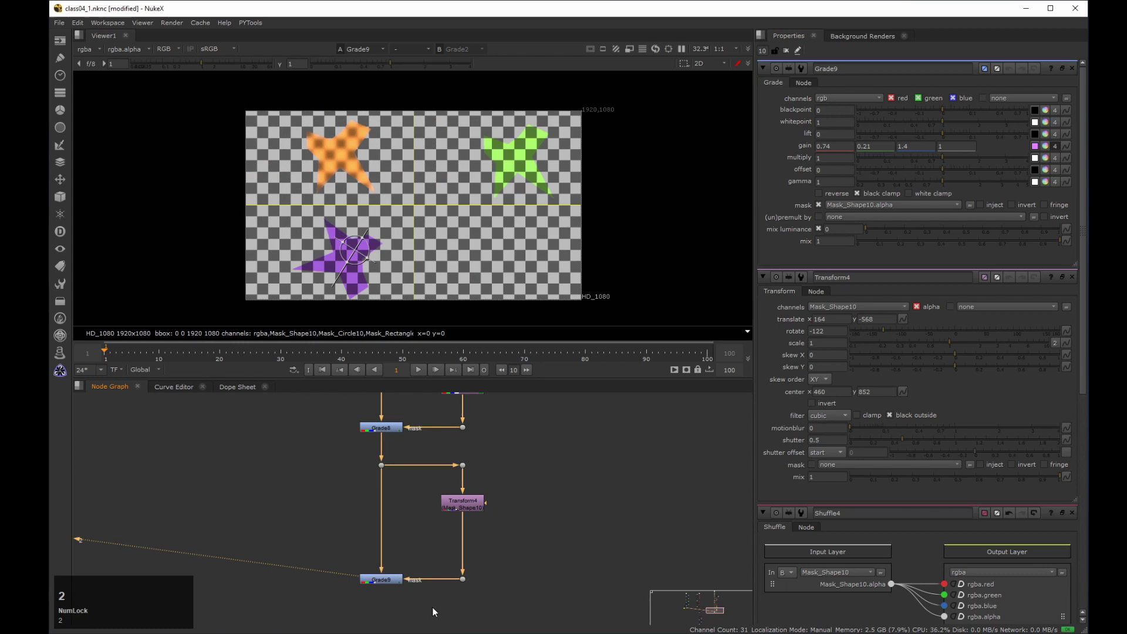
click(778, 52)
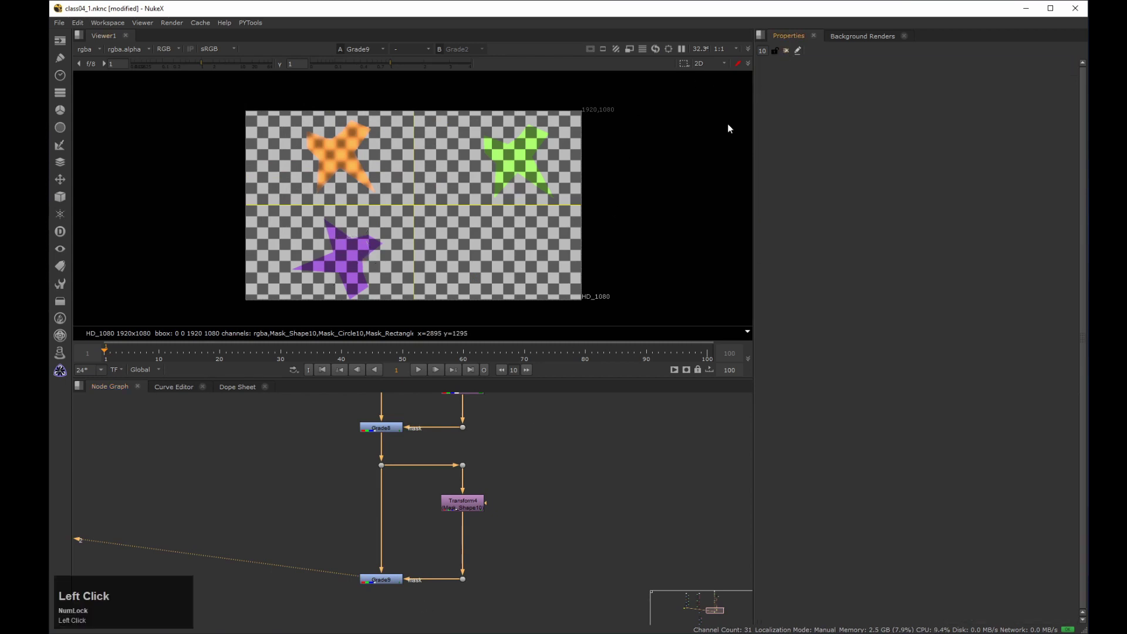
Raise the new tree's CheckerBoard to leave more space above its three Rotos.
scroll(491, 469, down, 3)
middle_click(441, 485)
click(399, 447)
drag(399, 448, 485, 579)
drag(403, 424, 373, 497)
middle_drag(372, 498, 379, 490)
scroll(379, 490, up, 5)
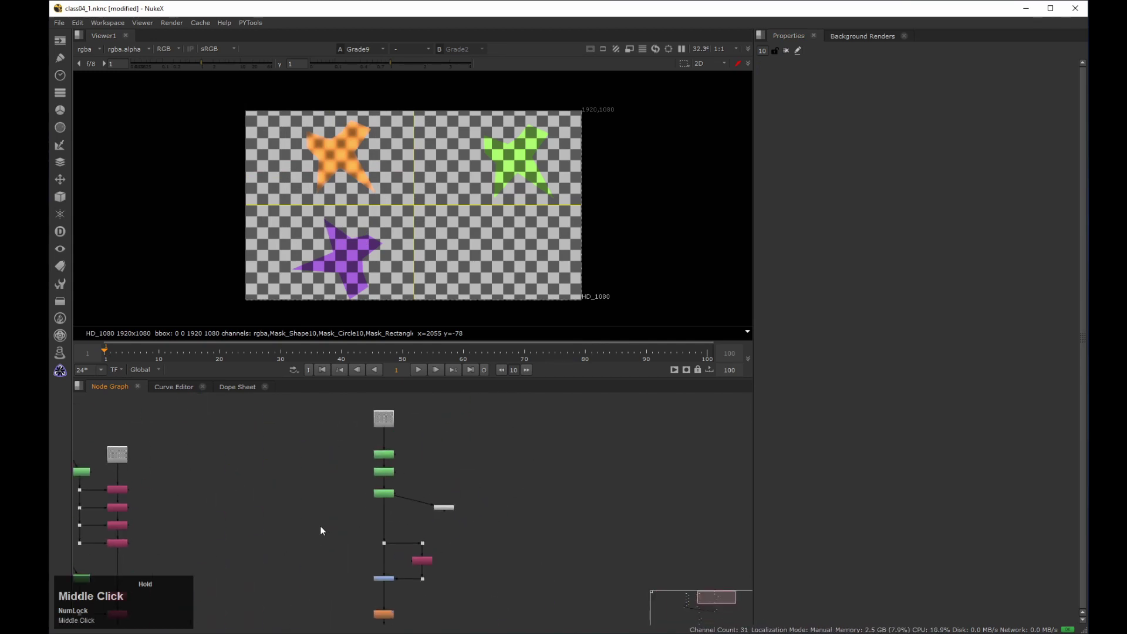
drag(348, 478, 342, 425)
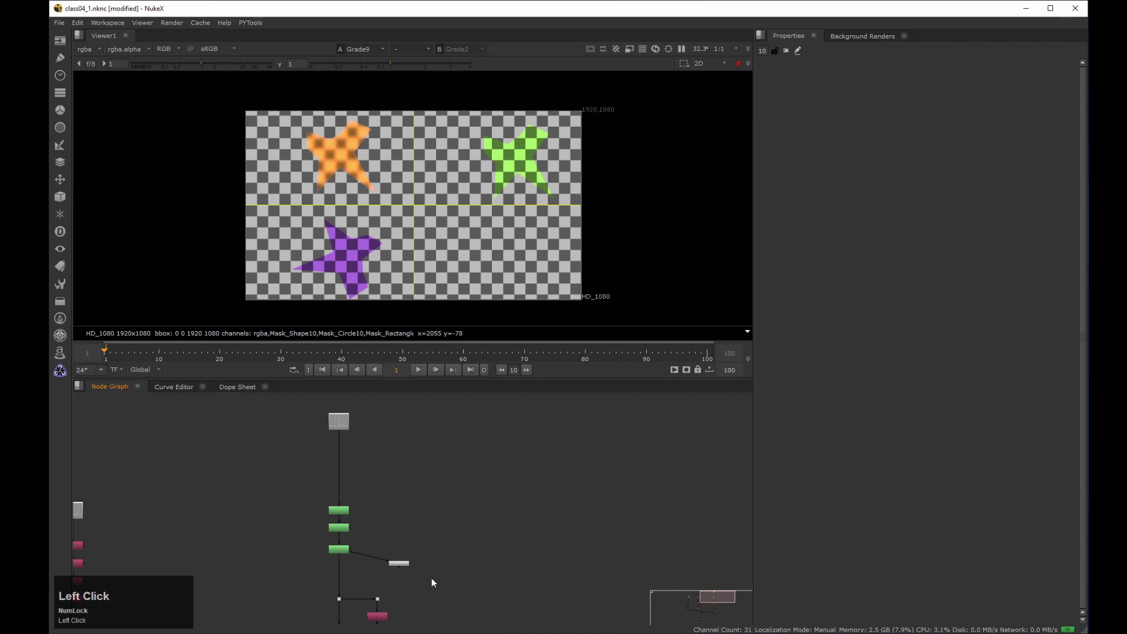
Delete the LayerContactSheet node and move the three Rotos up closer to the CheckerBoard.
drag(405, 569, 427, 572)
key(Delete)
drag(409, 494, 343, 517)
Add a backdrop with the Roto preset behind the three Rotos.
drag(402, 447, 268, 539)
key(ctrl+shift+a)
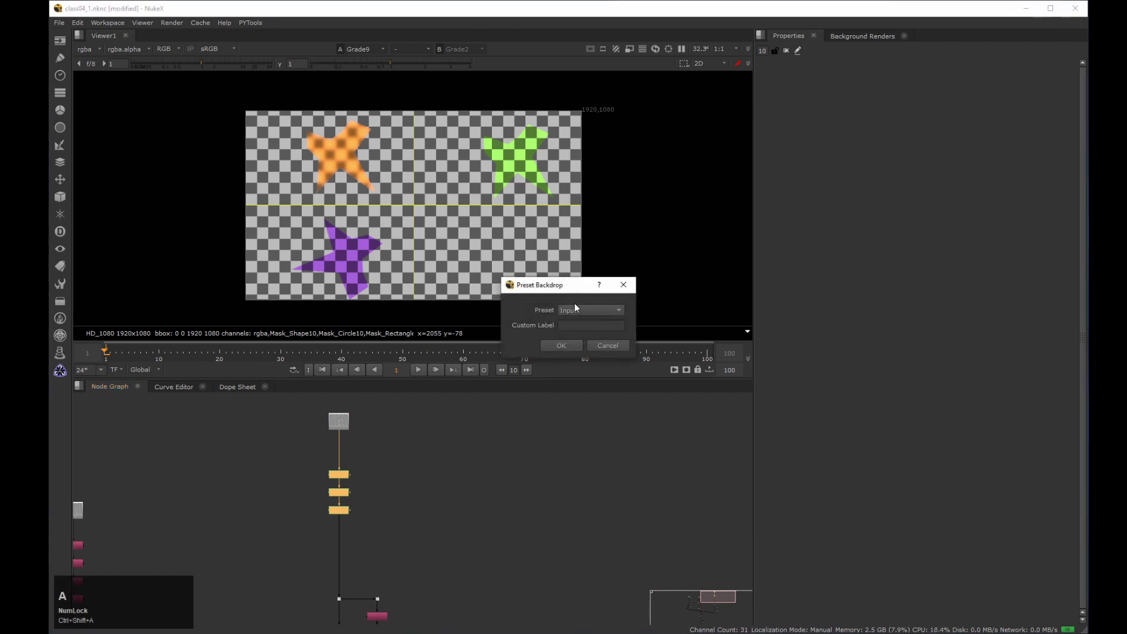
click(572, 306)
click(607, 427)
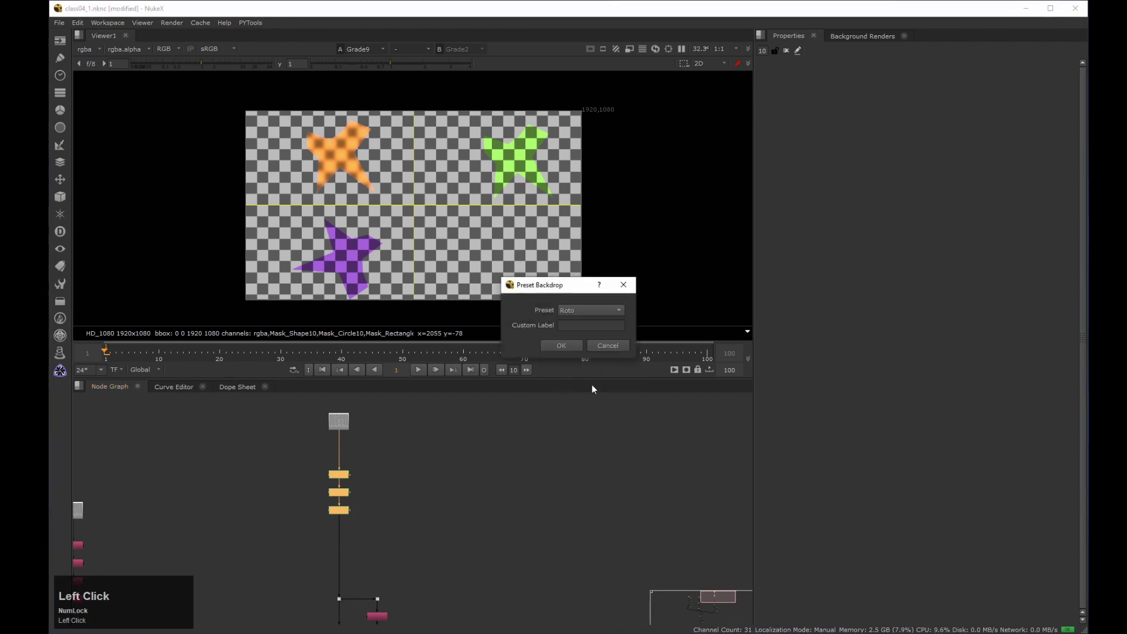
click(561, 345)
middle_click(503, 475)
click(404, 454)
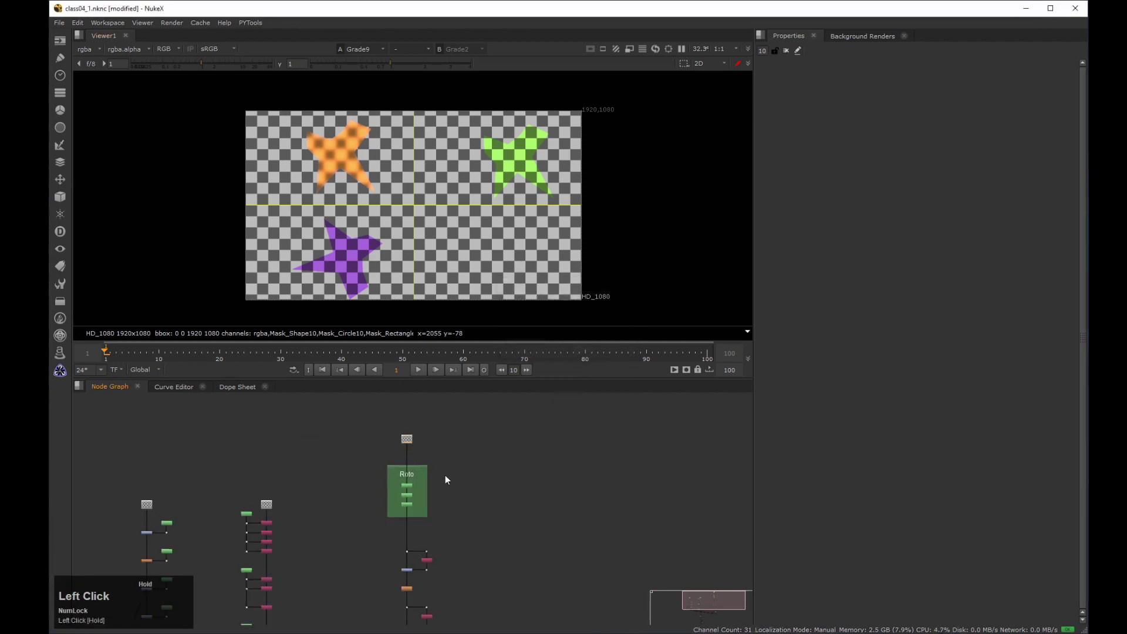
middle_drag(355, 486, 341, 445)
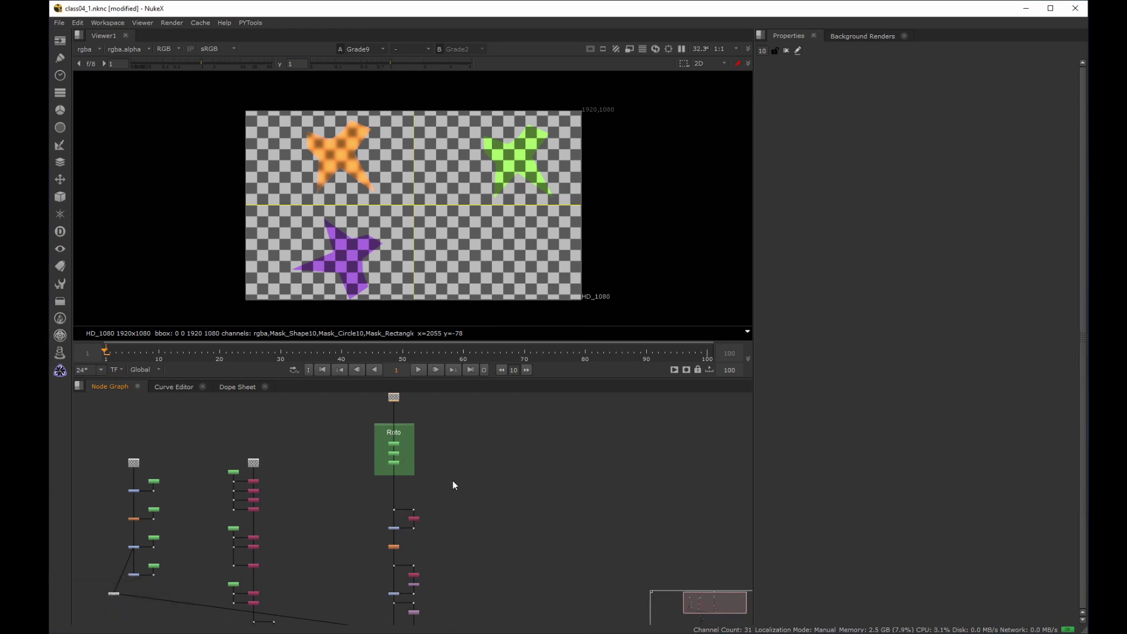